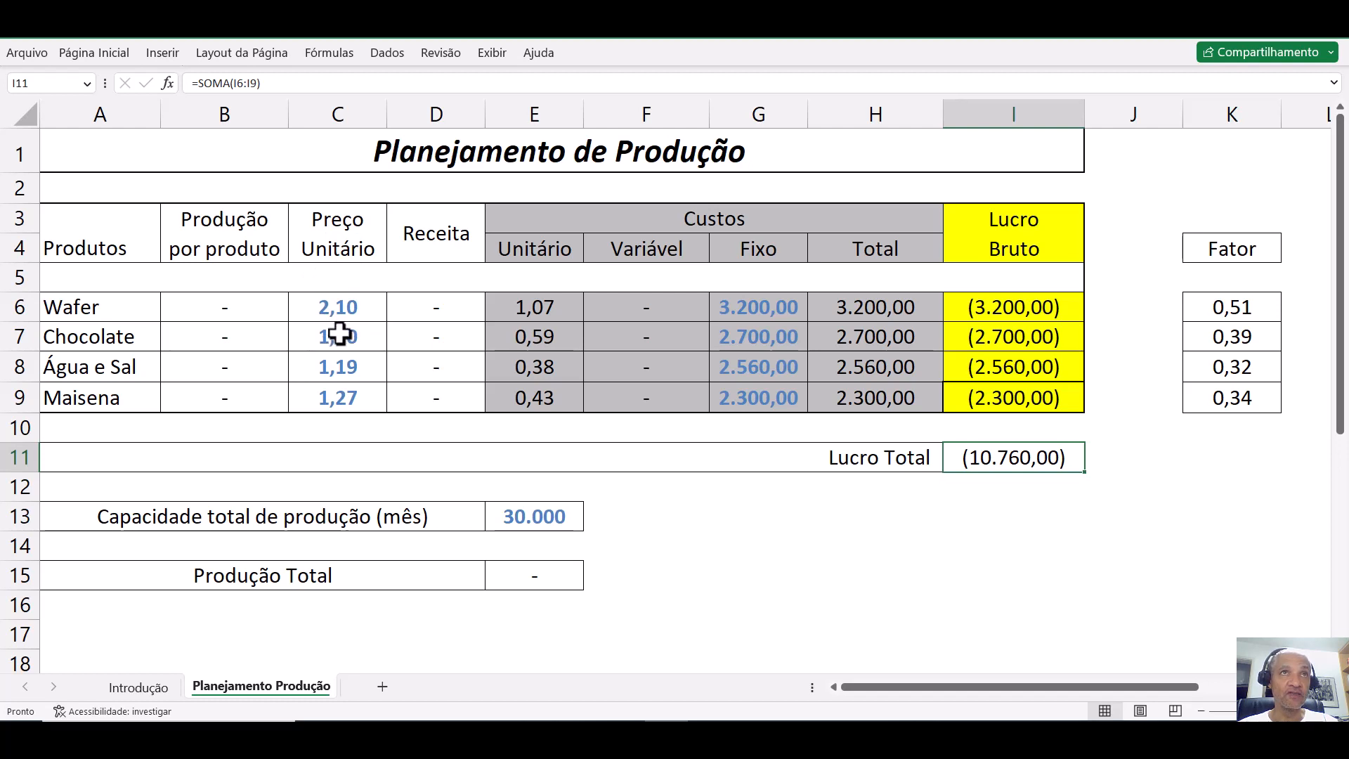
Review the unit prices in C6:C9 and inspect the Wafer revenue formula in D6
drag(338, 309, 342, 391)
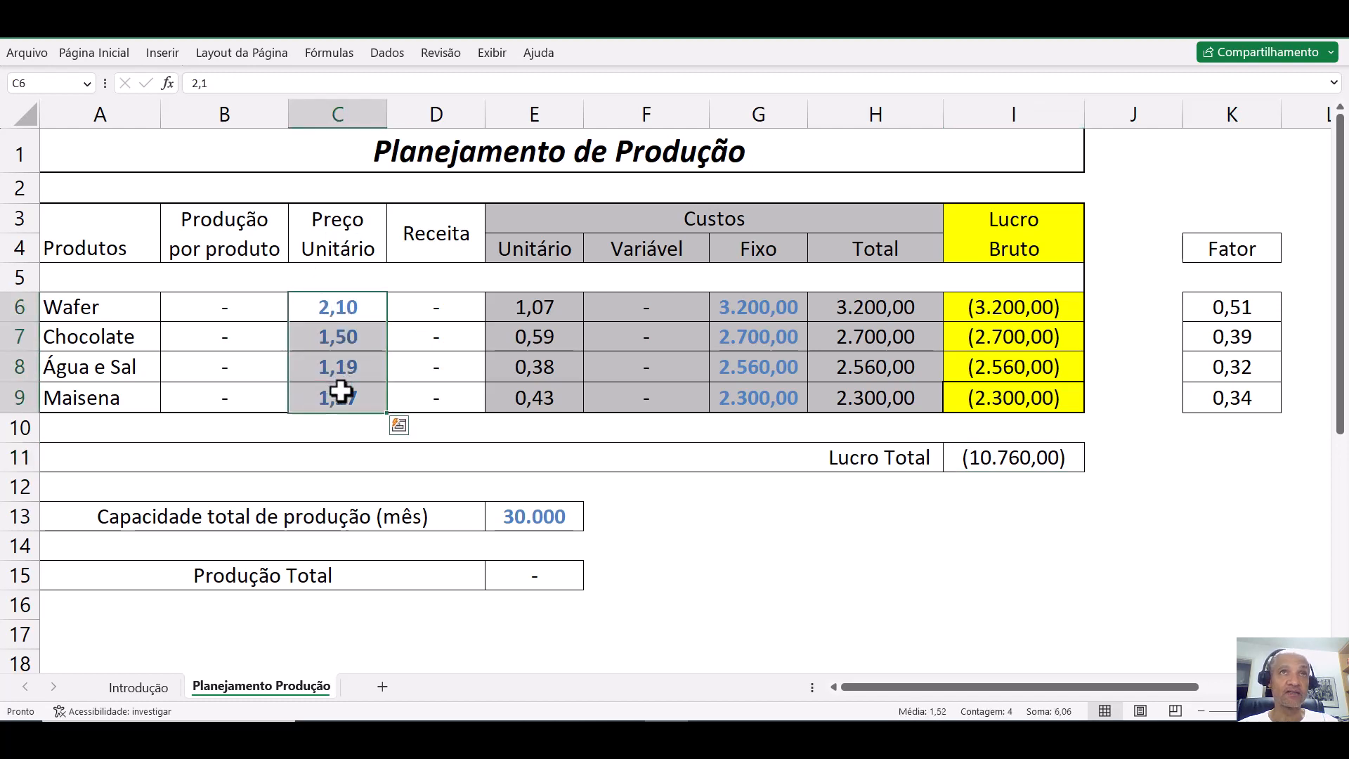
click(446, 309)
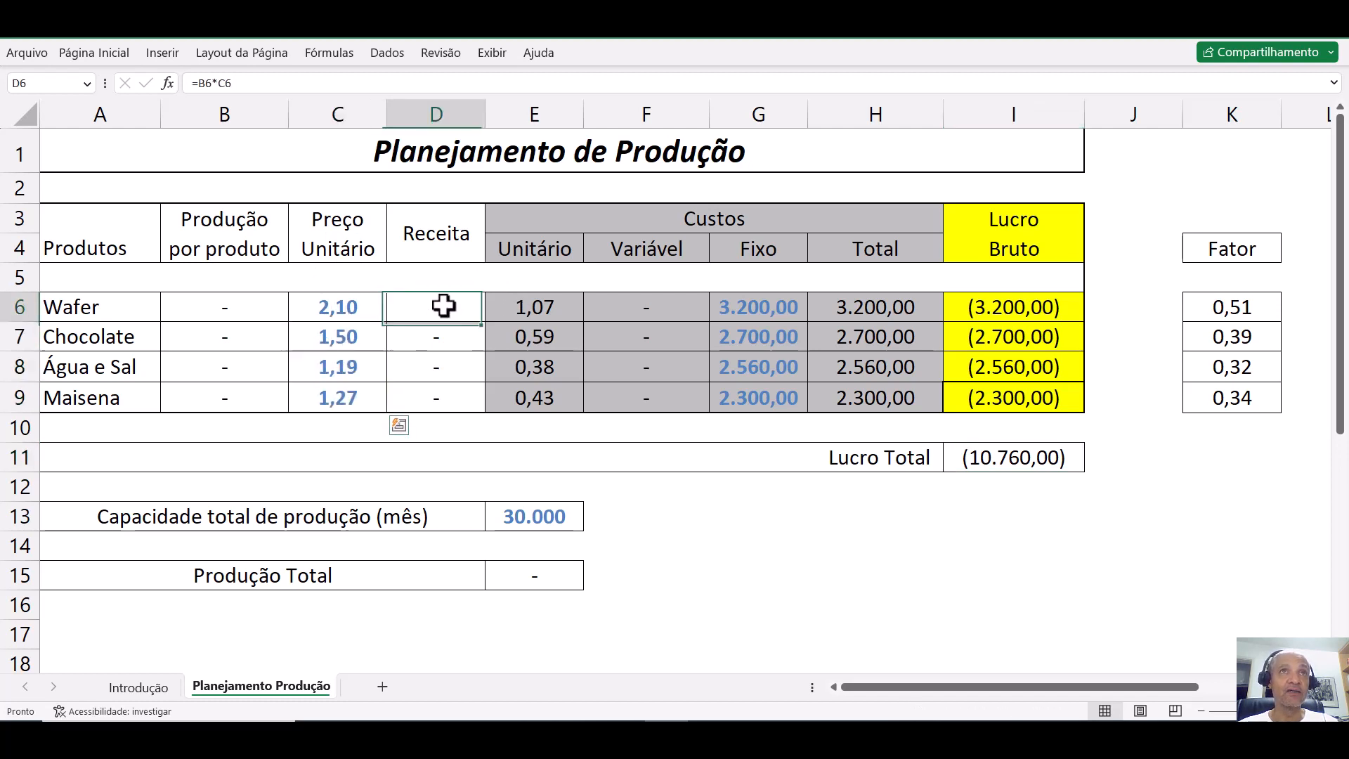
double_click(445, 308)
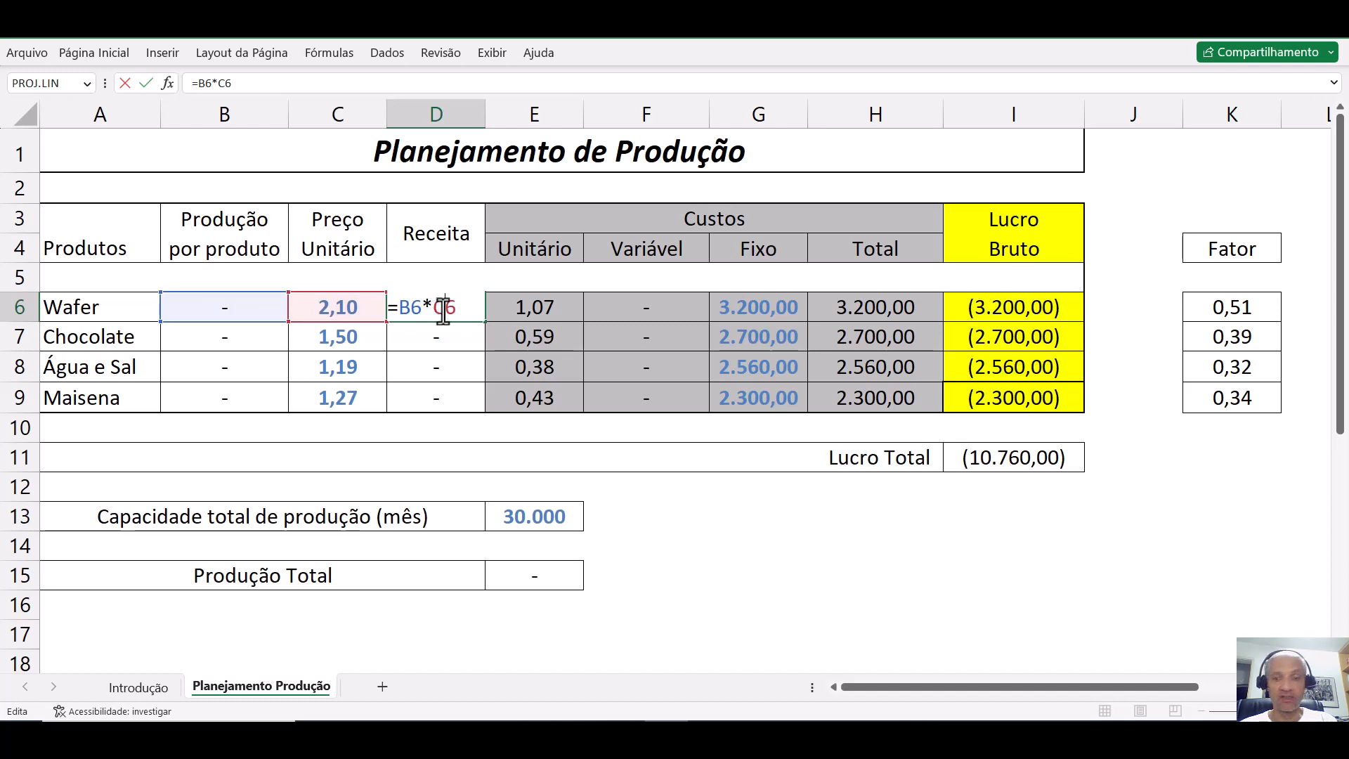
key(Return)
Inspect the Wafer unit cost formula in E6 and the variable cost formula in F6
click(533, 303)
double_click(533, 302)
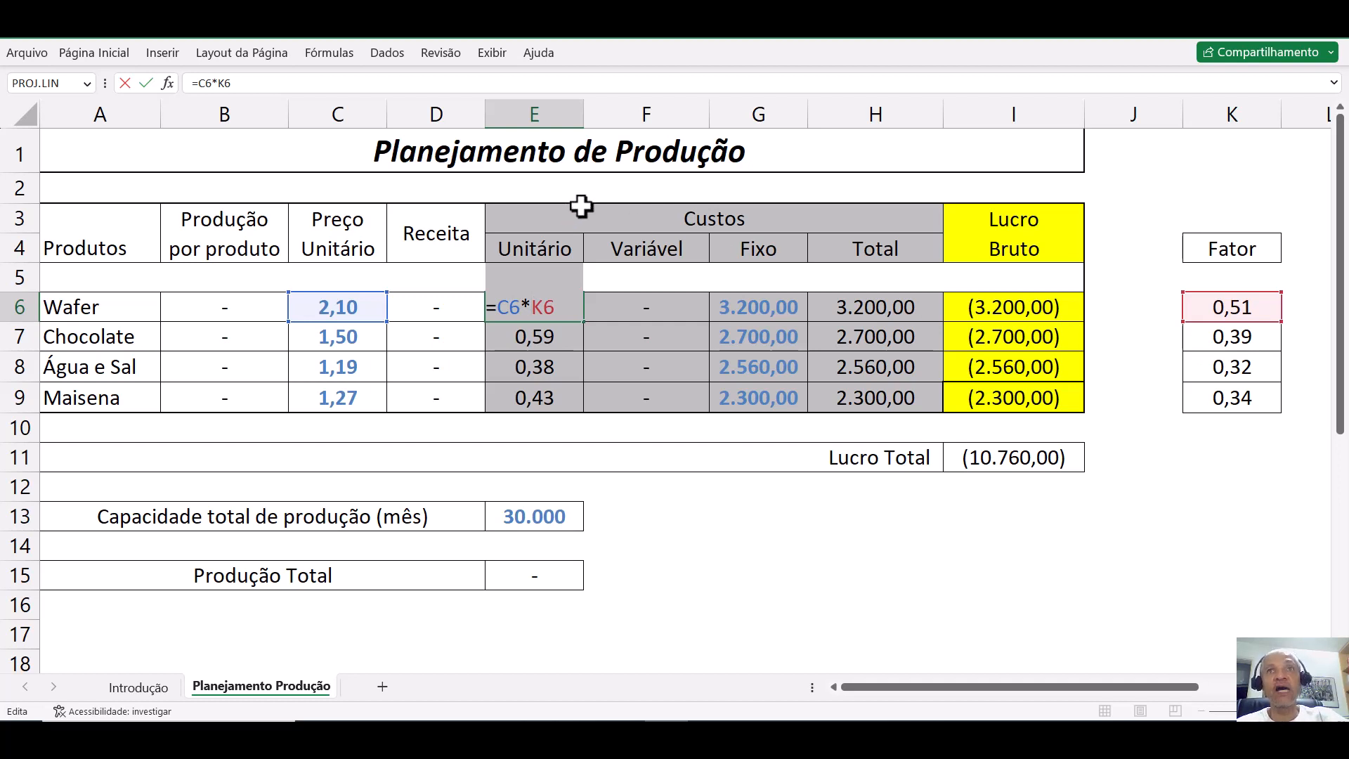
key(Return)
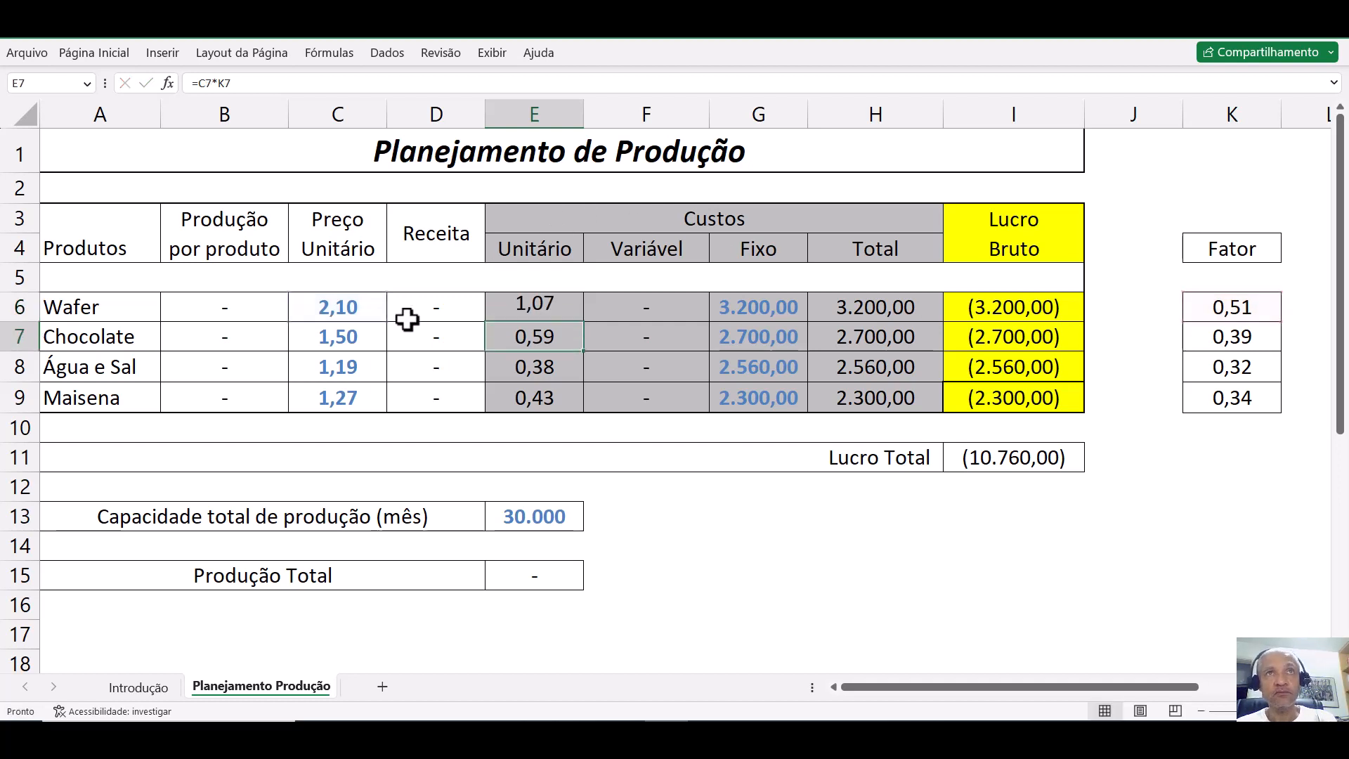
click(659, 312)
double_click(661, 313)
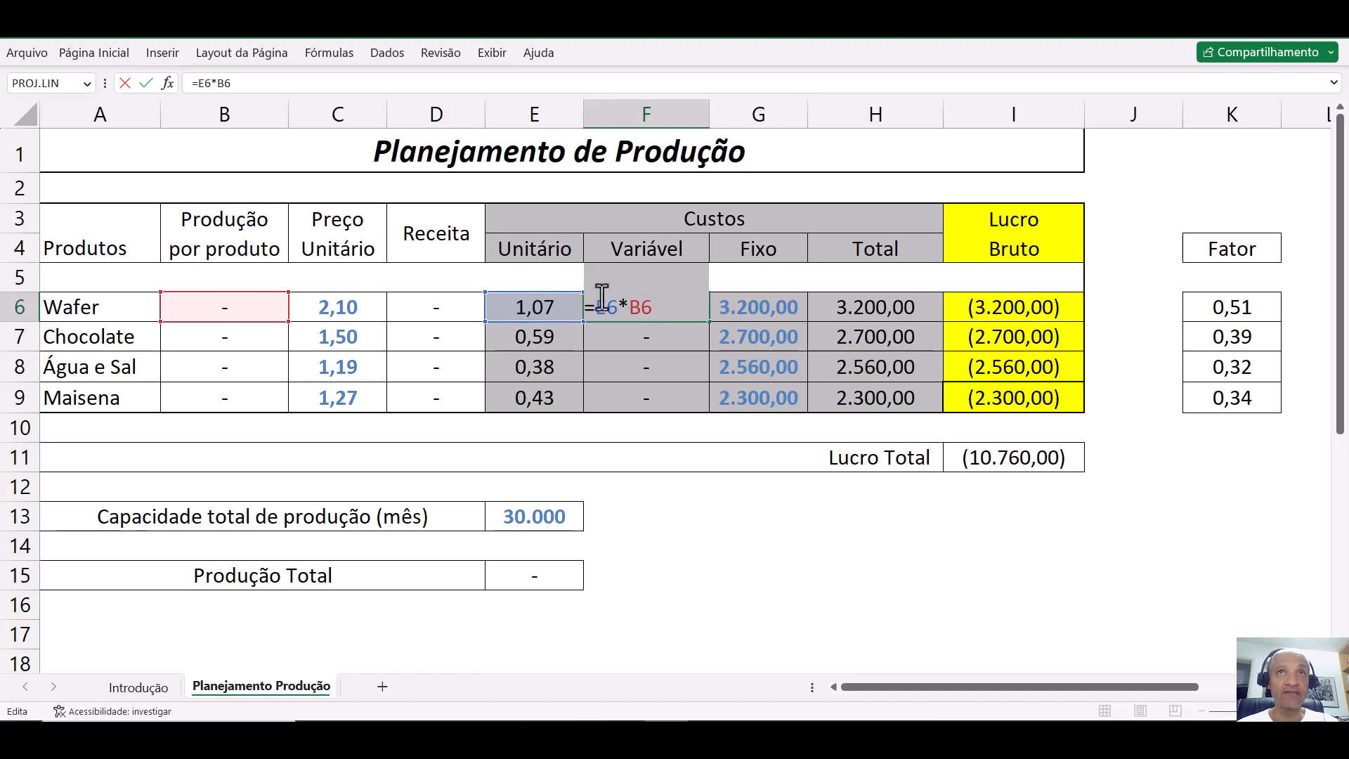
key(Return)
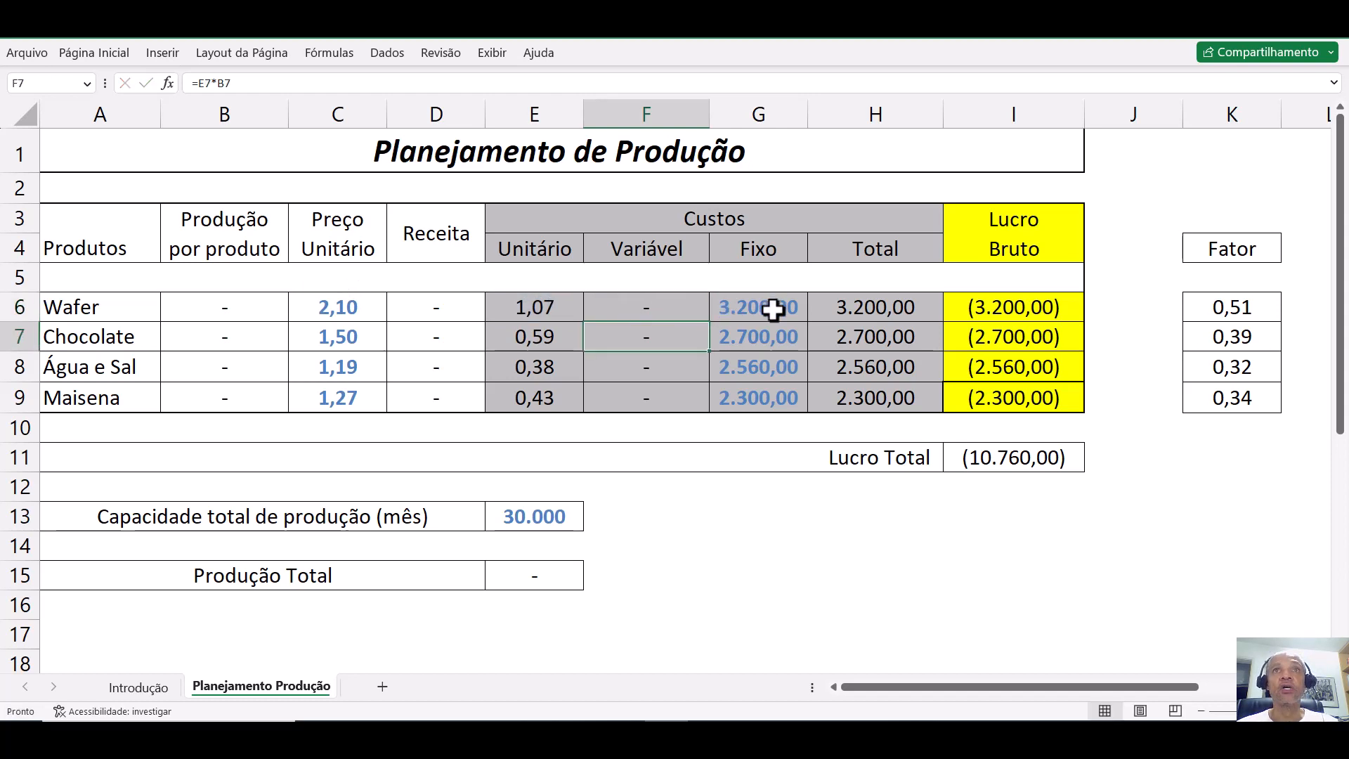
Review the fixed costs in G6:G9 and inspect the Wafer total cost formula in H6
click(771, 304)
drag(770, 301, 780, 391)
click(762, 302)
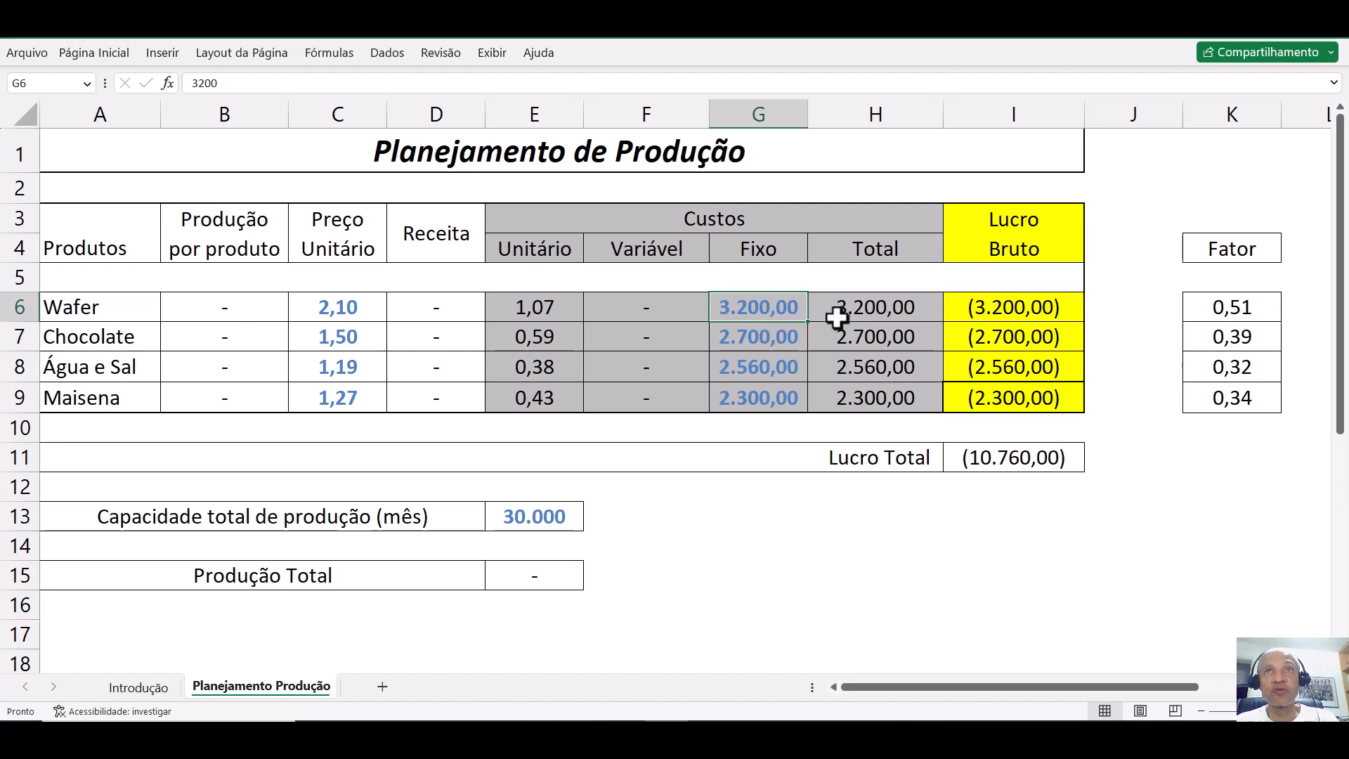
double_click(912, 307)
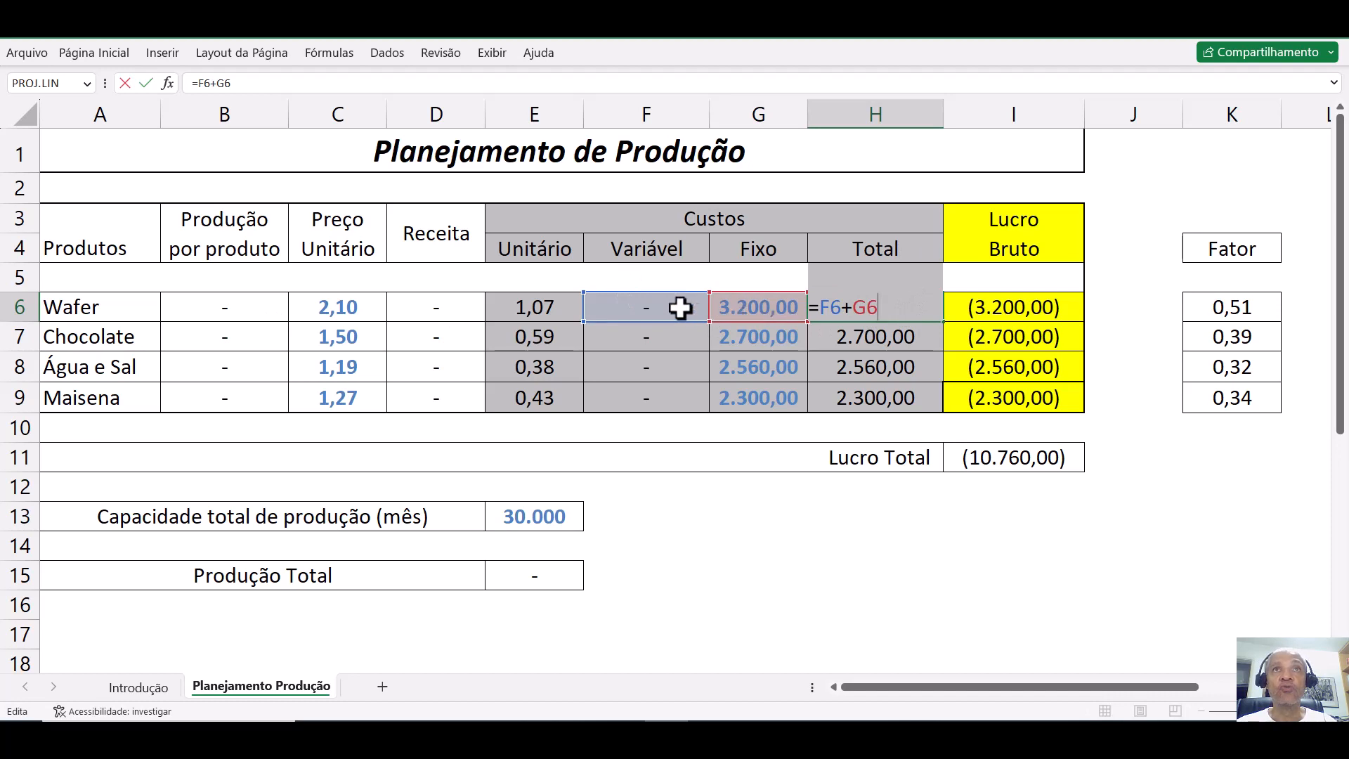
key(Return)
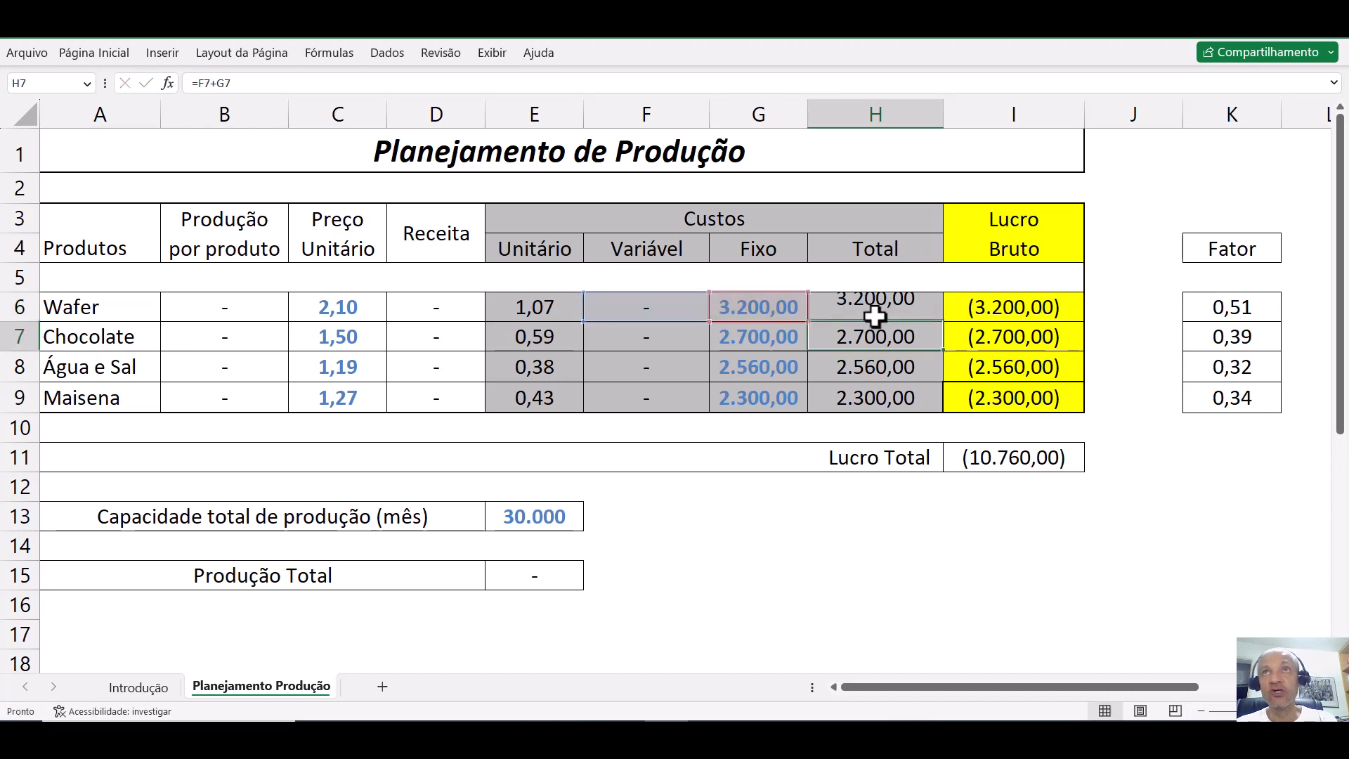
Inspect the Wafer gross profit formula in I6 and the total profit formula in I11
double_click(1055, 307)
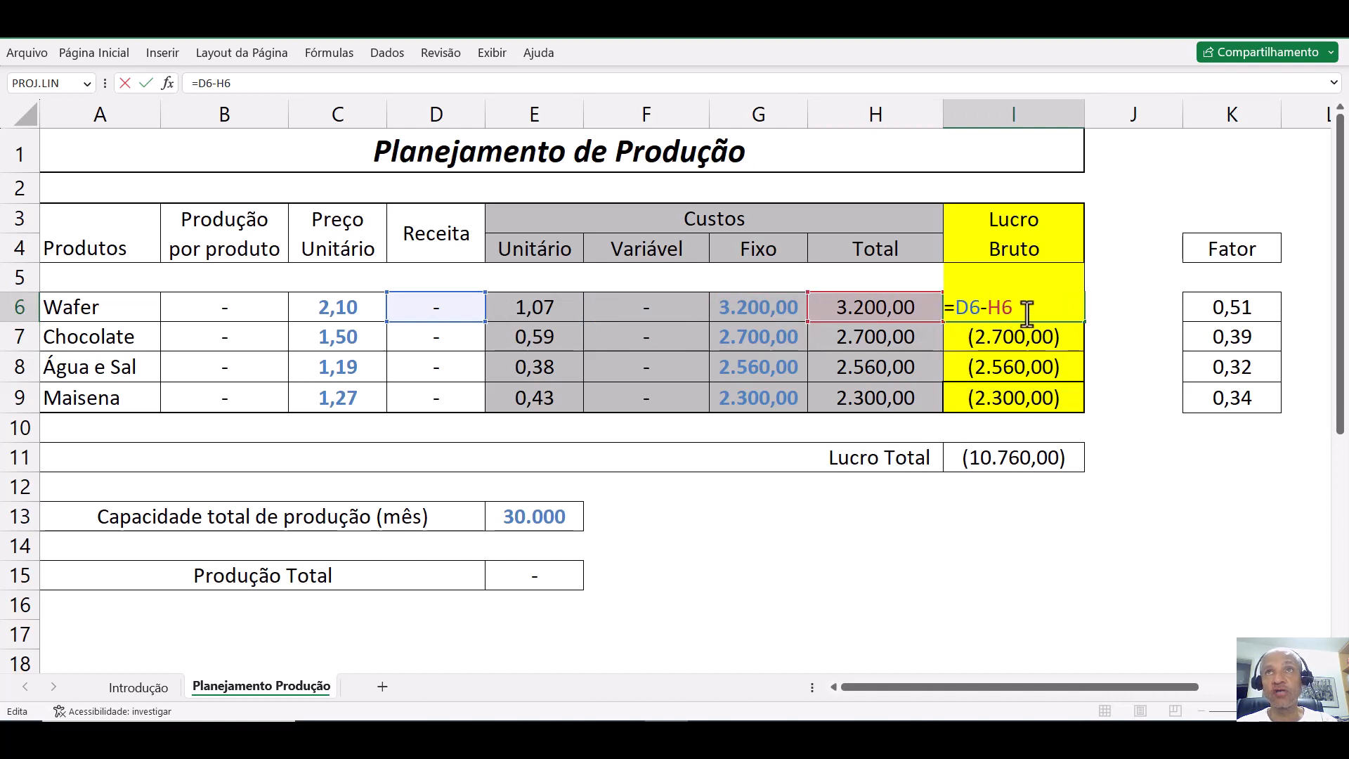
key(Return)
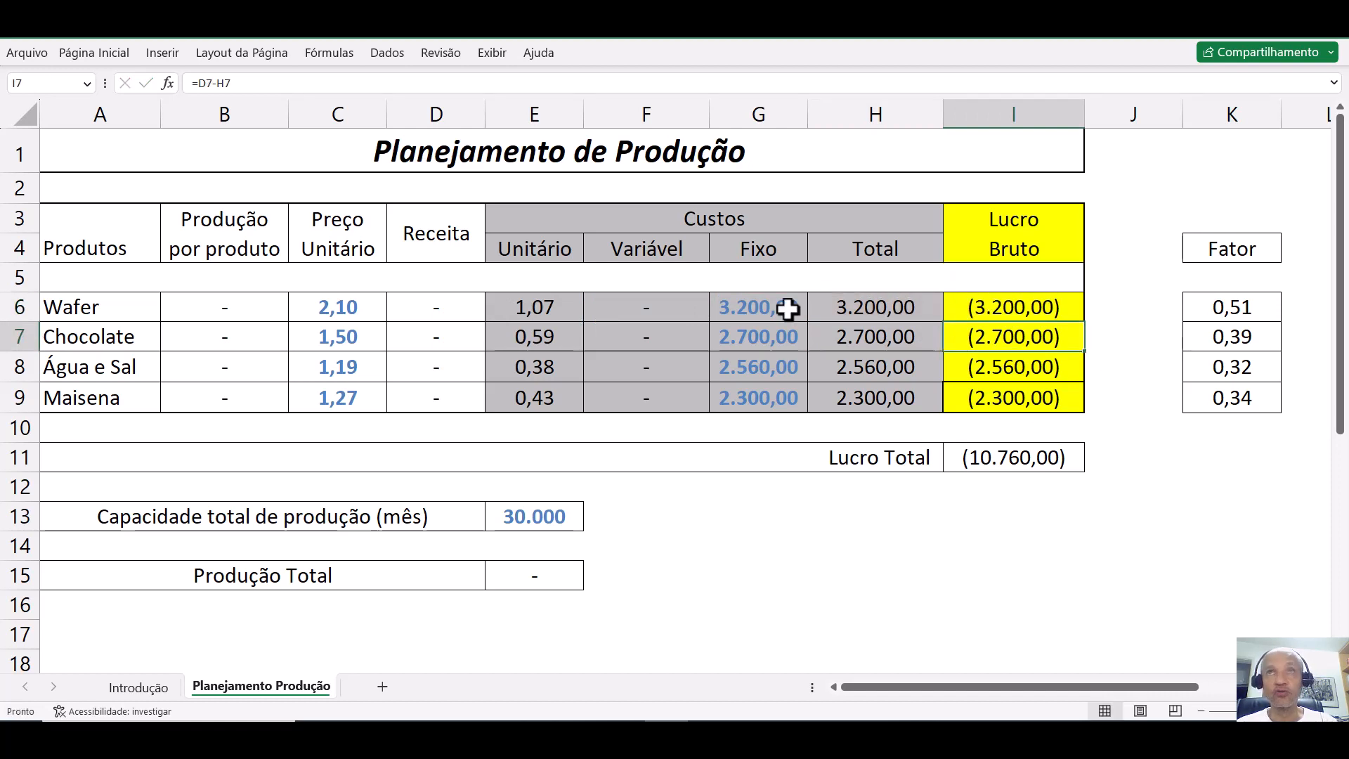
click(998, 457)
double_click(998, 458)
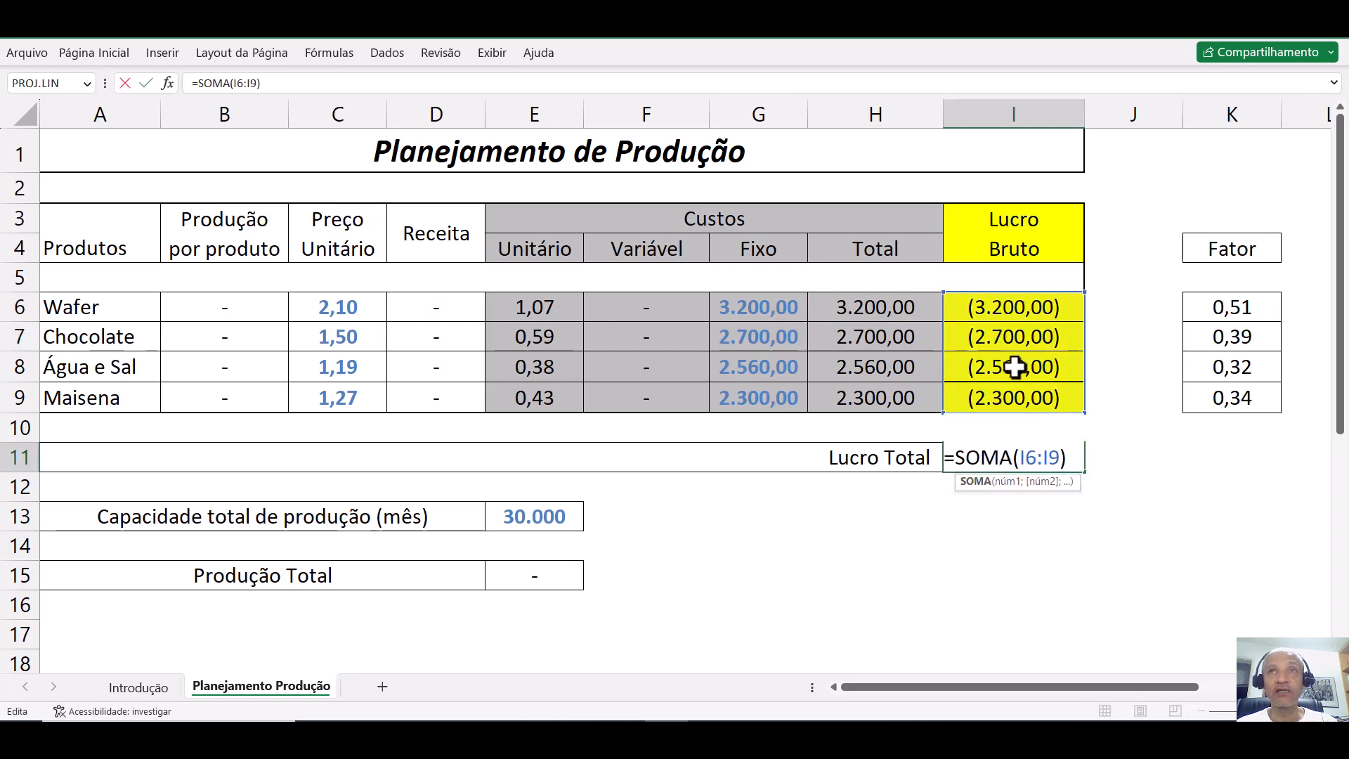
key(Return)
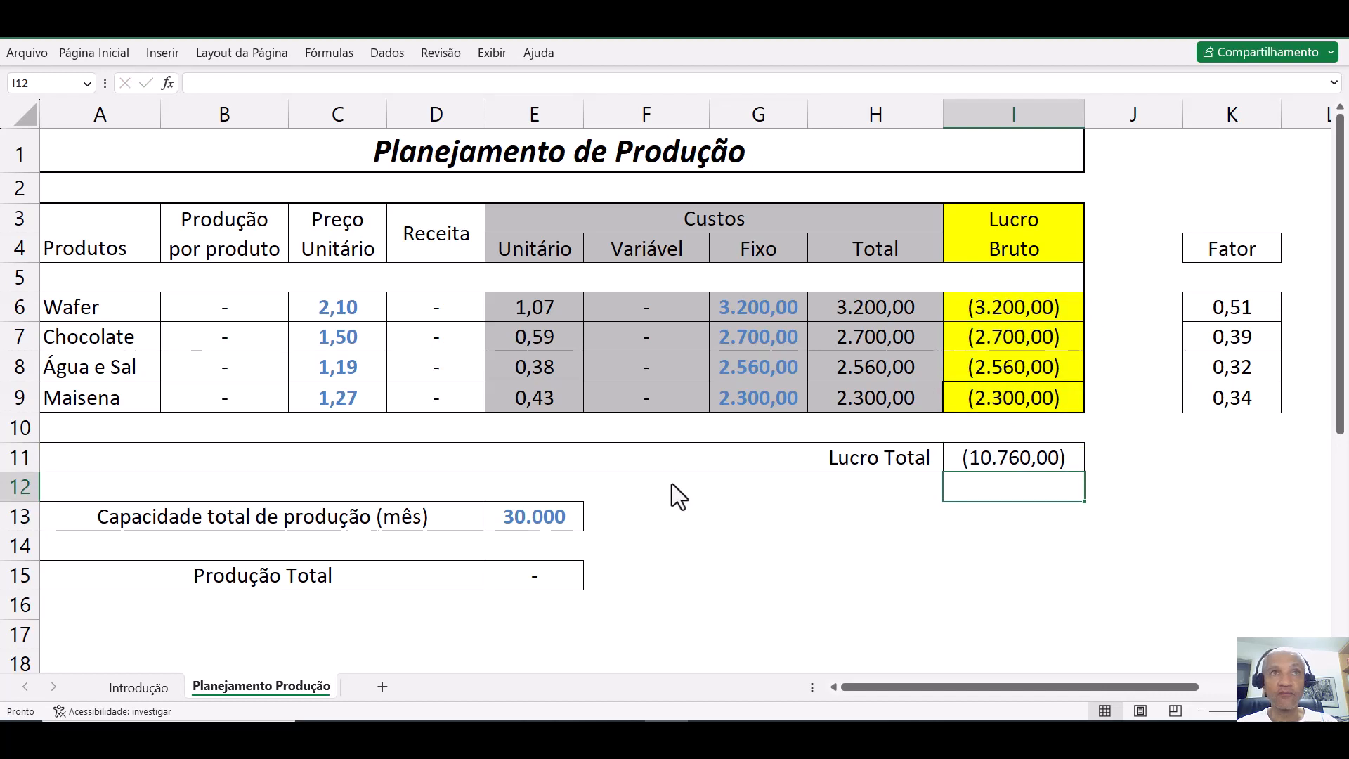
Inspect the formula in E15 that calculates the total production
click(530, 575)
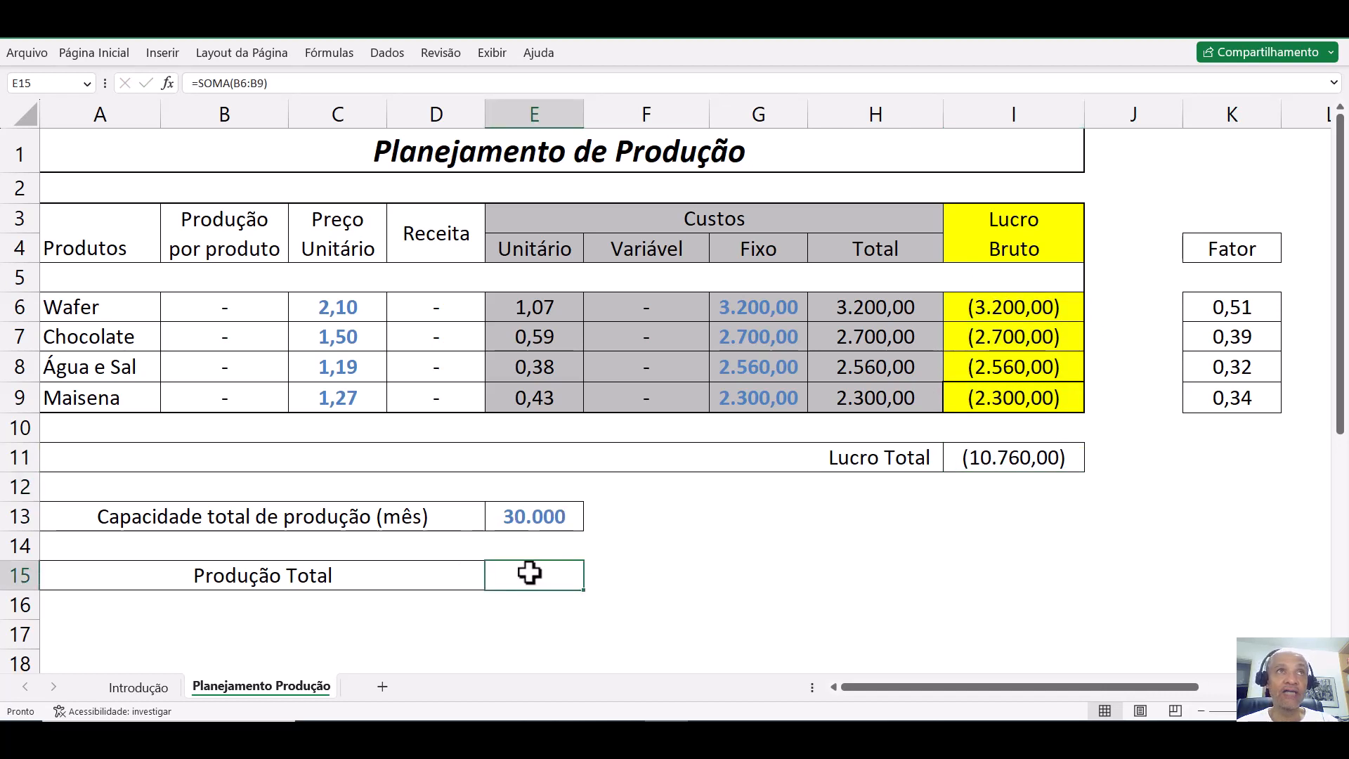
double_click(530, 574)
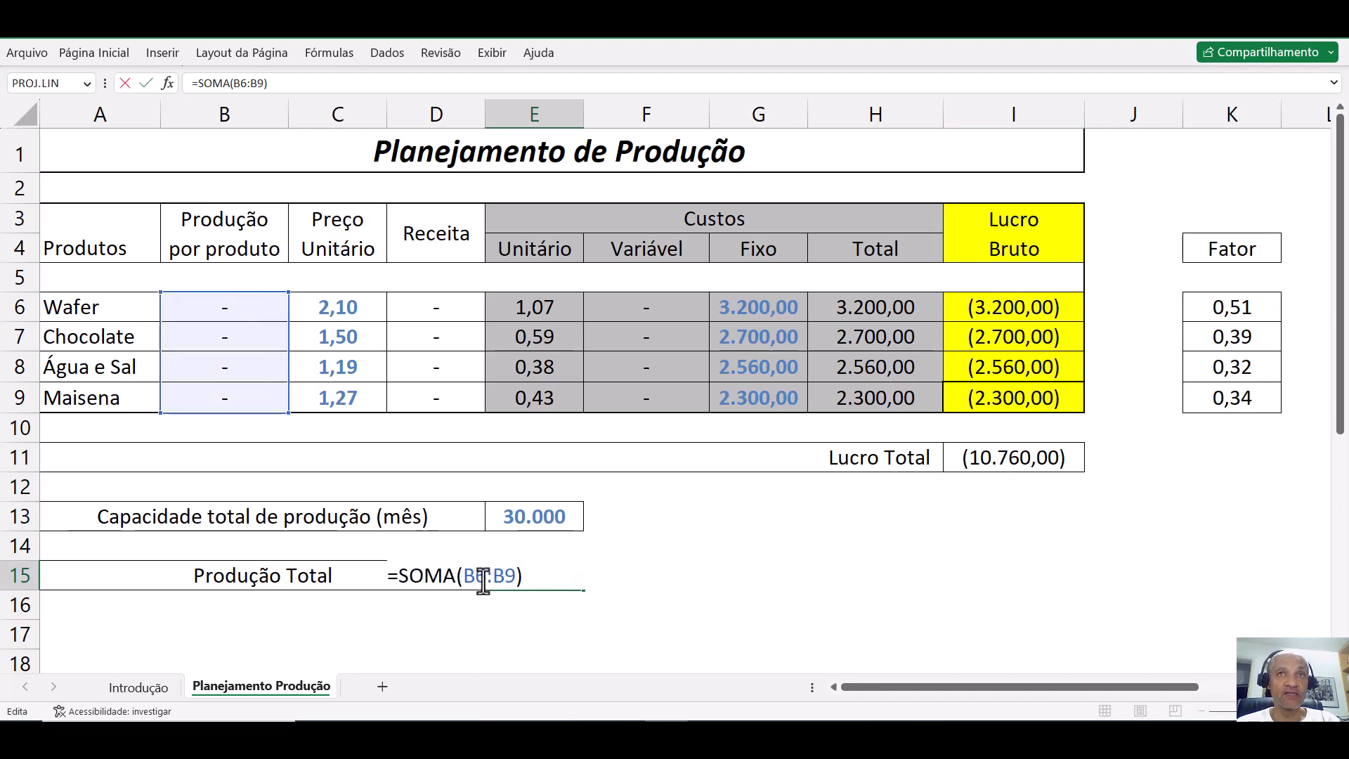
key(Return)
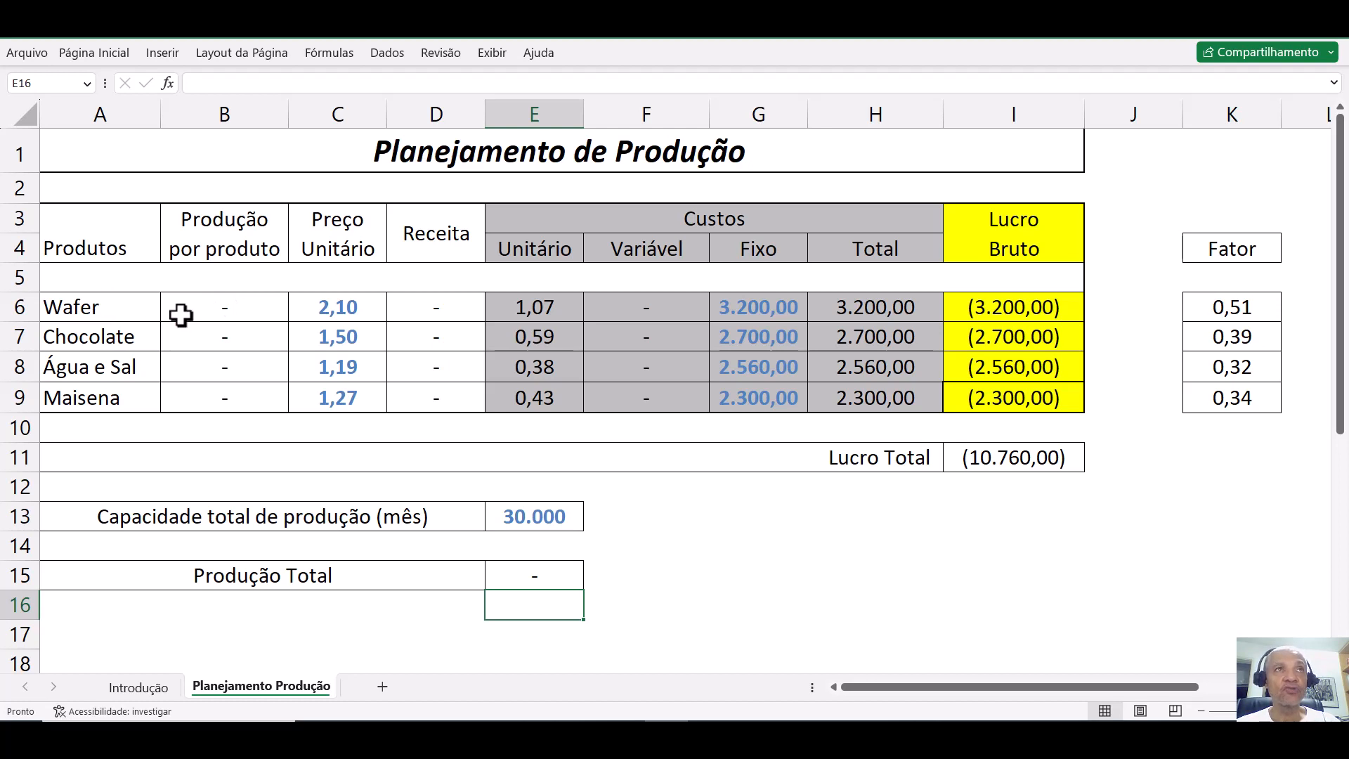
Check the Wafer production quantity in B6 to see whether it is a formula or an entered value
click(220, 307)
double_click(222, 309)
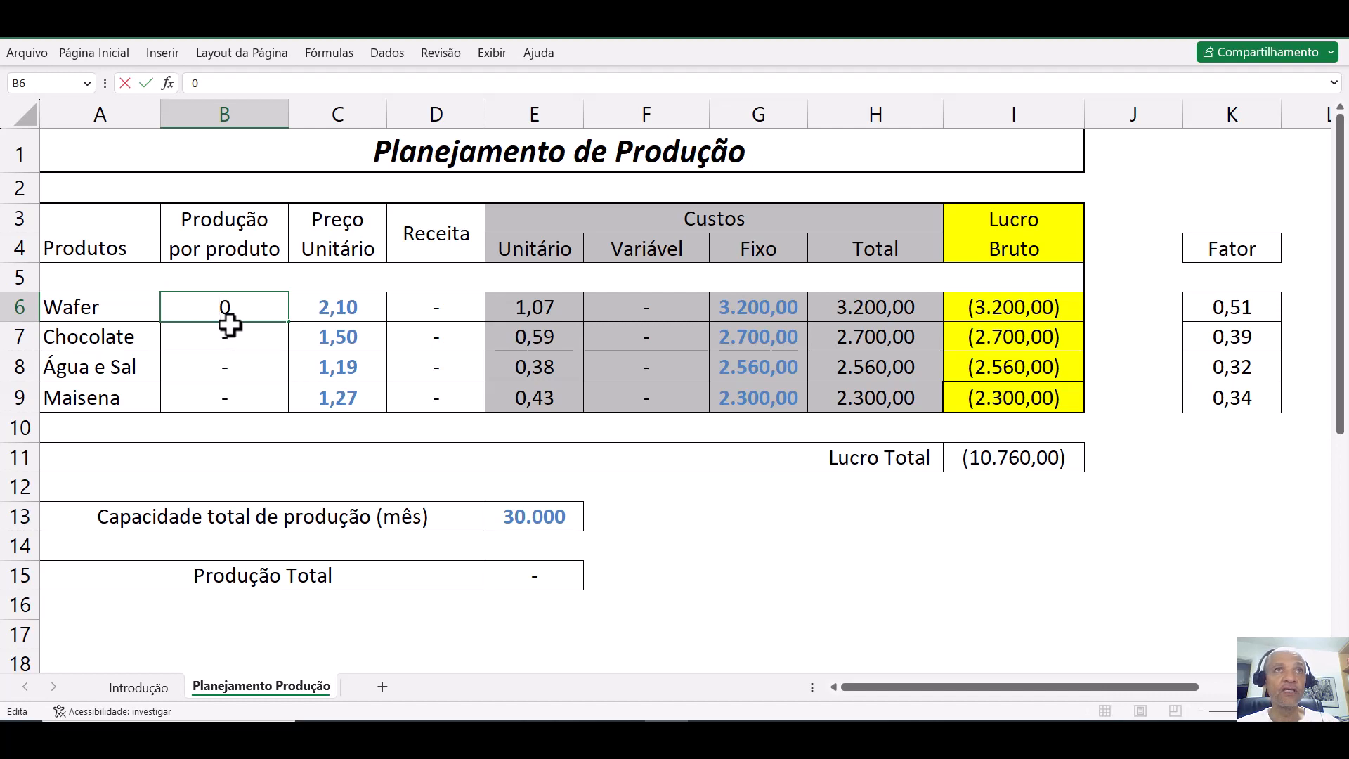
key(Return)
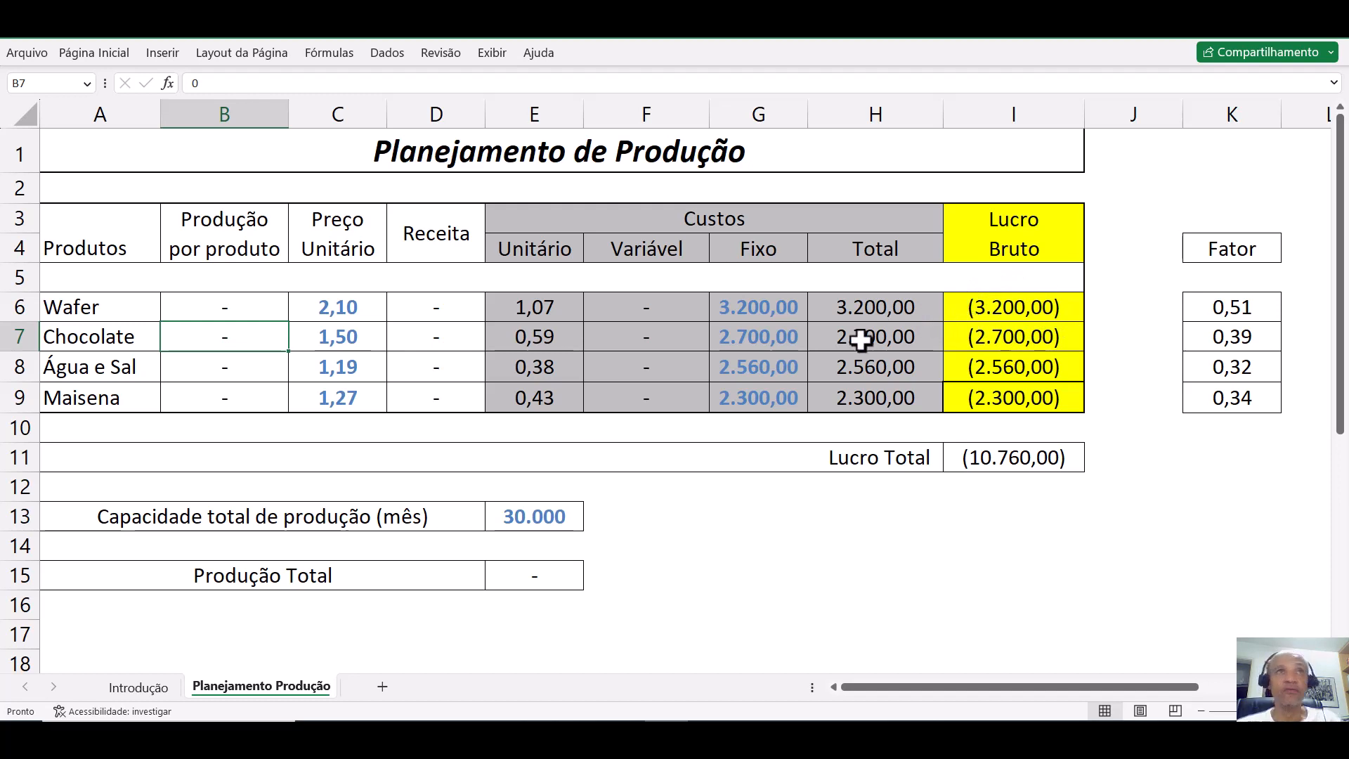
click(230, 305)
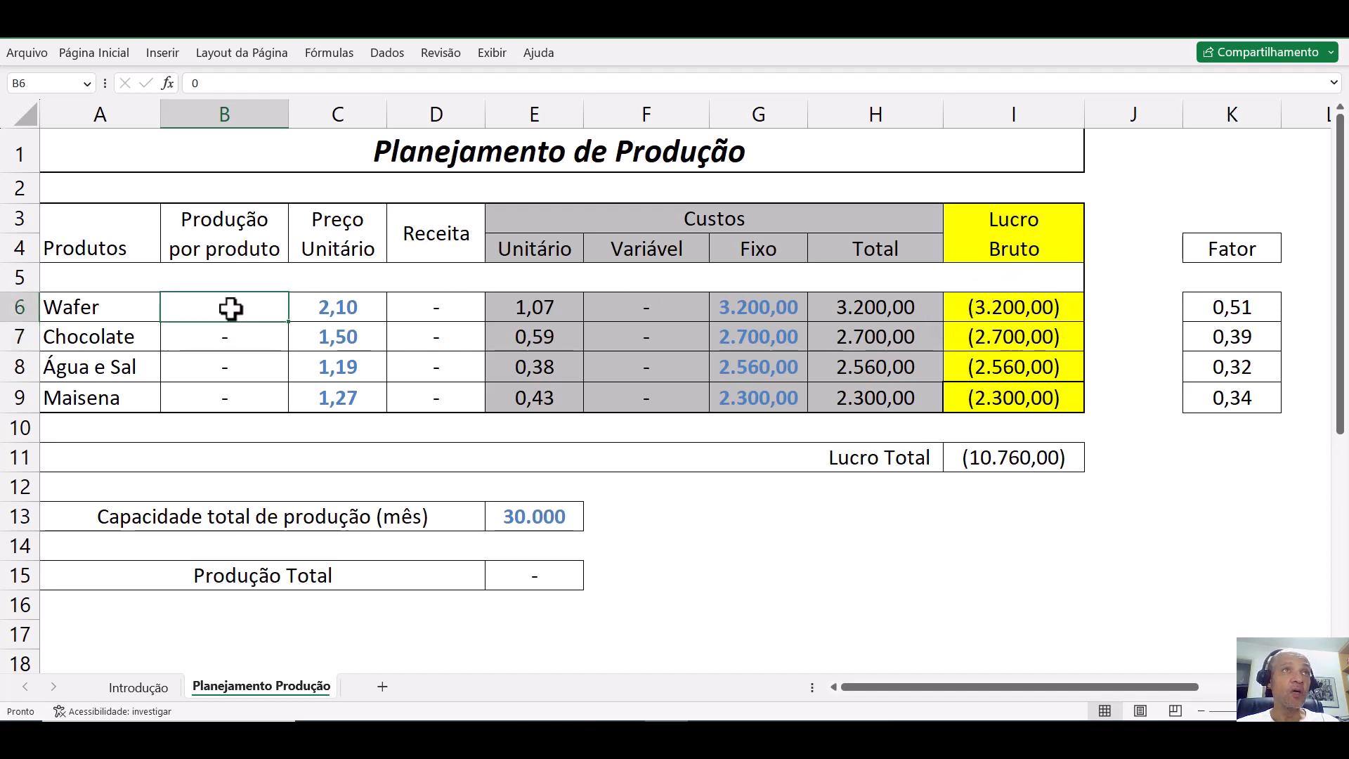
text(0)
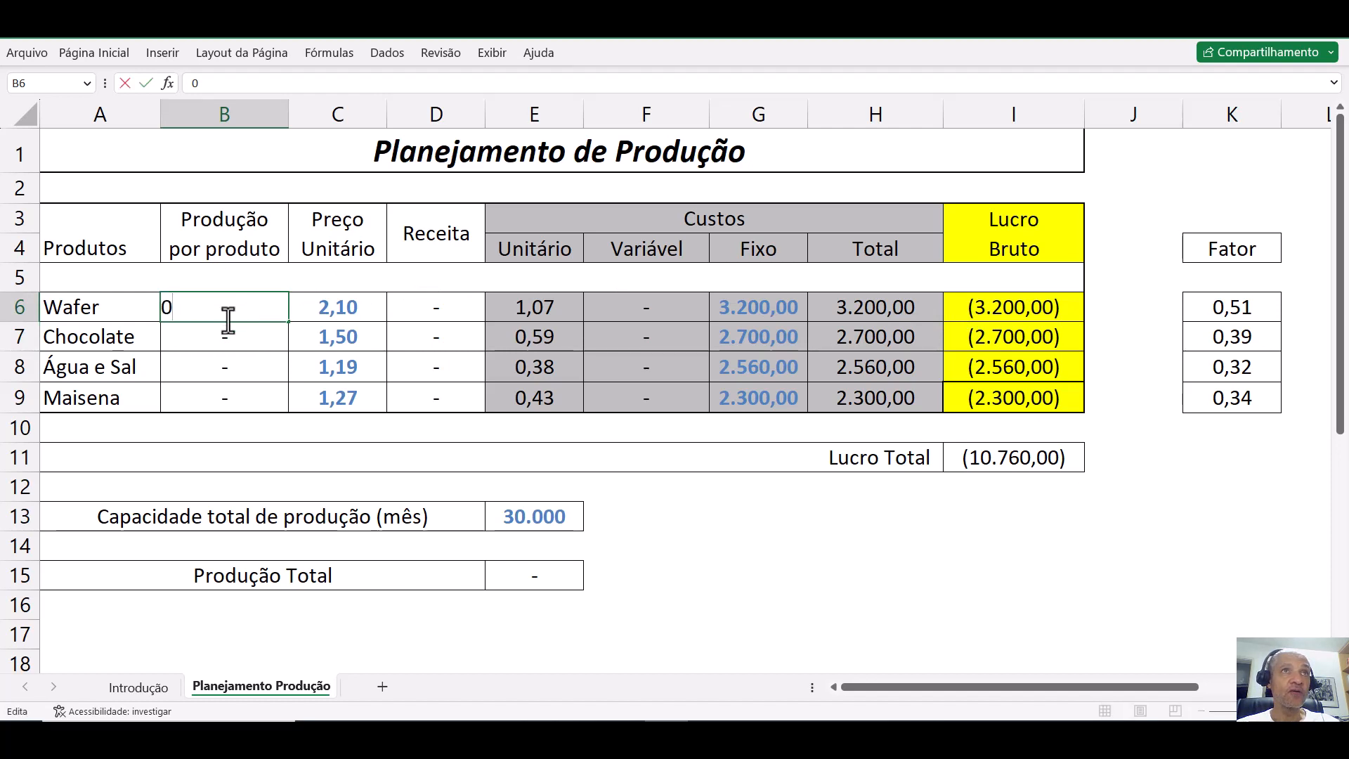
click(226, 337)
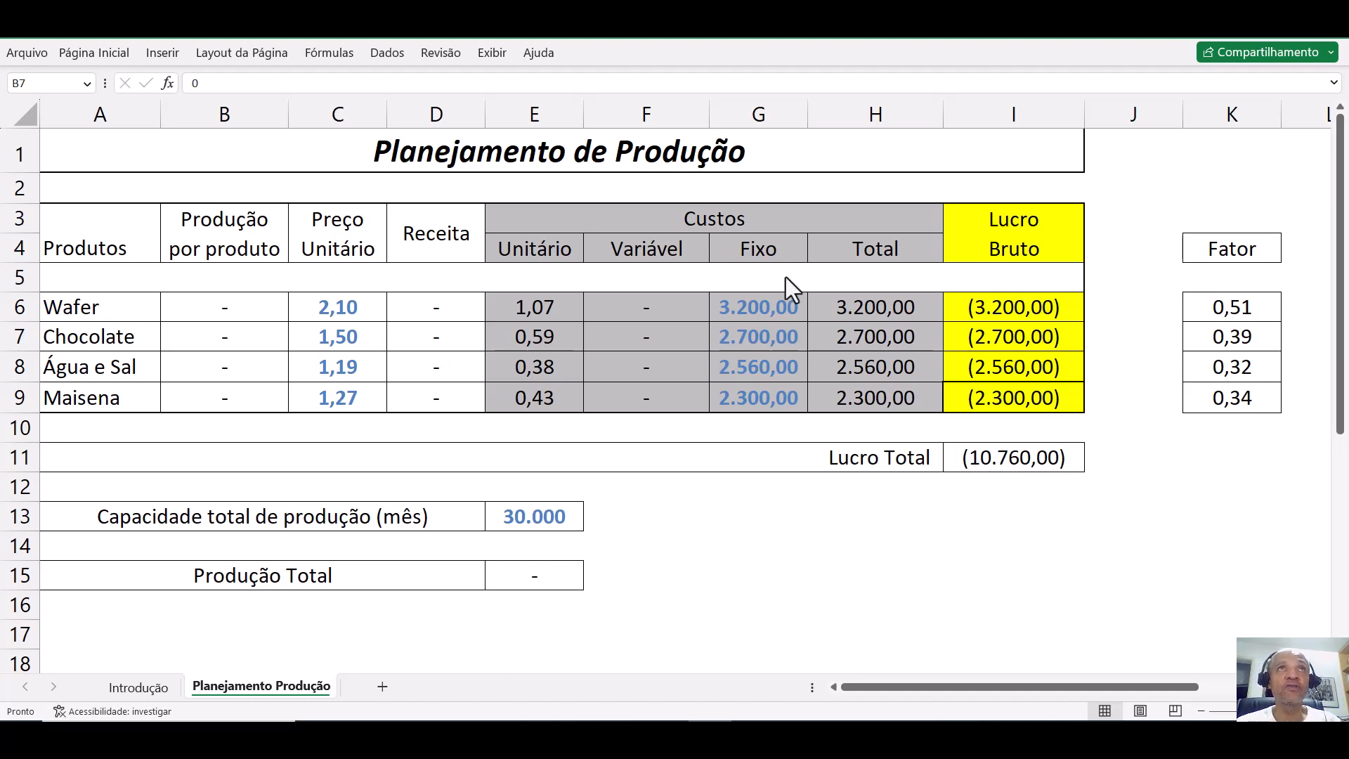
Open Cenário 01 for editing in the Scenario Manager and accept B6:B9 as its variable cells
click(393, 53)
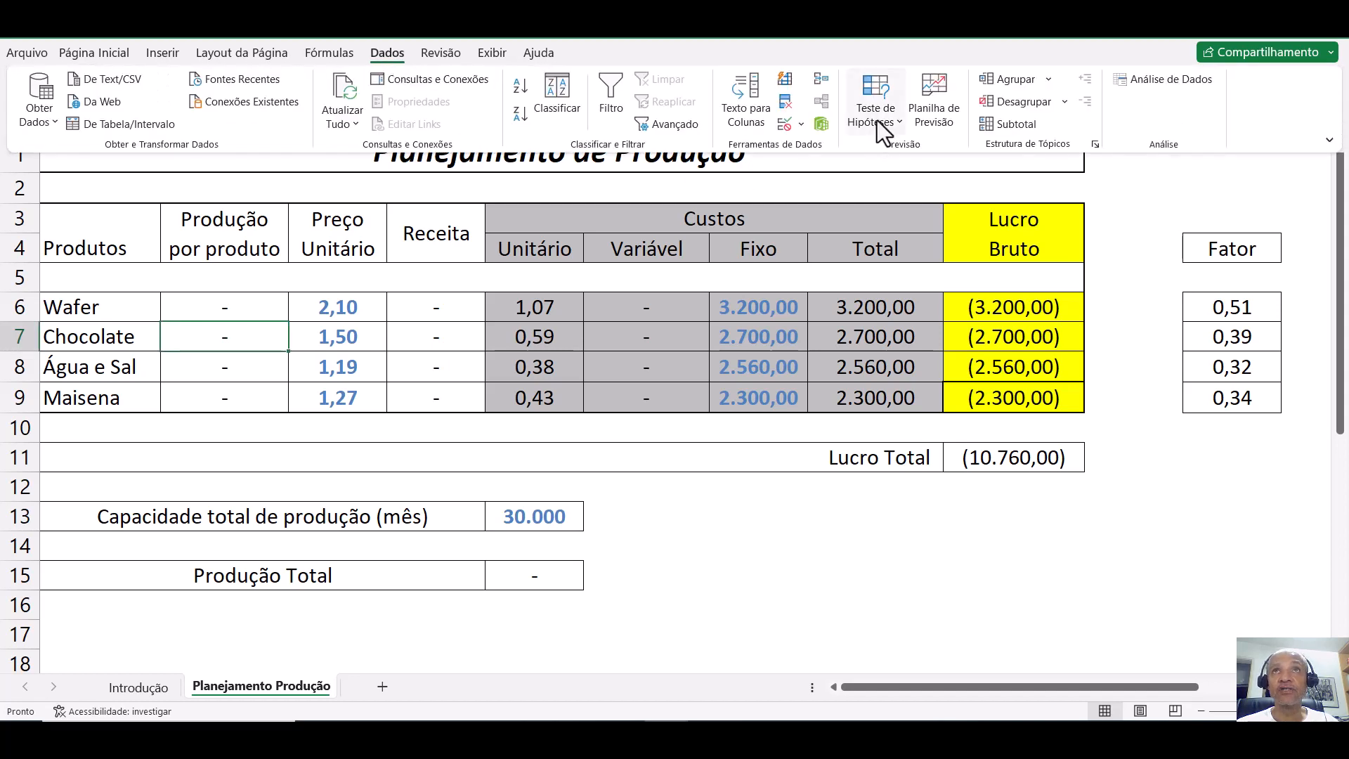
click(877, 121)
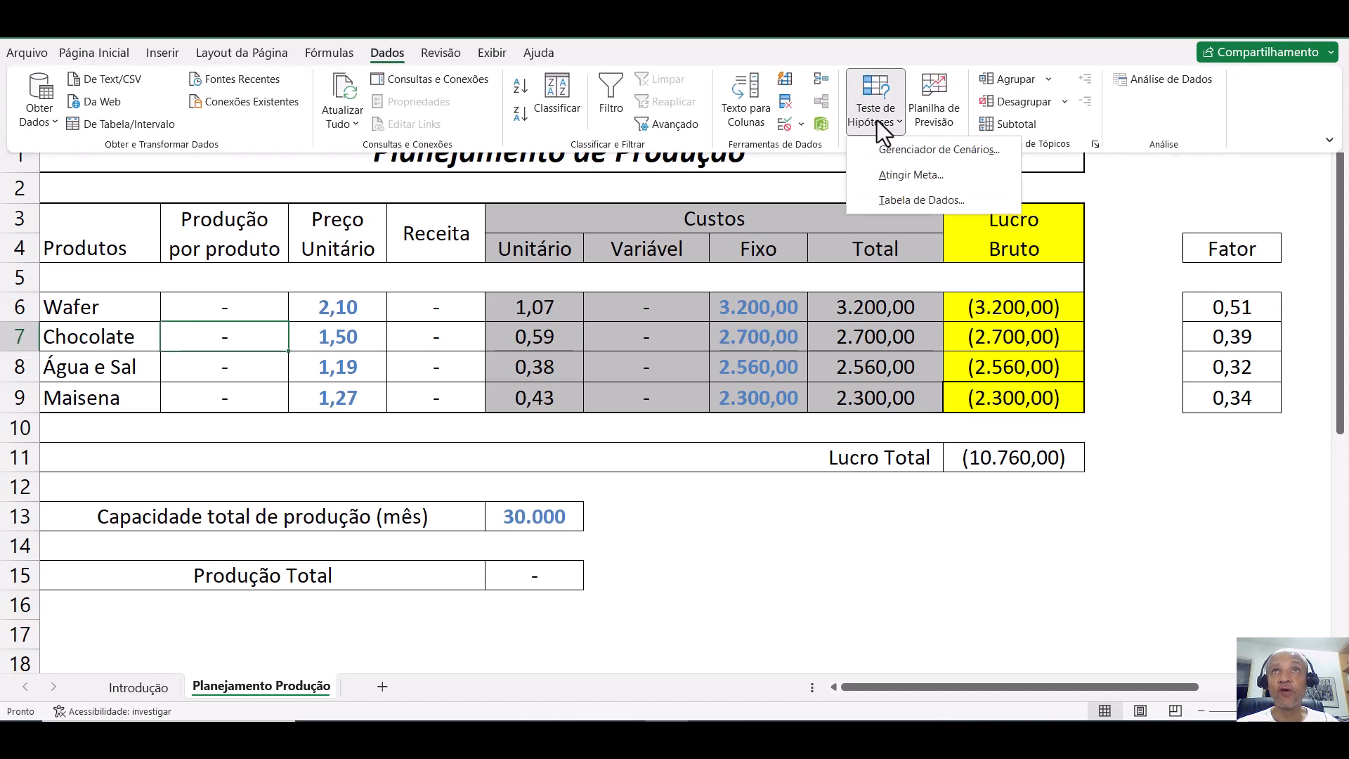
click(898, 155)
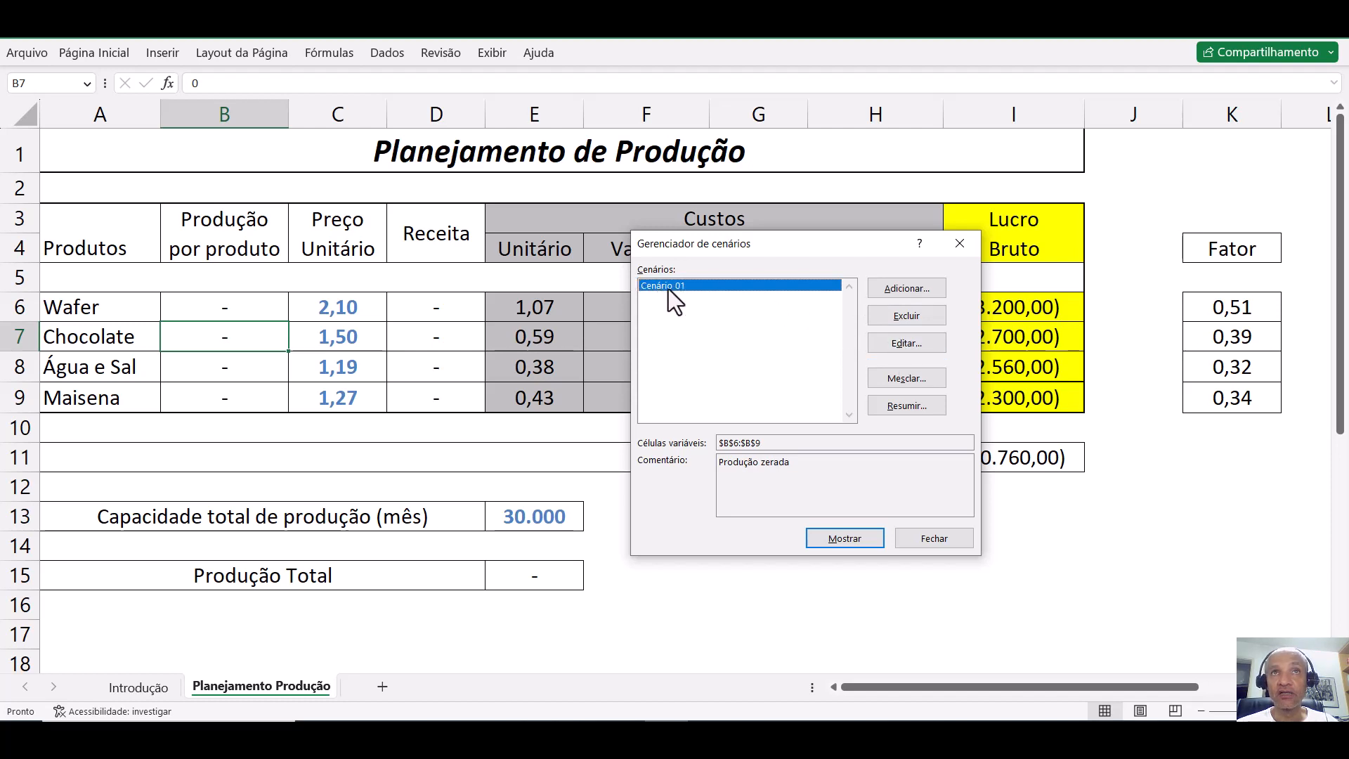
click(915, 345)
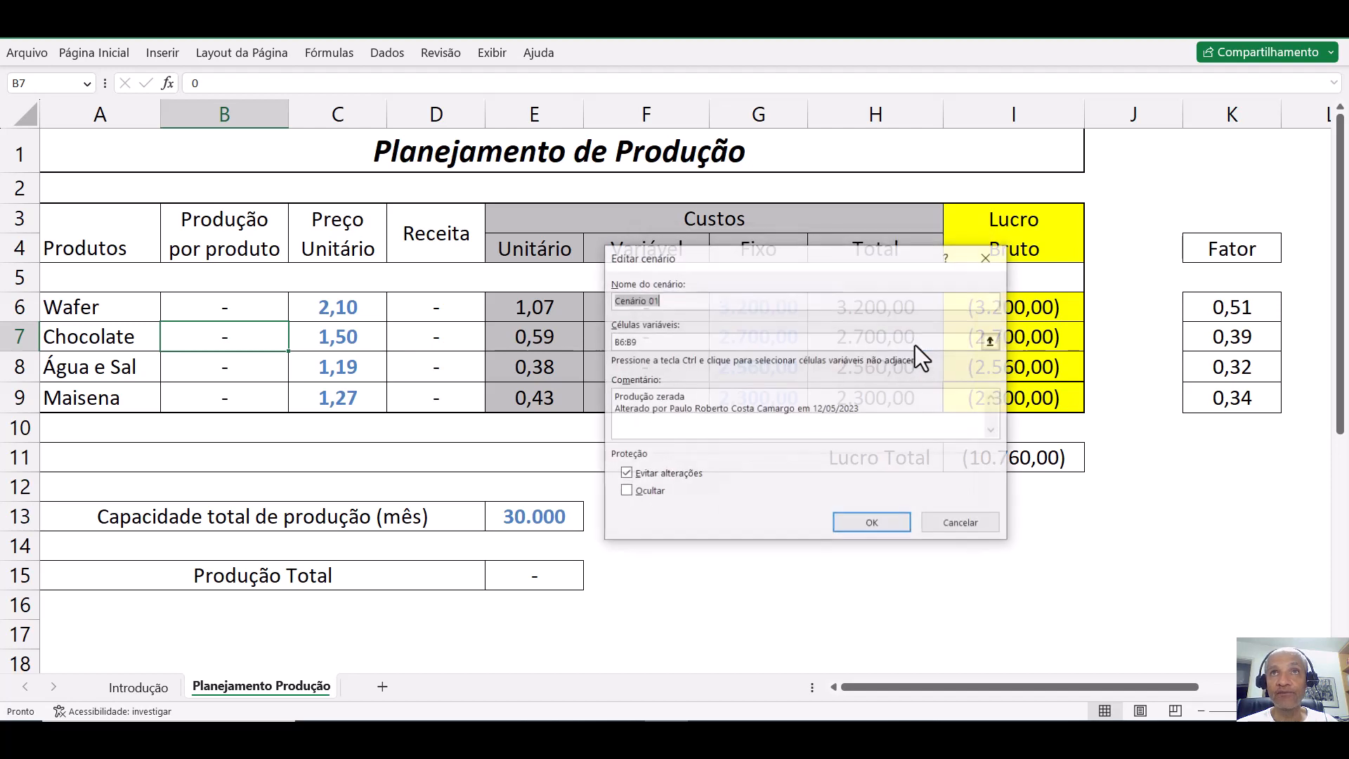
click(636, 342)
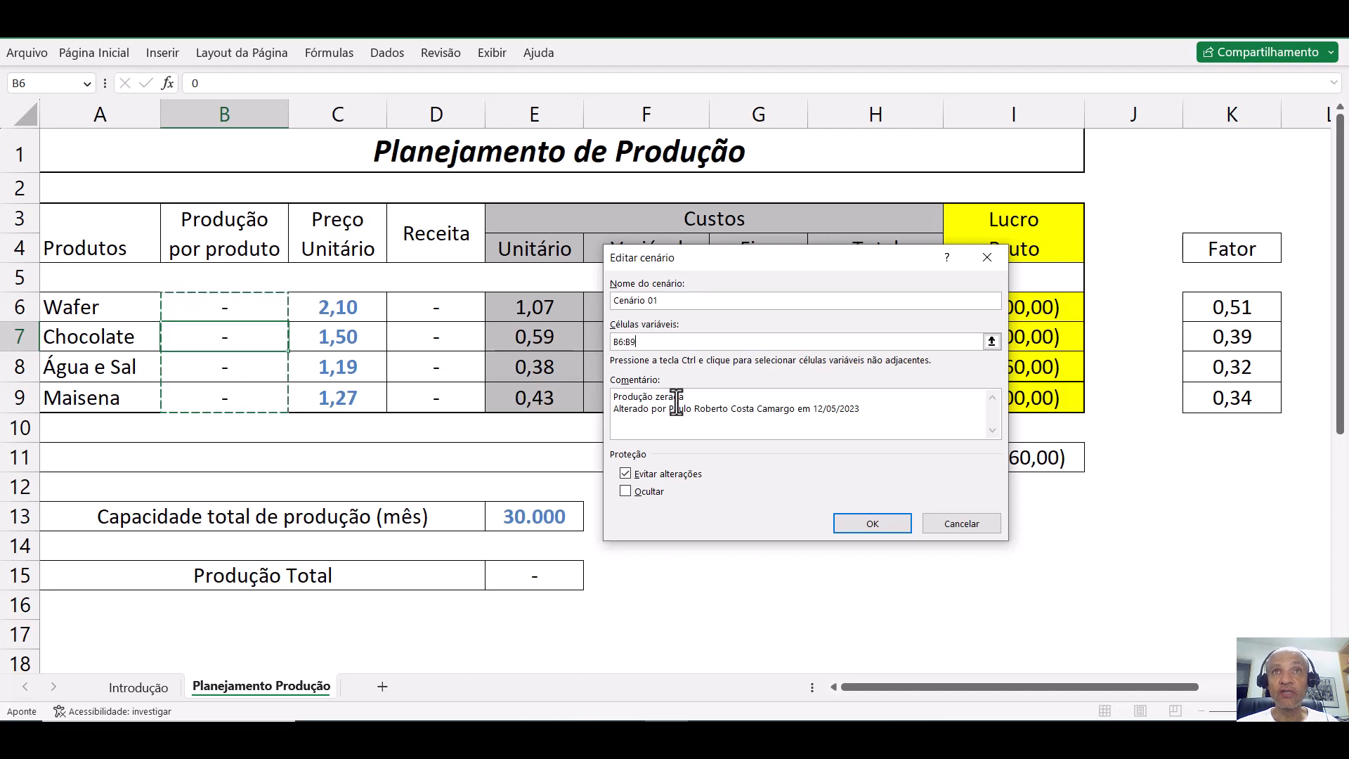
click(962, 529)
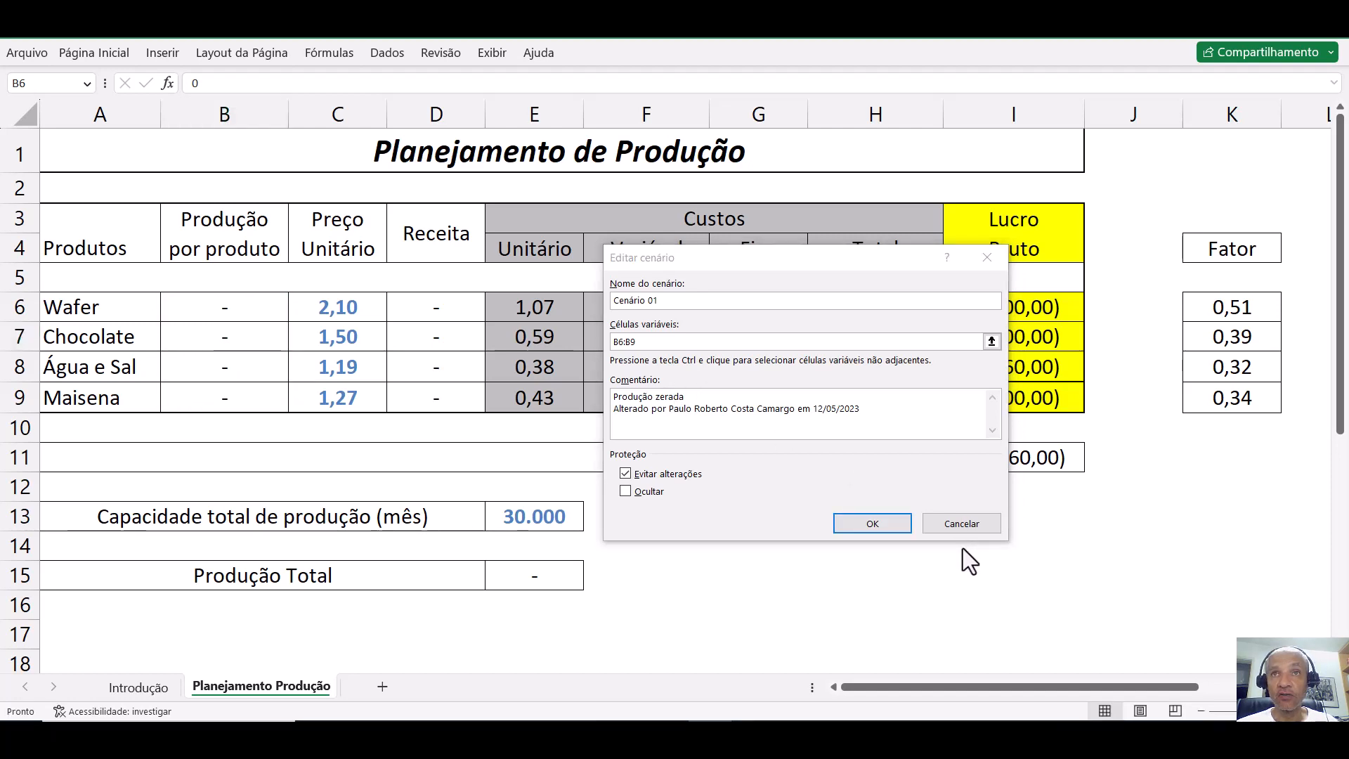
click(876, 522)
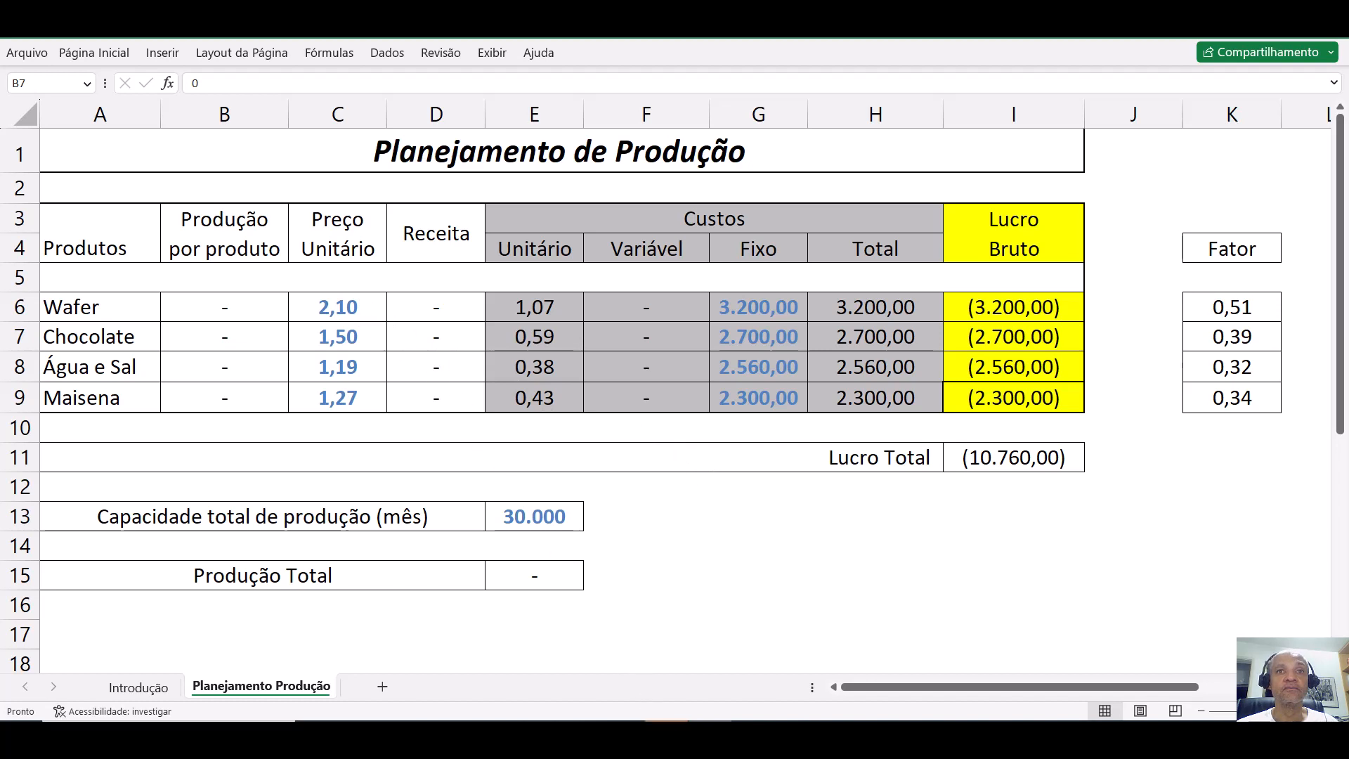
Accept 0 as the Cenário 01 value for each of B6 through B9 and close the Scenario Manager
click(664, 736)
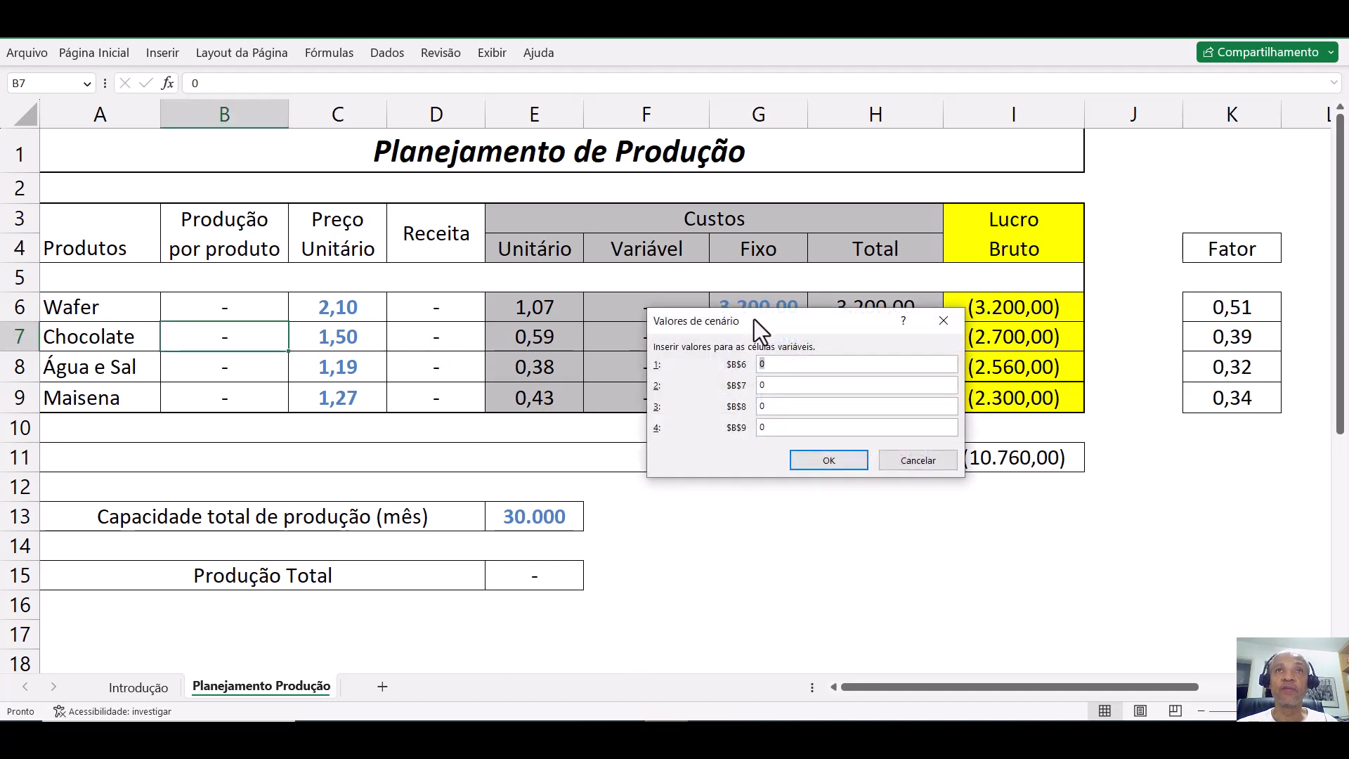
drag(753, 319, 673, 282)
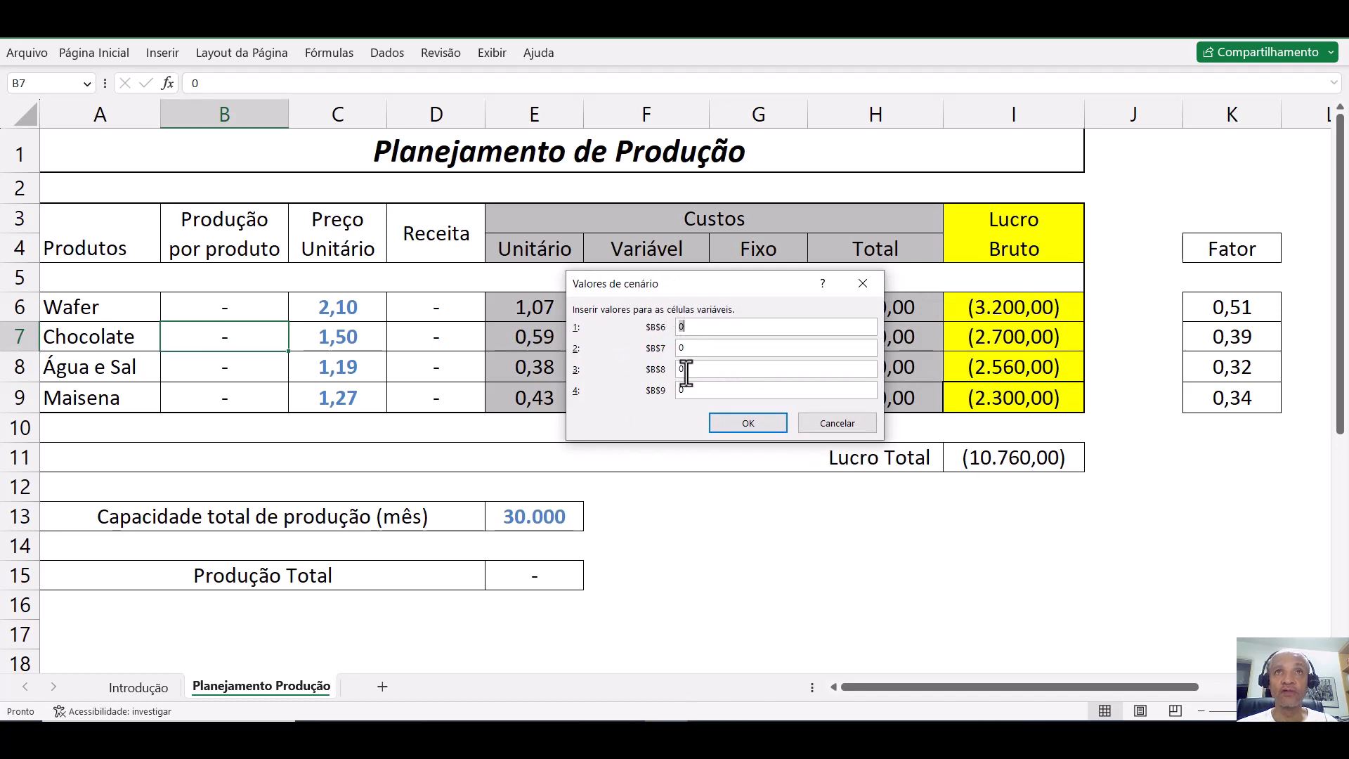
click(737, 425)
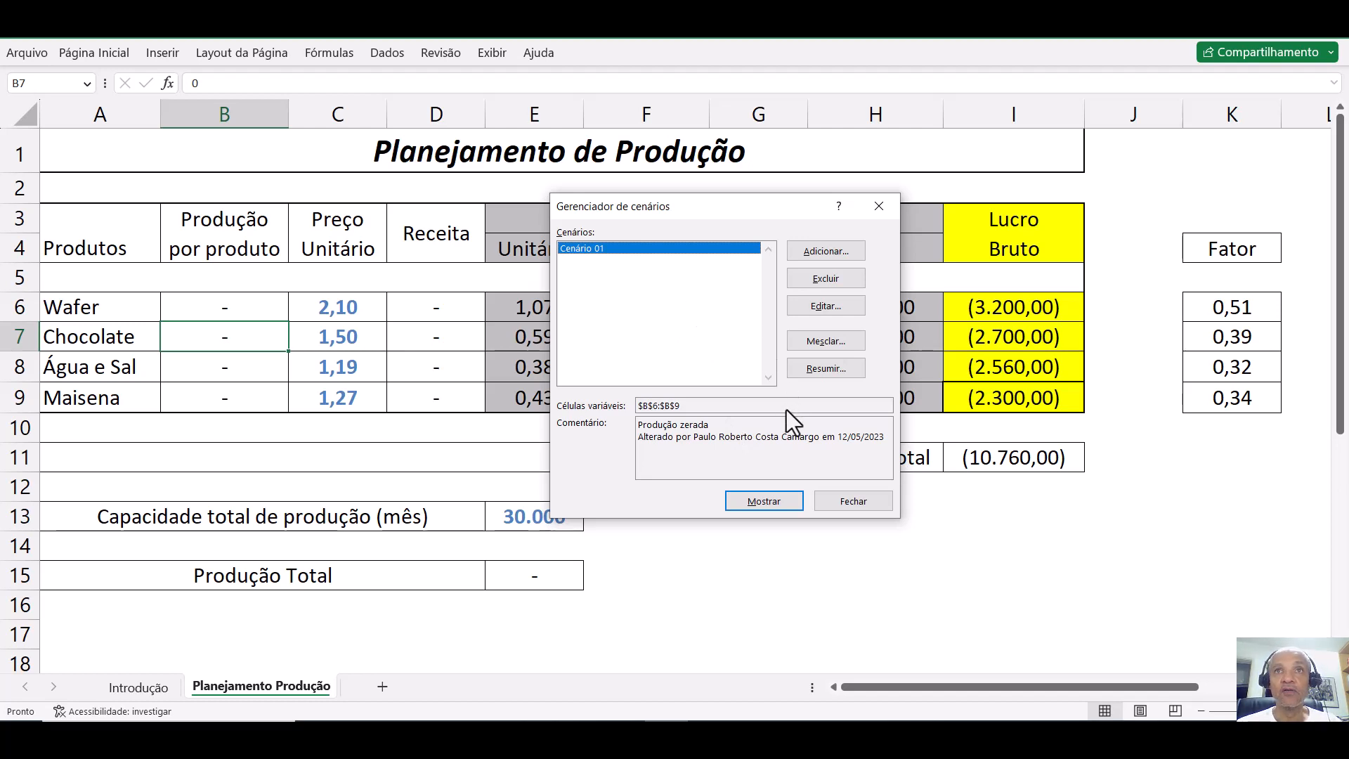
click(850, 501)
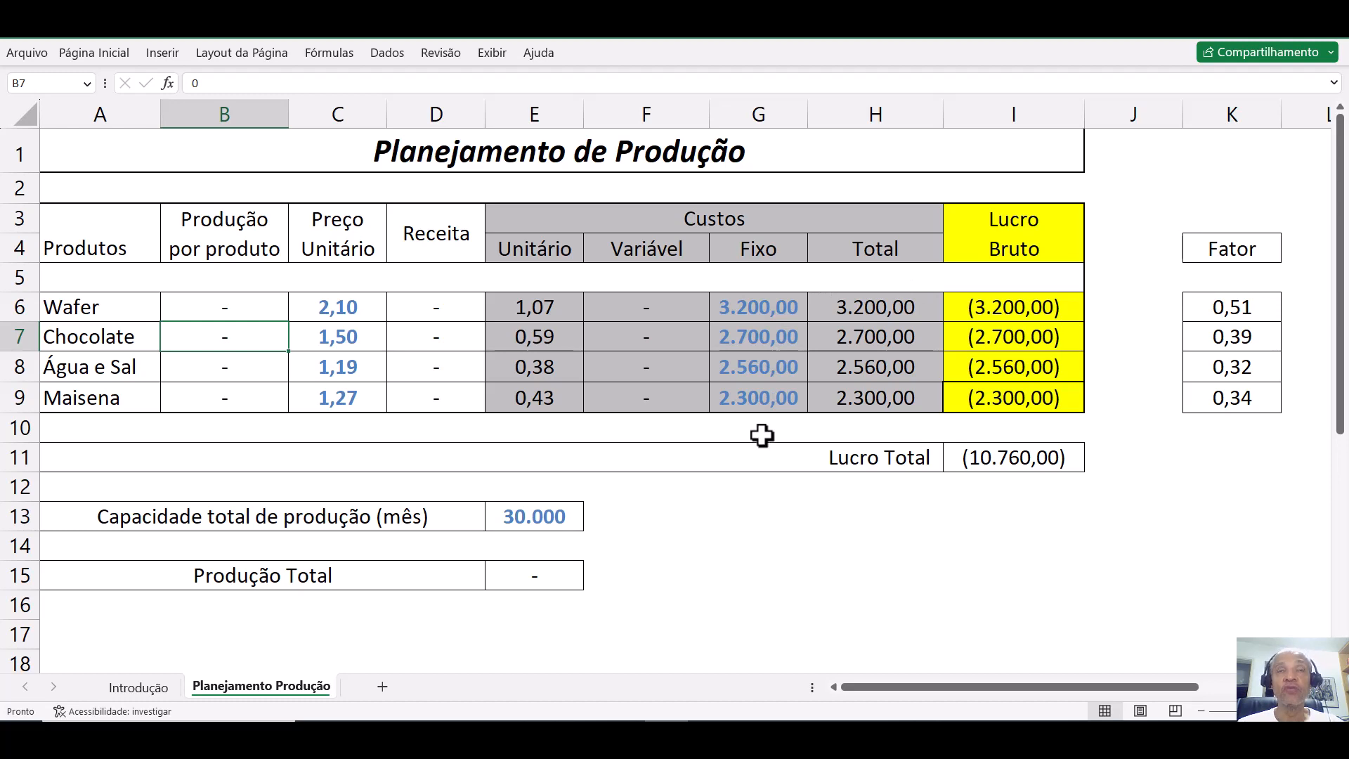
Bring the break-even point and maximum production table in B25:C29 into view
scroll(762, 435, down, 1)
scroll(763, 436, up, 1)
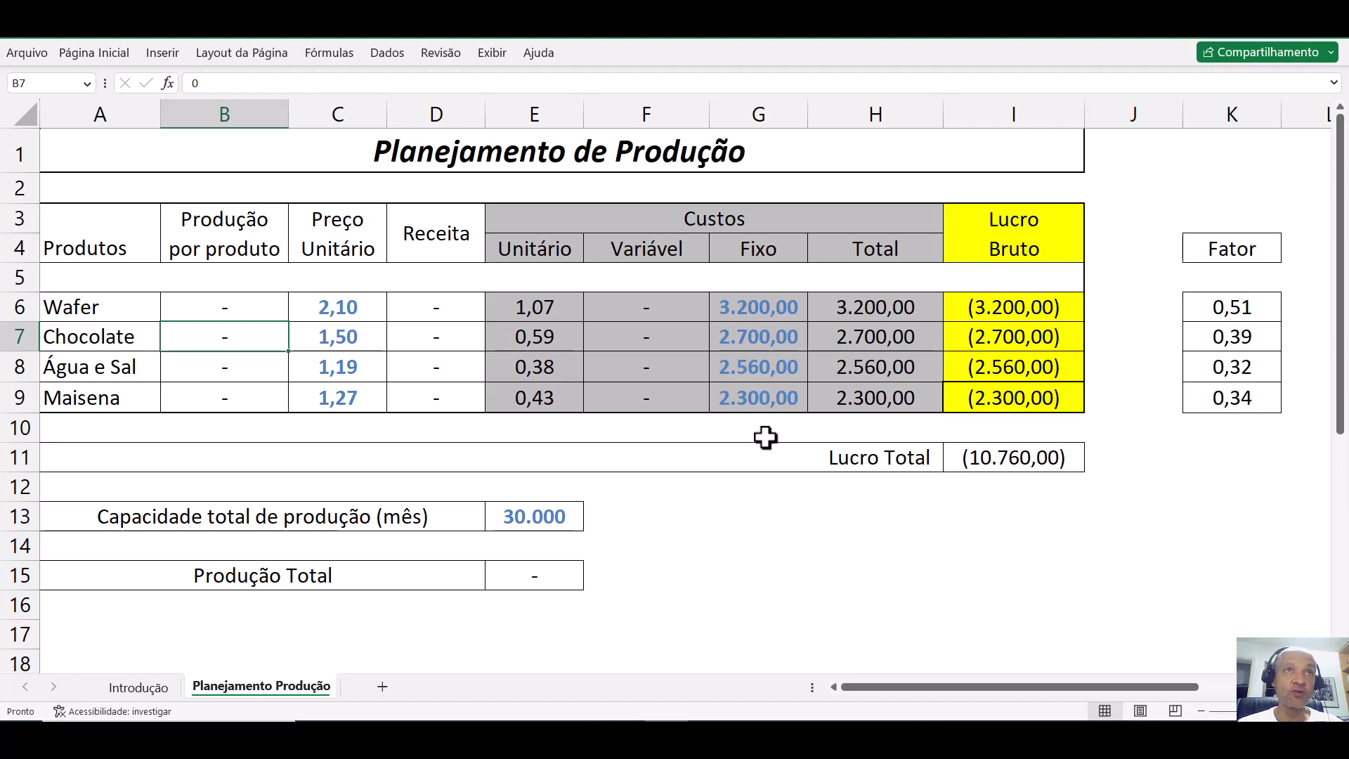
scroll(762, 440, down, 2)
scroll(766, 438, down, 4)
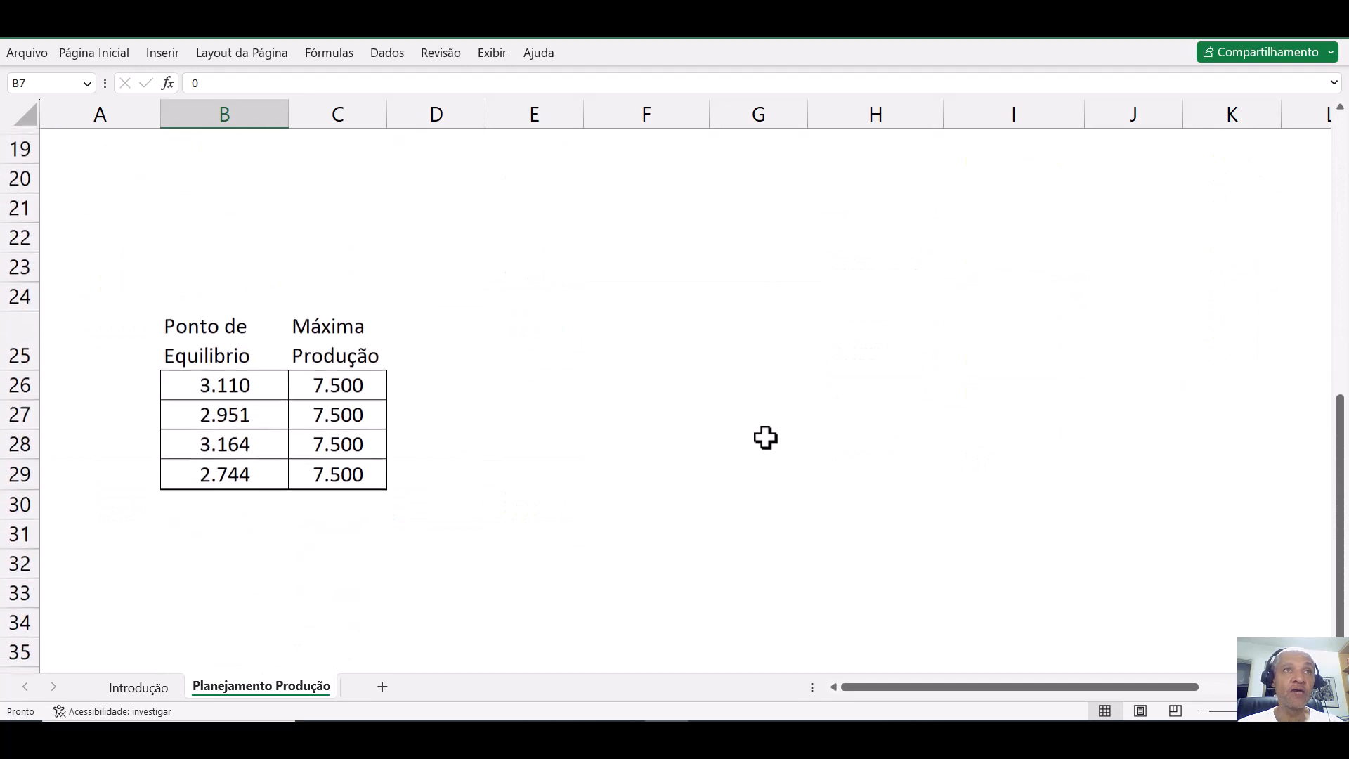
Copy the break-even quantities in B26:B29 into the production per product cells B6:B9
click(246, 383)
drag(246, 383, 265, 458)
key(ctrl+c)
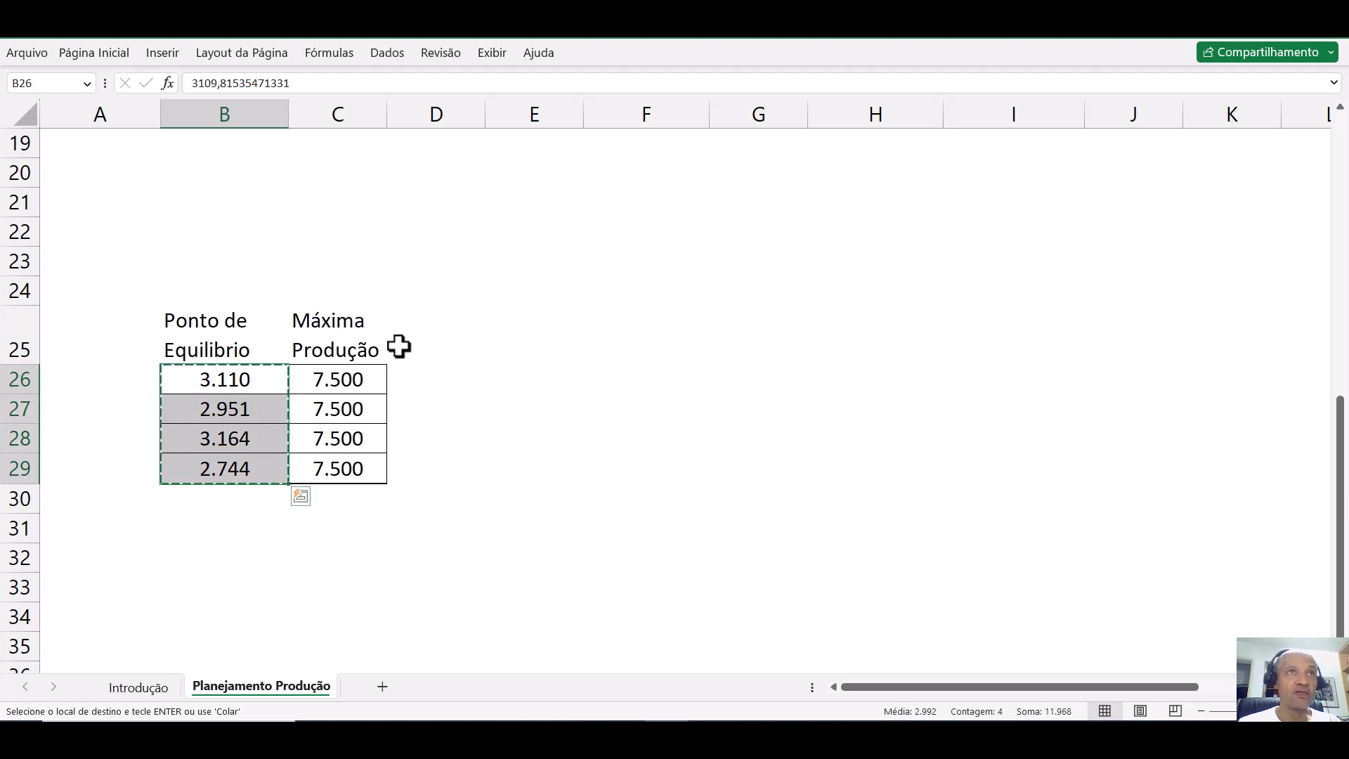
scroll(399, 349, up, 6)
click(234, 317)
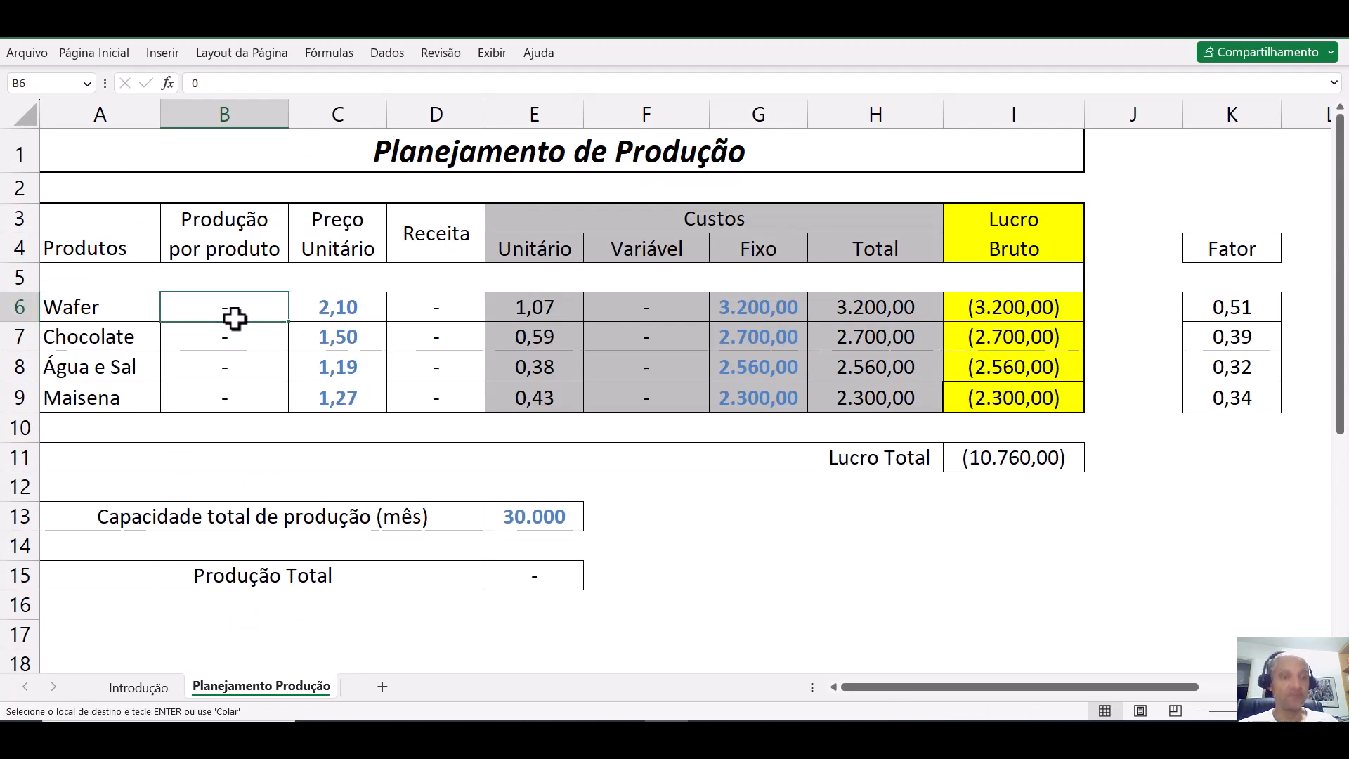
key(ctrl+v)
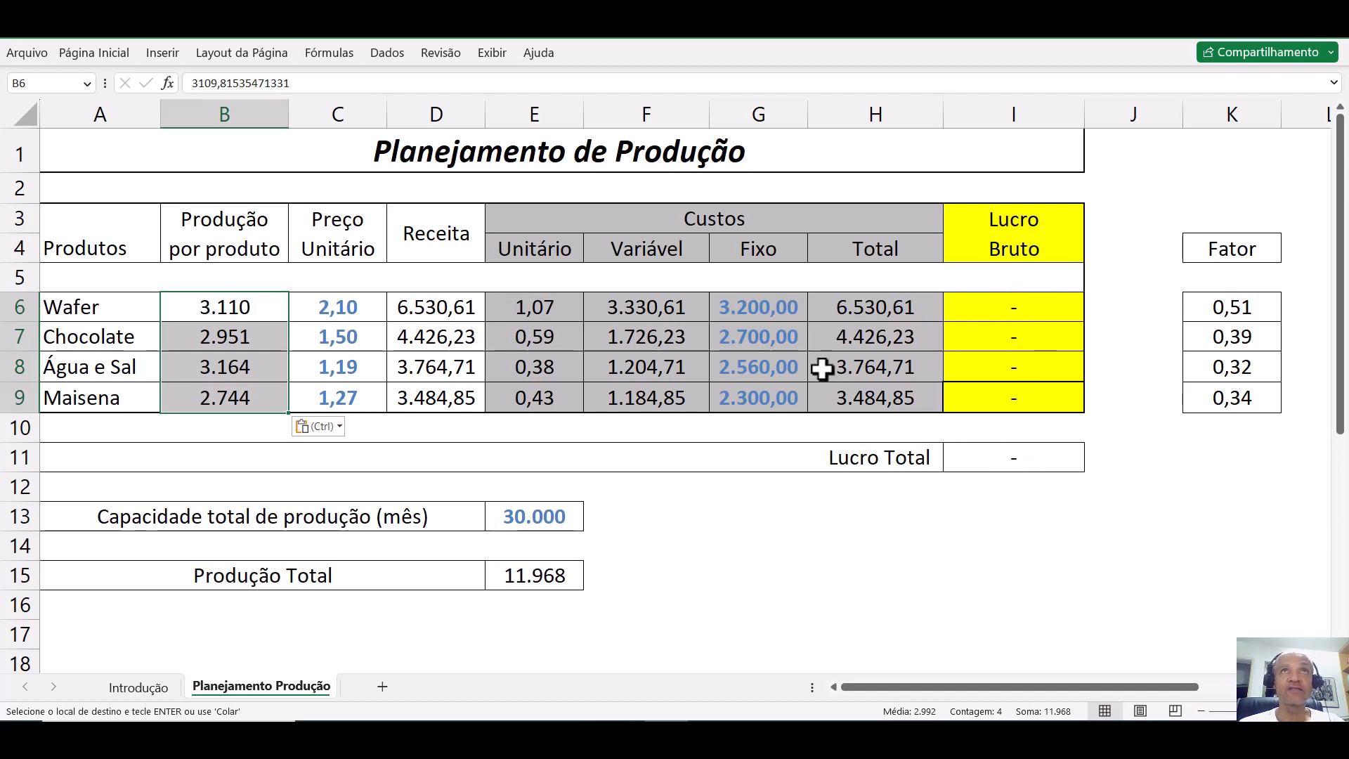
Add a scenario named Cenário 02 in the Scenario Manager, with B6:B9 as its variable cells
click(397, 52)
click(880, 118)
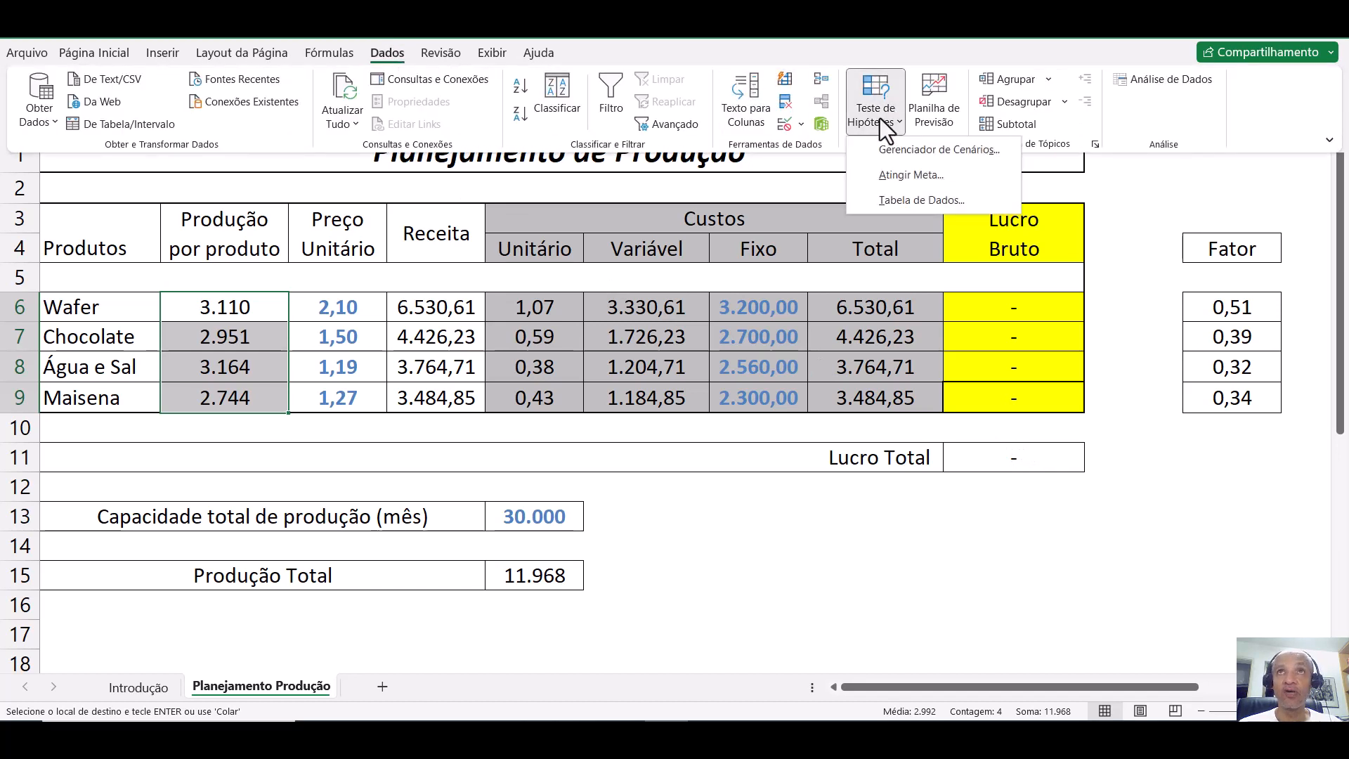
click(907, 150)
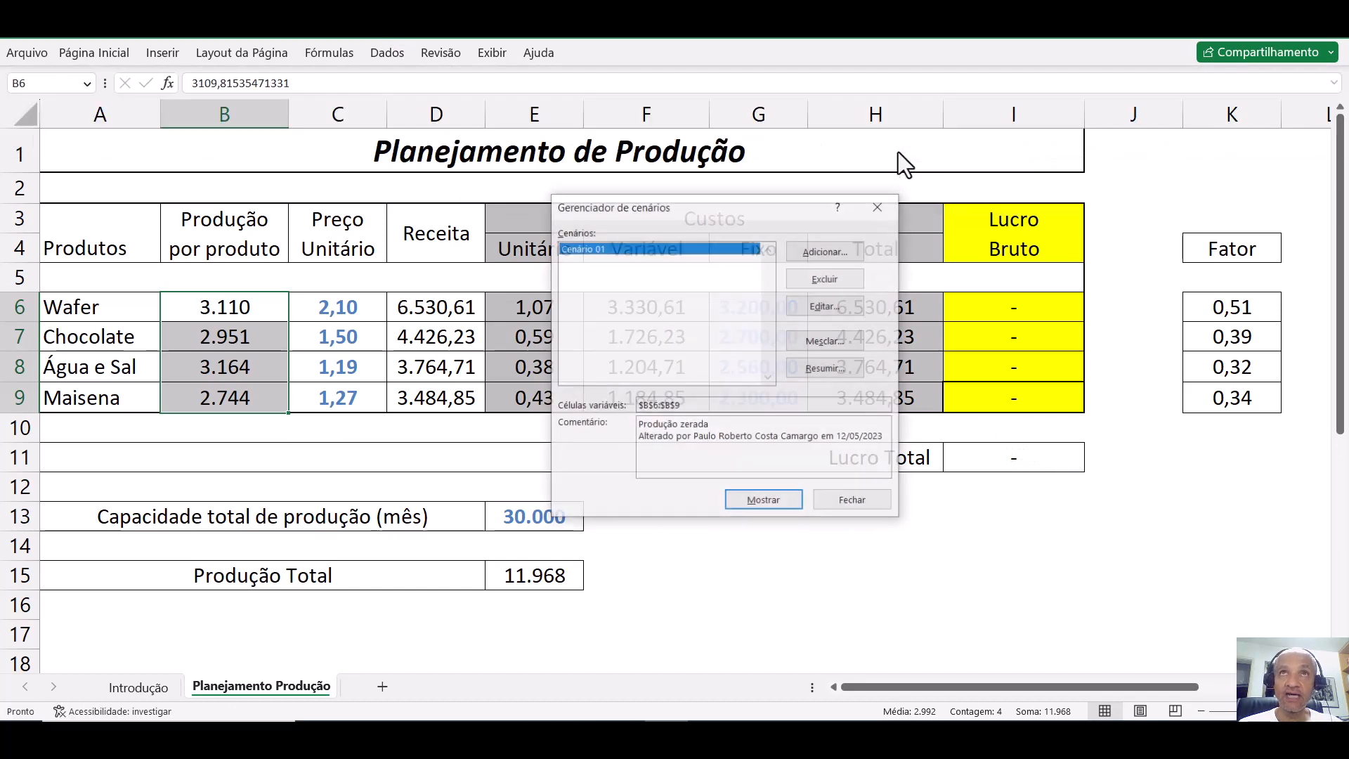
click(833, 253)
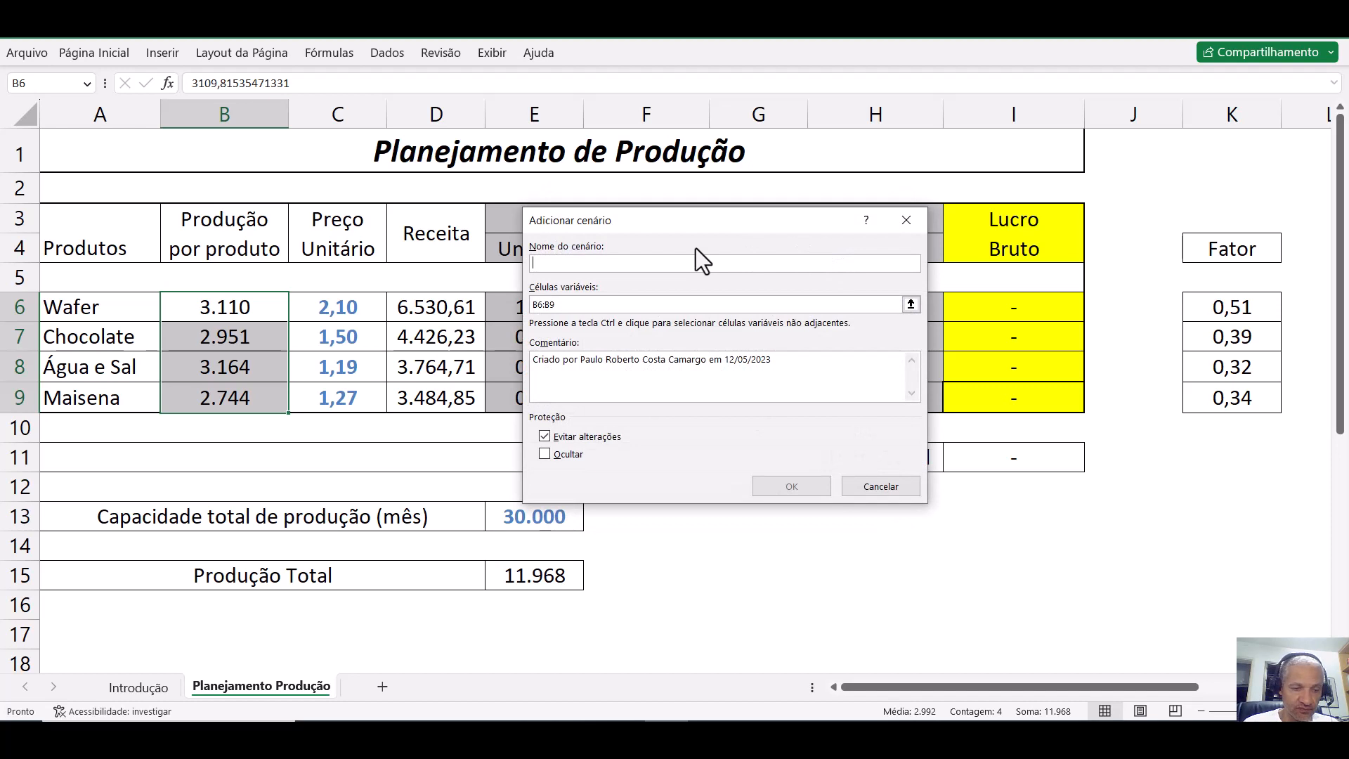
text(Cenari)
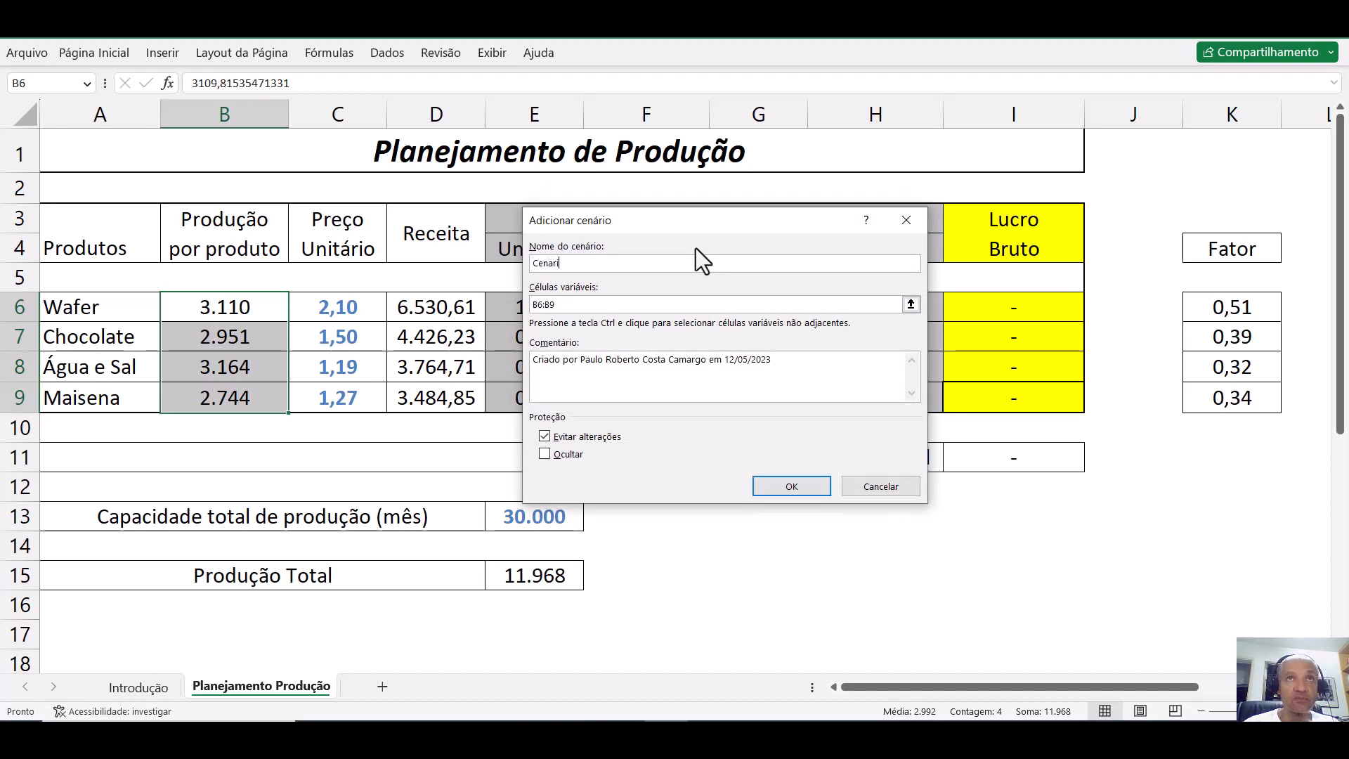
key(BackSpace)
key(BackSpace)
text(á)
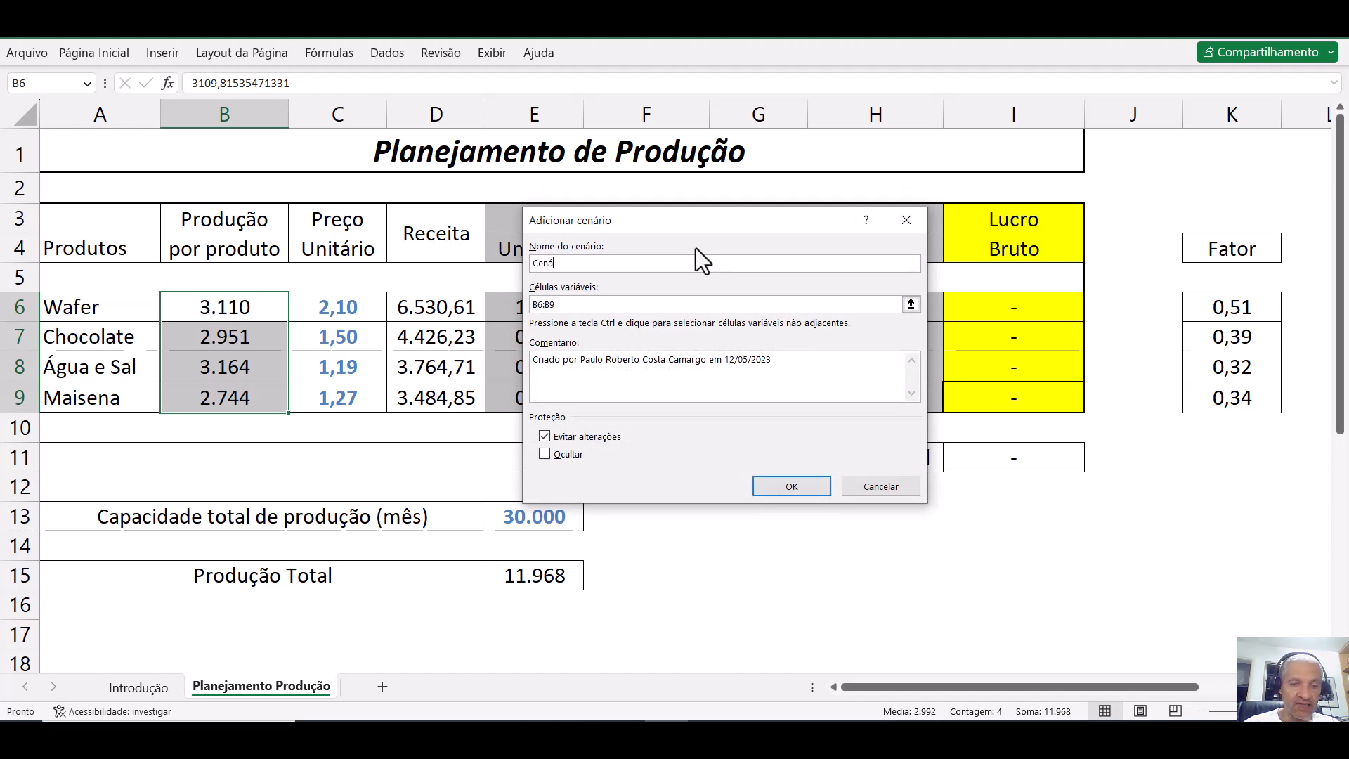
text(rio 02)
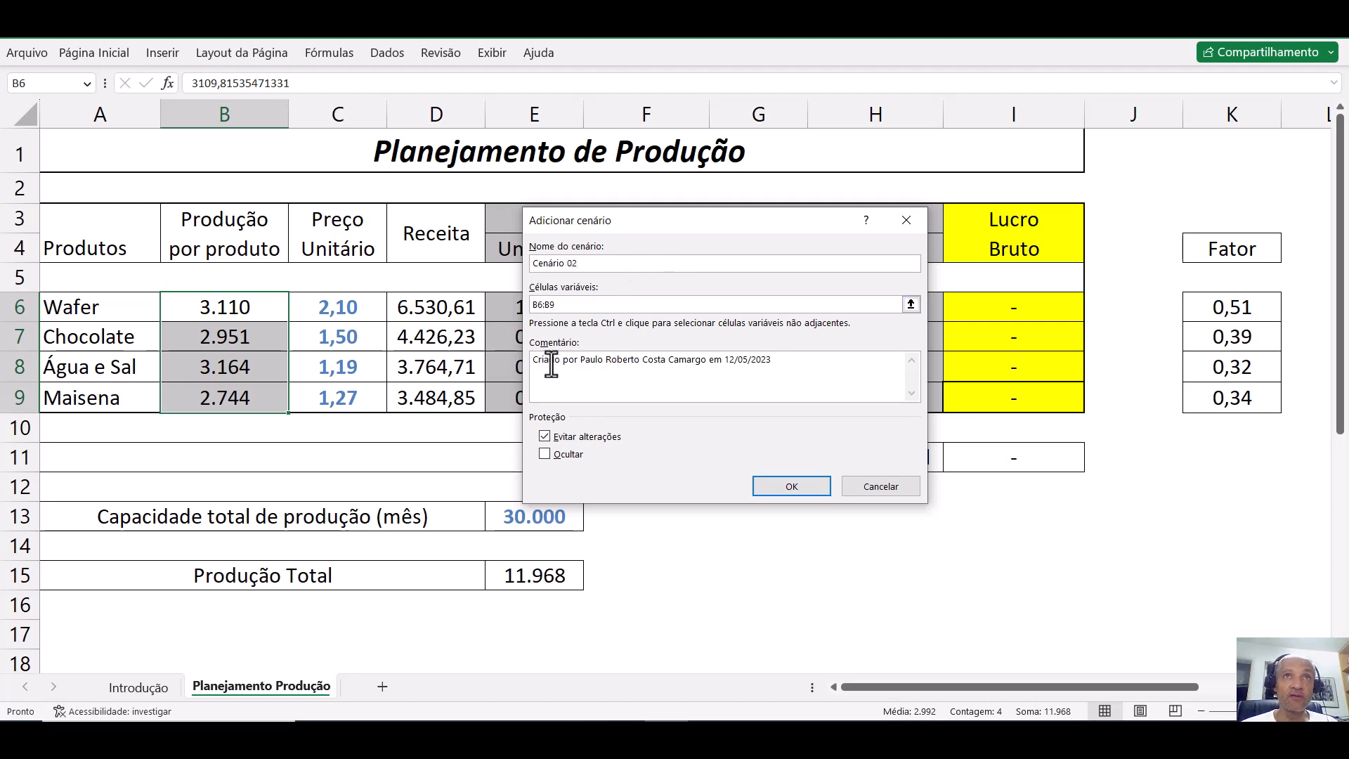
Enter "Ponto de Equilíbrio" on a new line above the creation note in the Cenário 02 comment, with Ocultar enabled
click(536, 357)
key(Return)
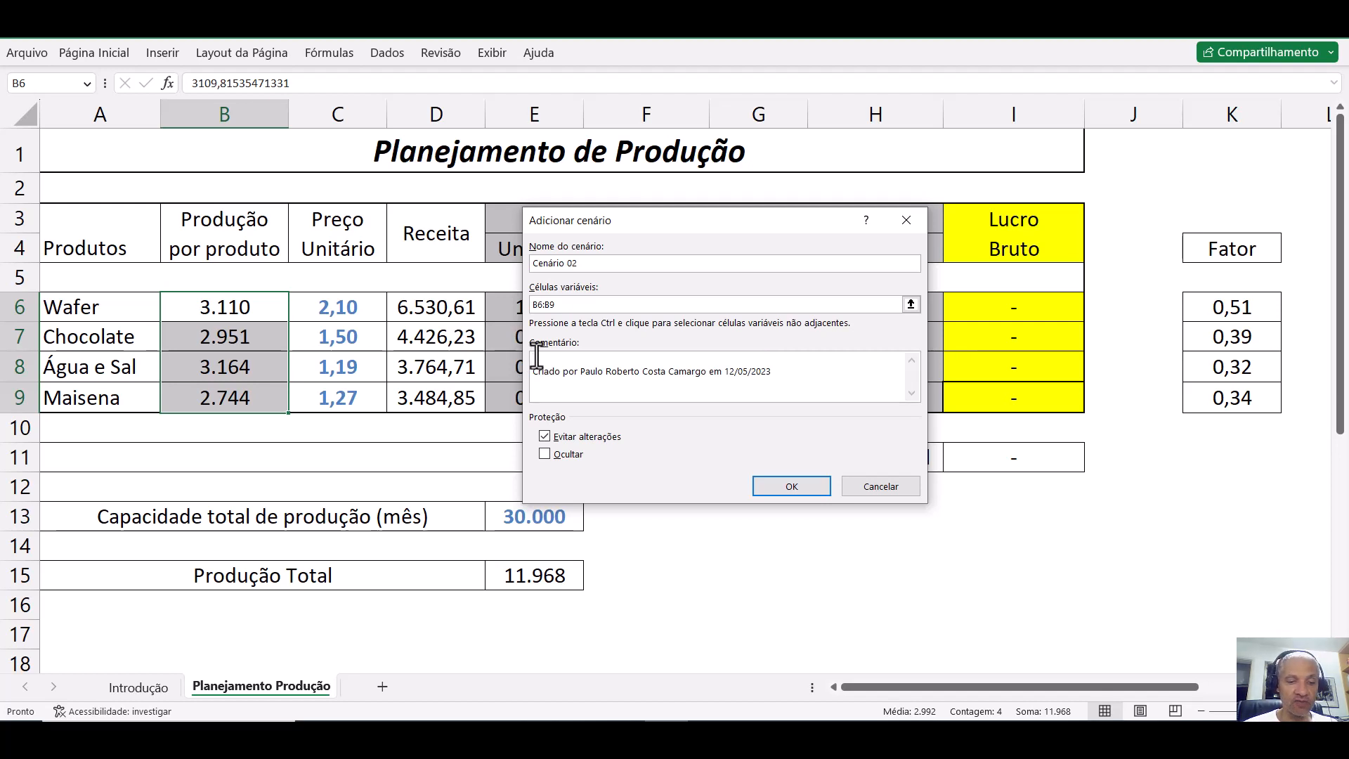
text(Pon)
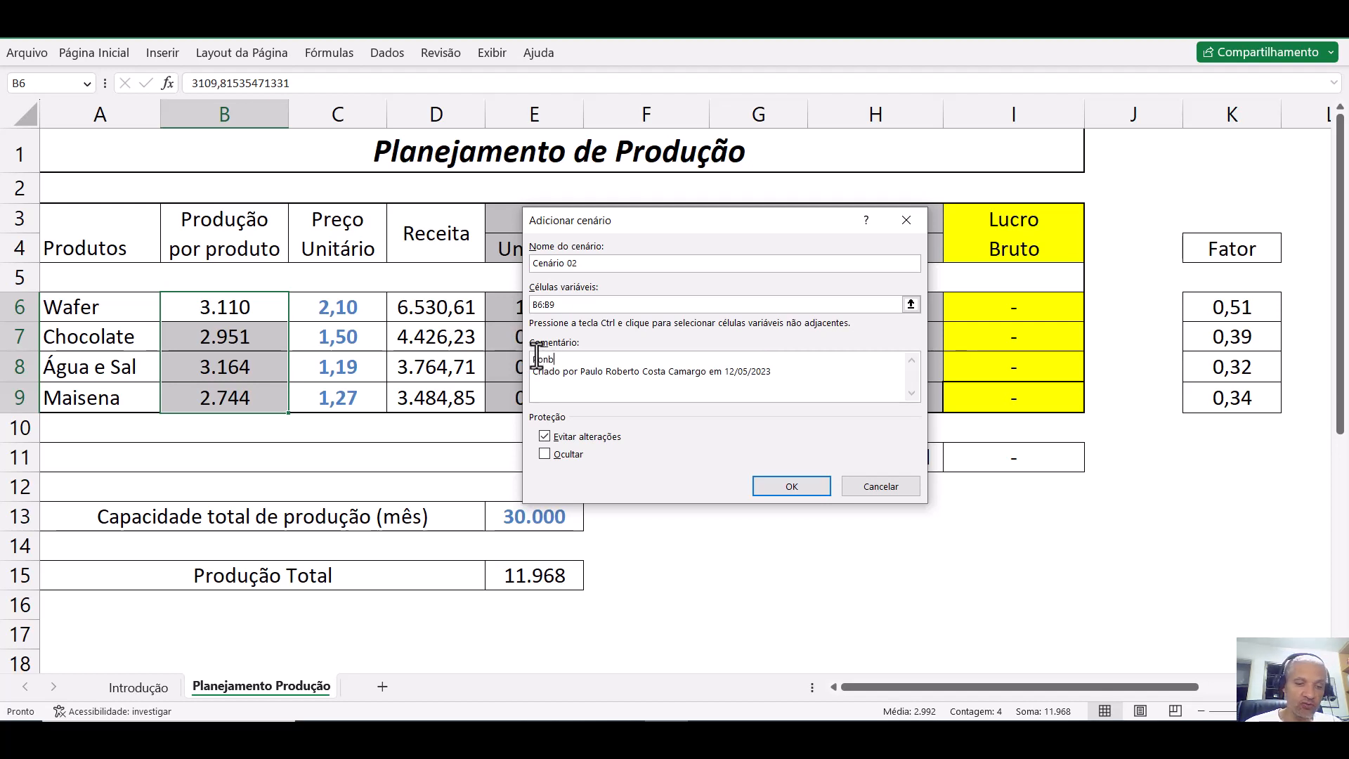
text(to )
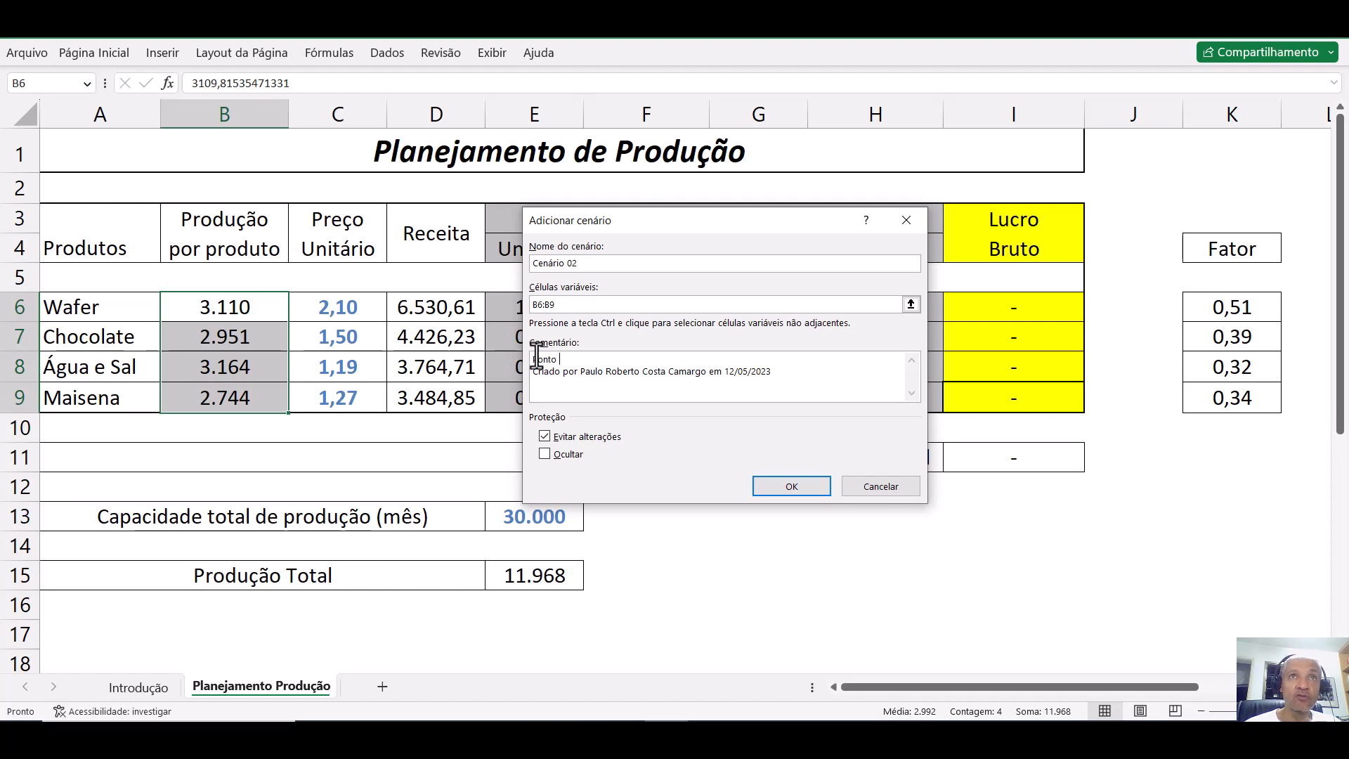
text(de Eq)
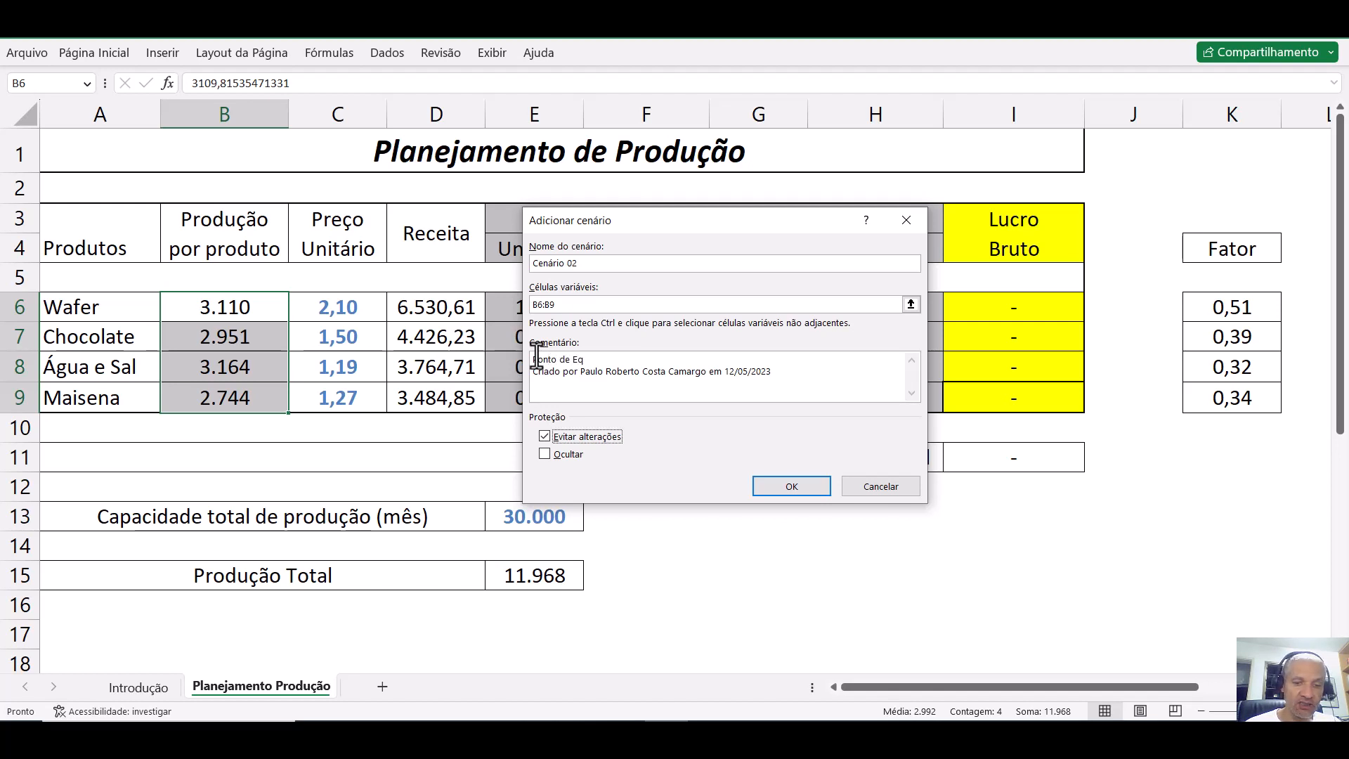
key(Tab)
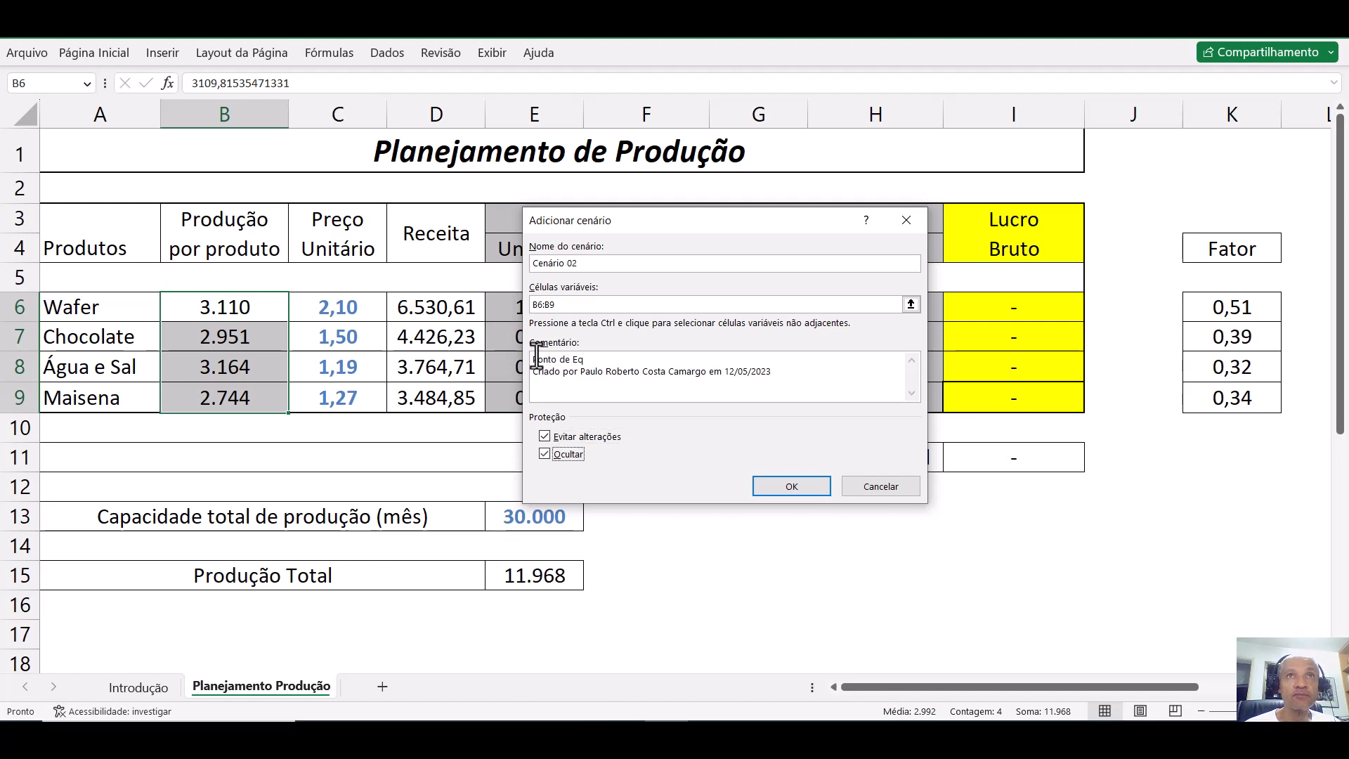
key(space)
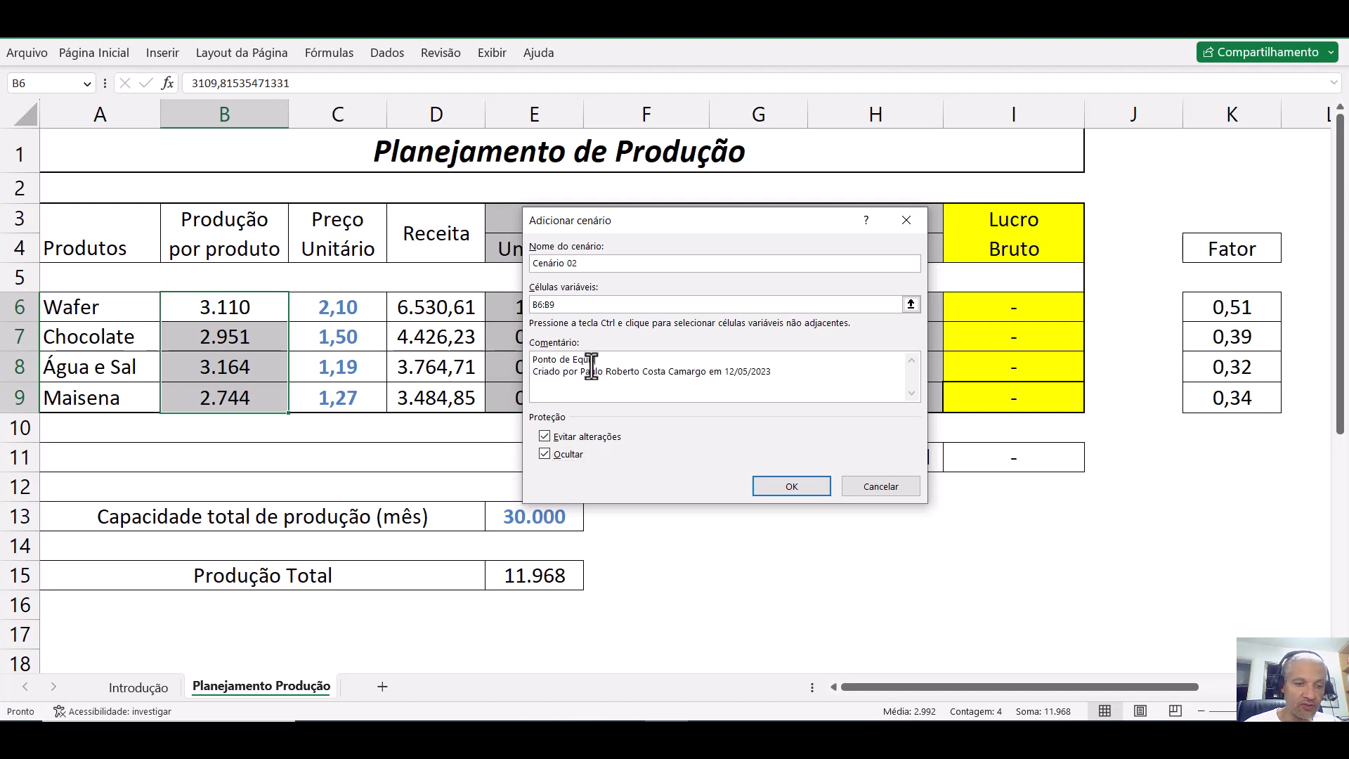
text(ilibrio)
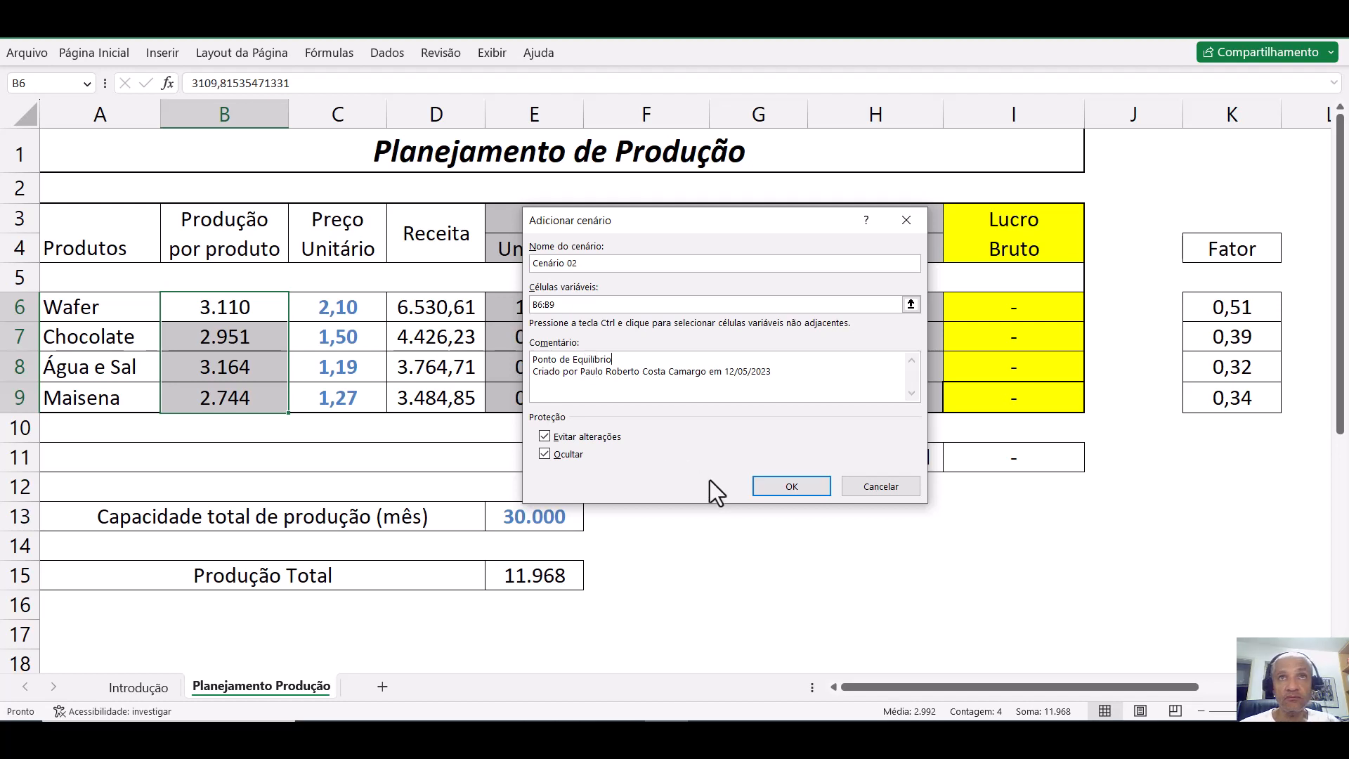
Accept the break-even quantities as the Cenário 02 values, then select that scenario to check its comment and close the Scenario Manager
click(759, 485)
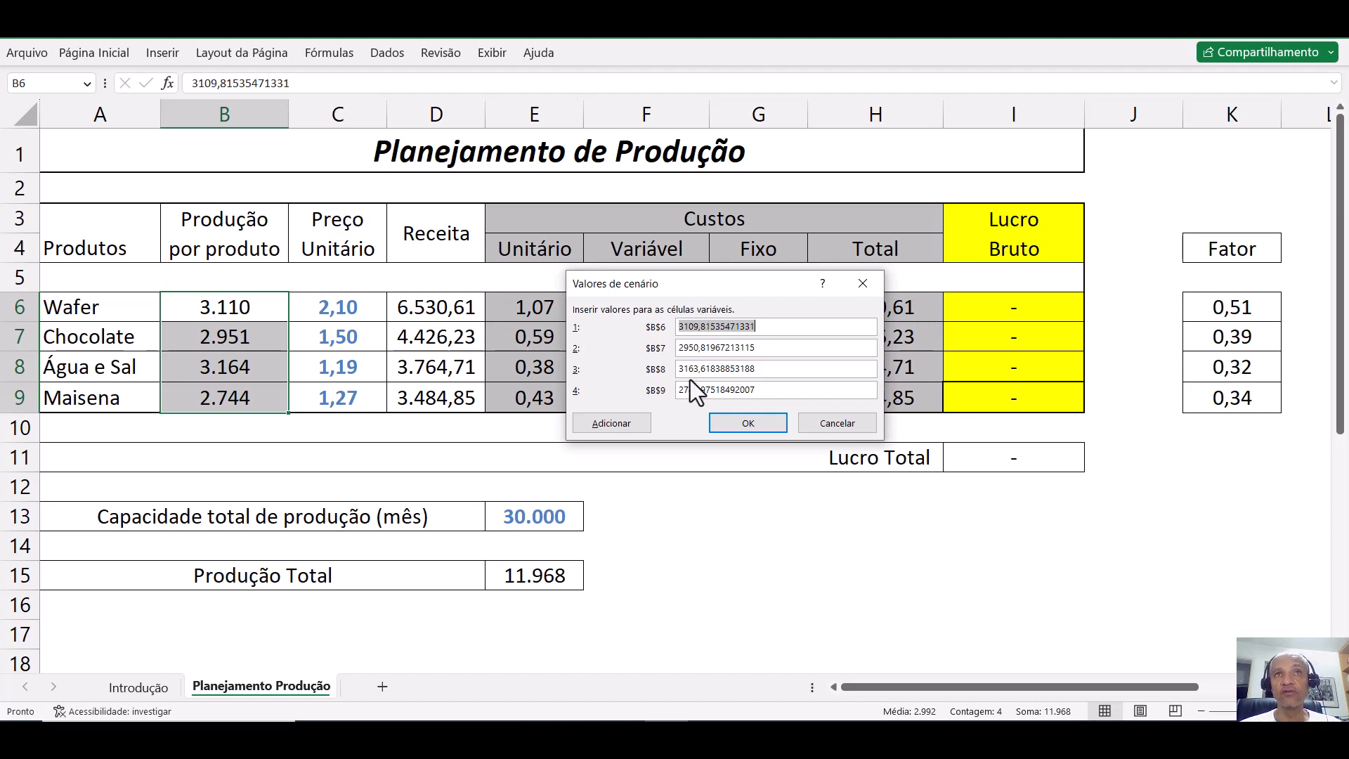
click(738, 424)
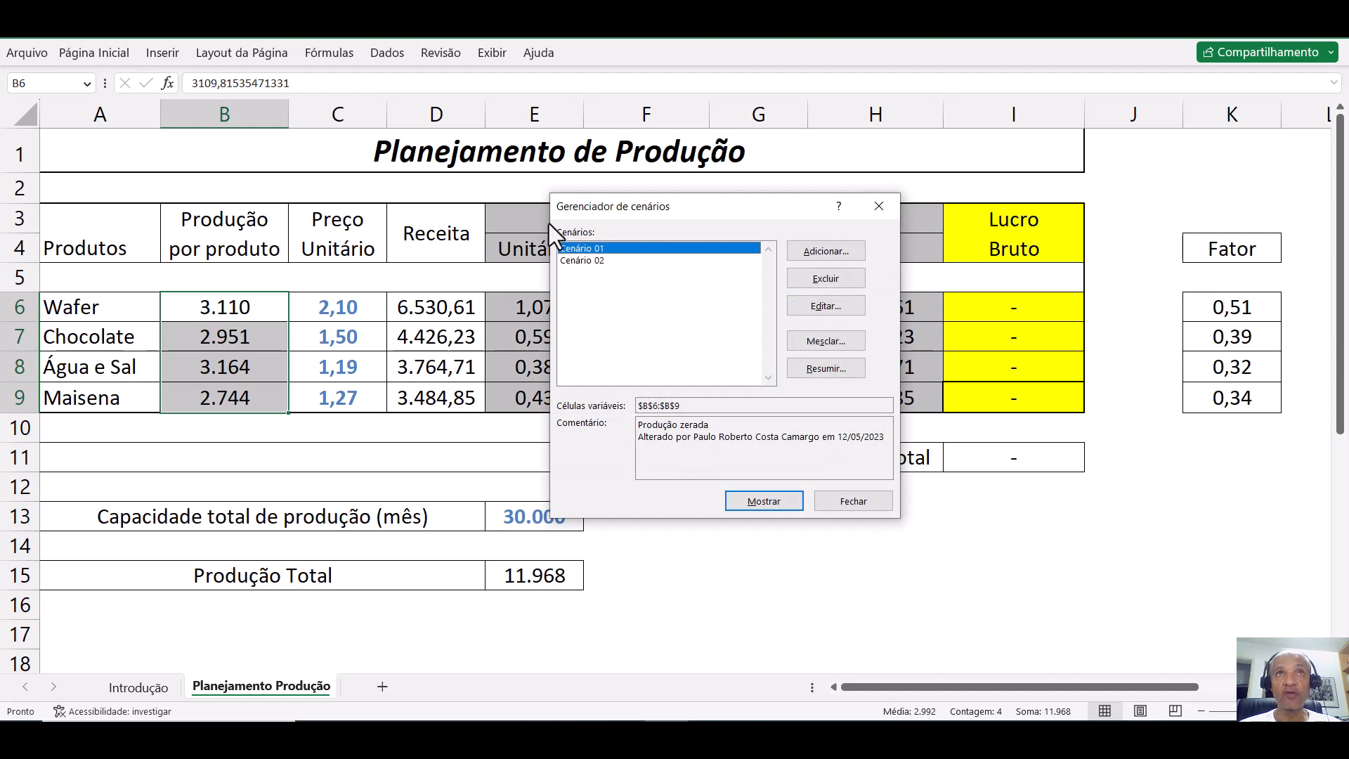
click(608, 261)
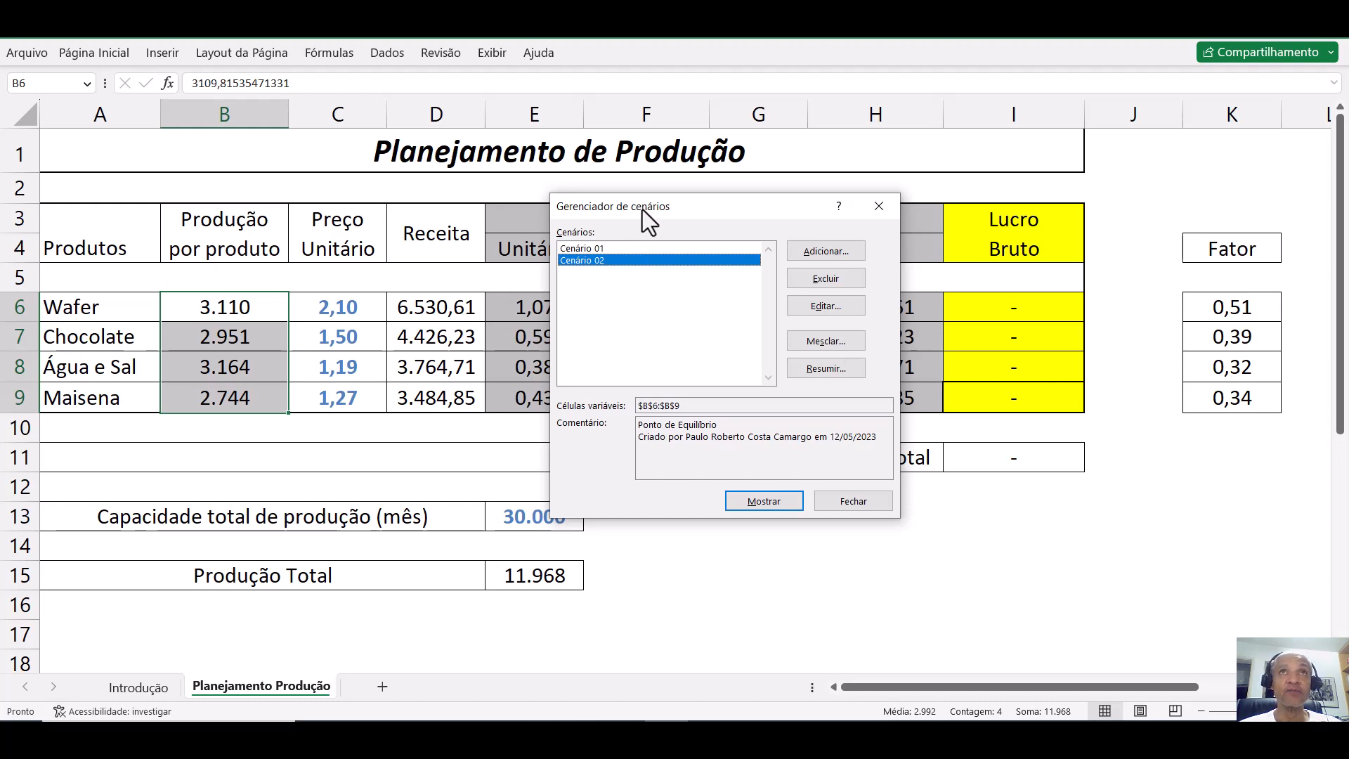
drag(643, 208, 733, 153)
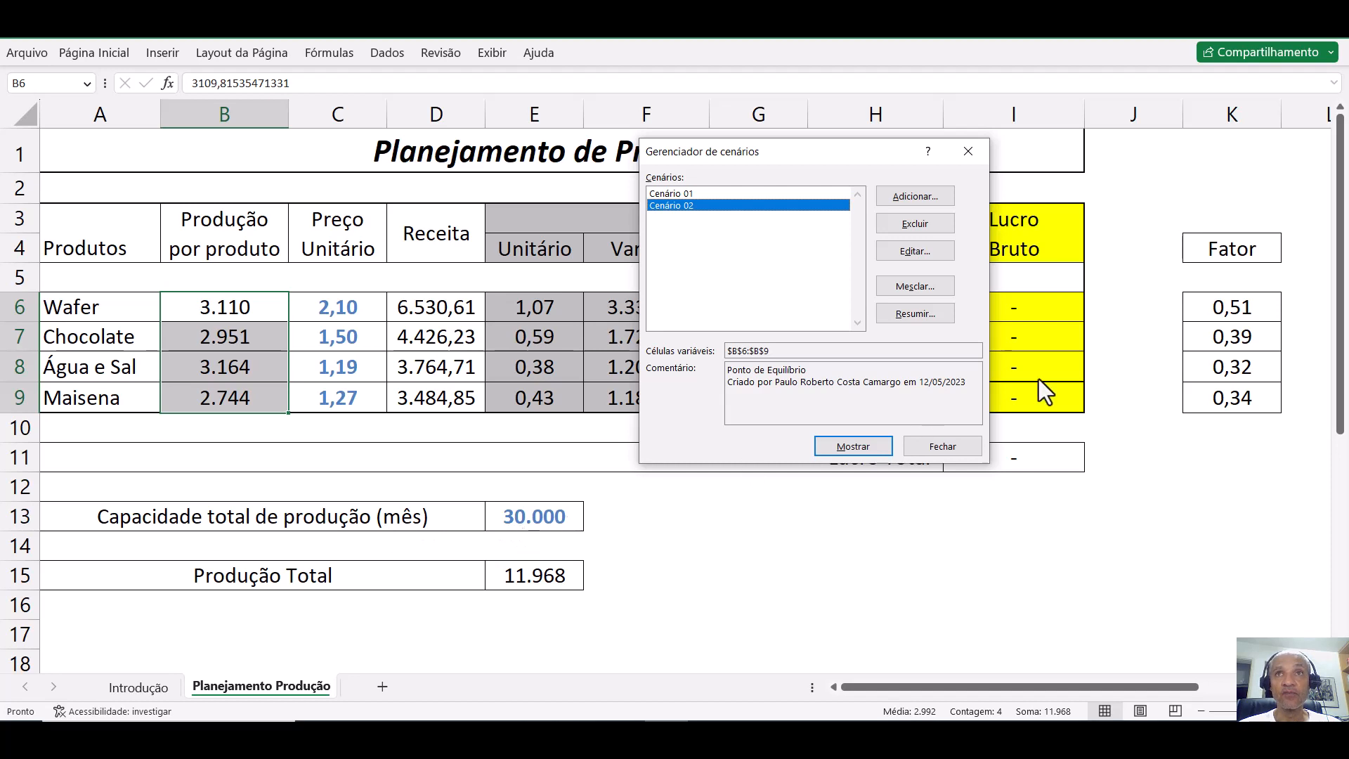
click(940, 449)
Copy the maximum production quantities in C26:C29 into the production per product cells B6:B9
scroll(530, 361, down, 7)
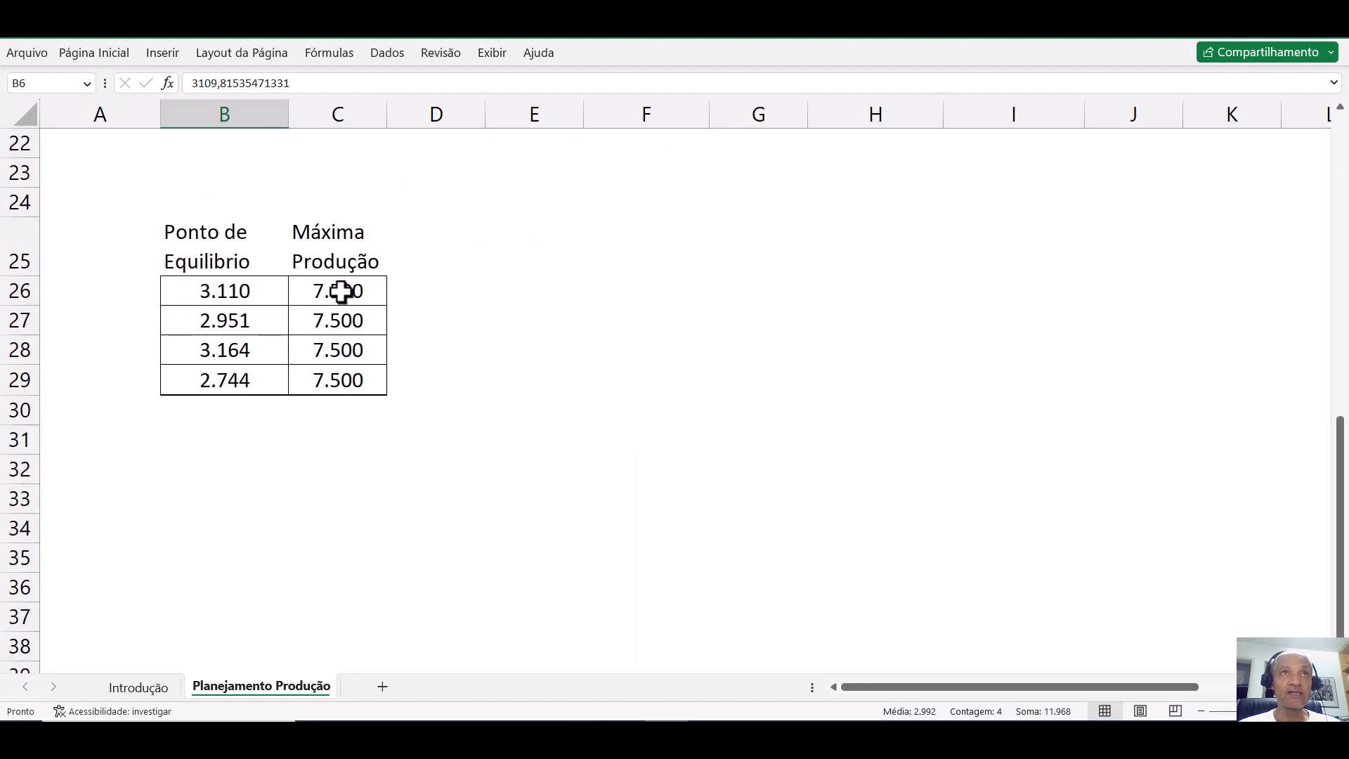
drag(341, 291, 356, 377)
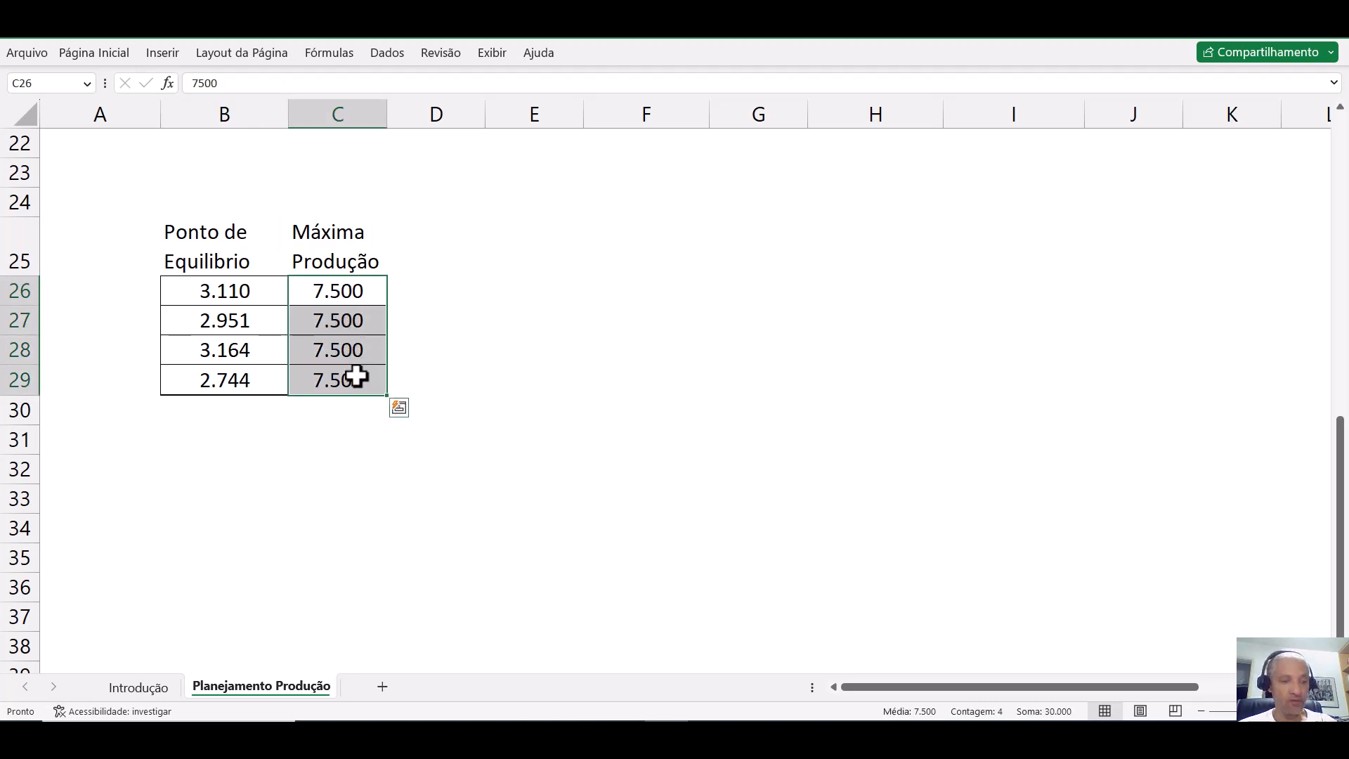
key(ctrl+c)
scroll(397, 247, up, 4)
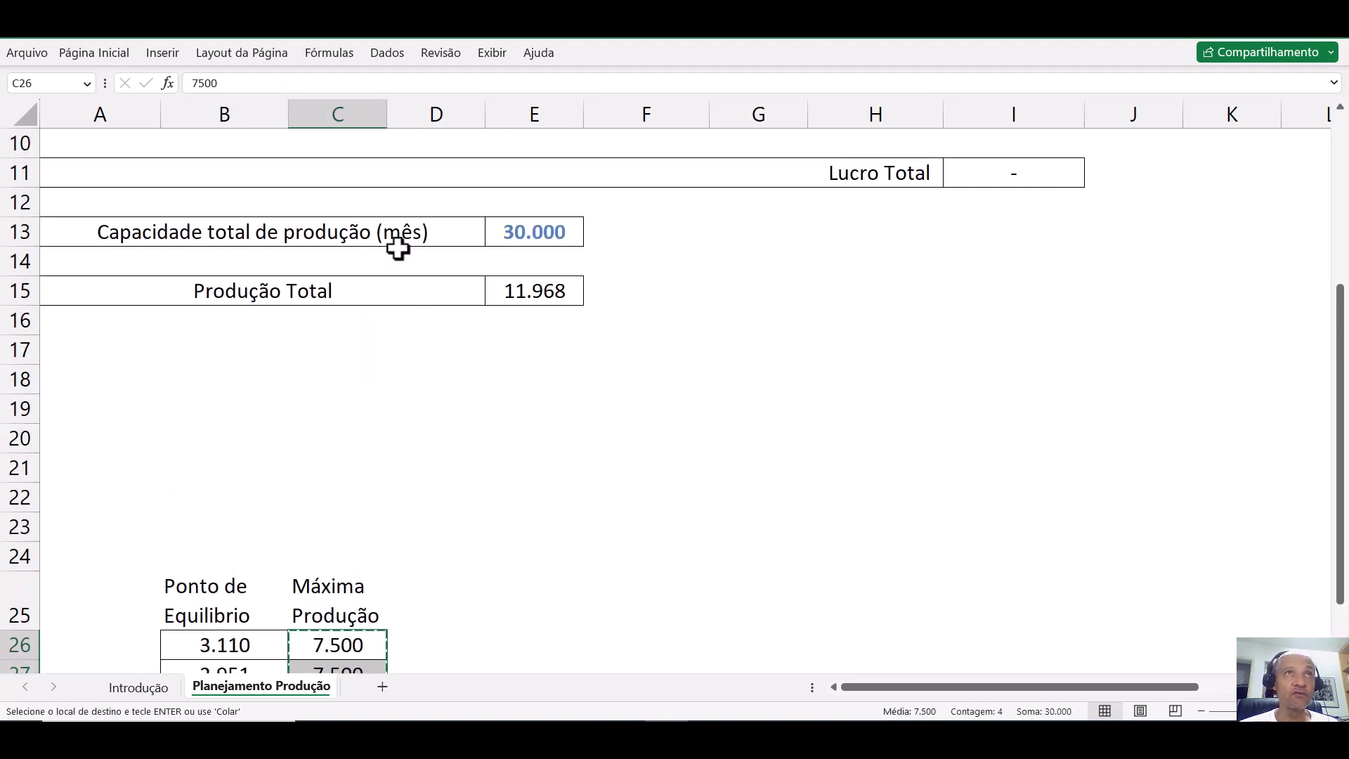
scroll(398, 248, up, 2)
click(225, 211)
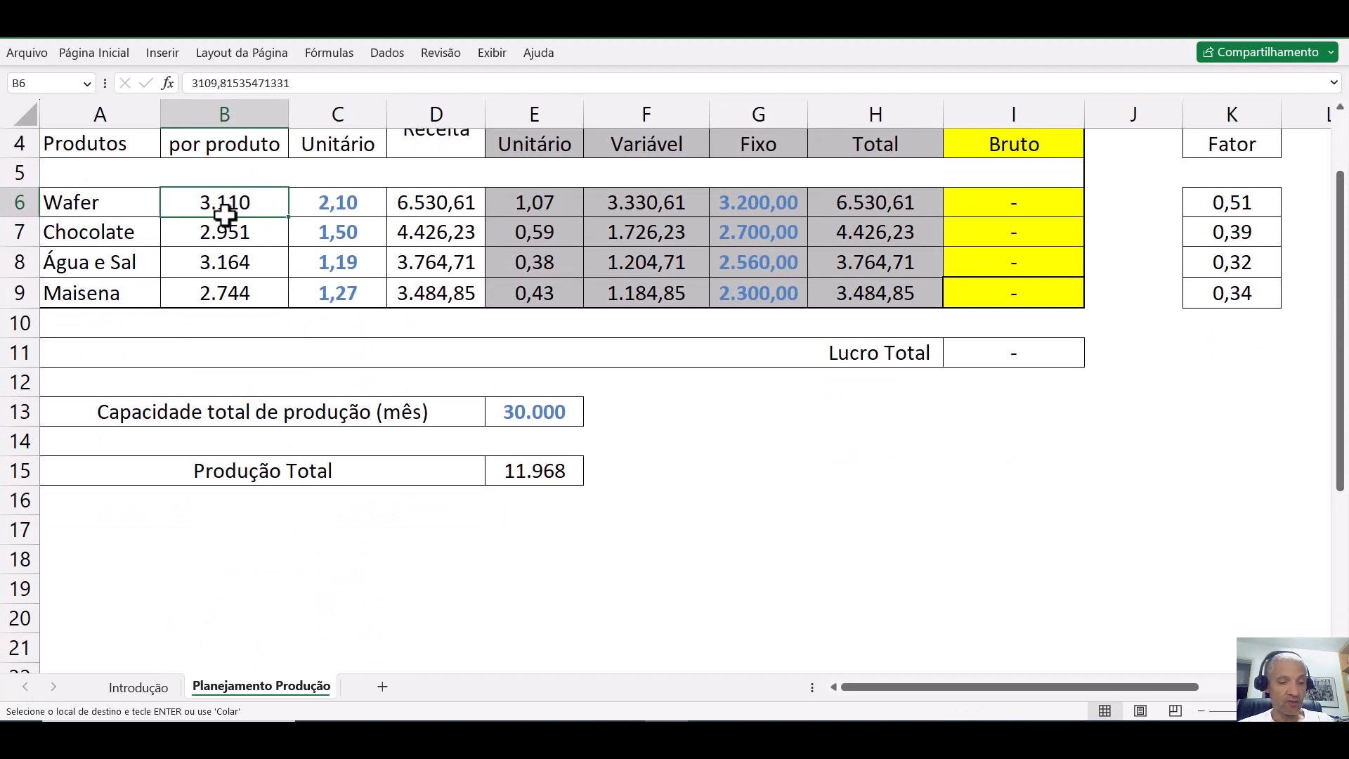
key(ctrl+v)
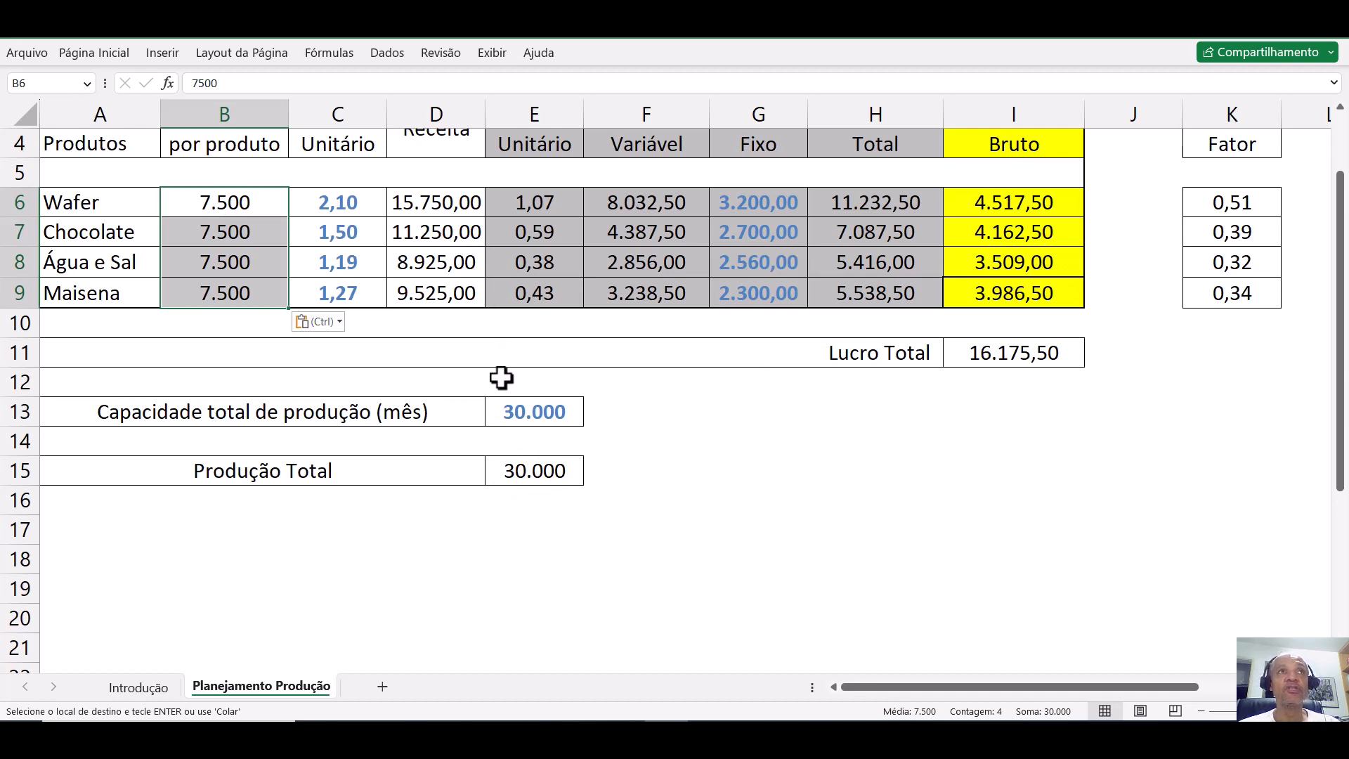
Add a scenario named Cenário 03 in the Scenario Manager, with B6:B9 as its variable cells
scroll(113, 197, up, 1)
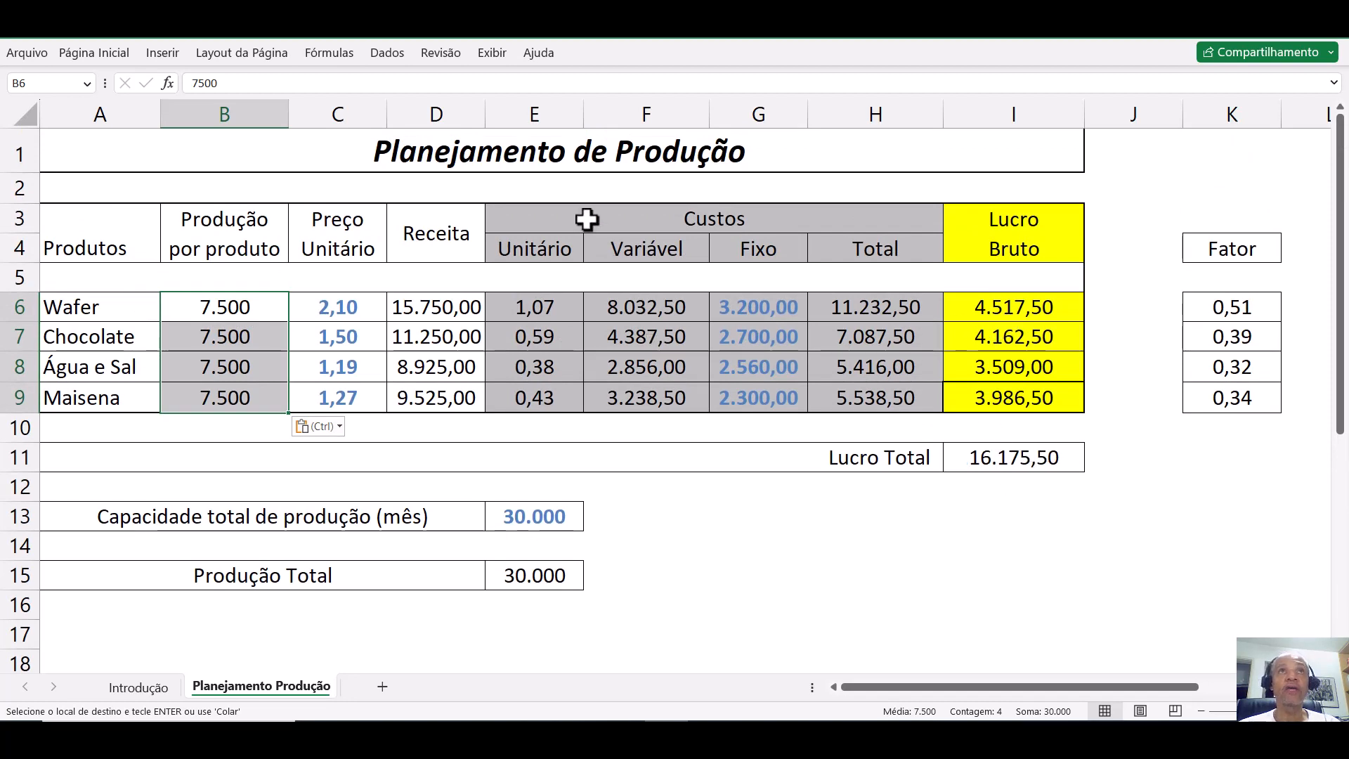
click(388, 54)
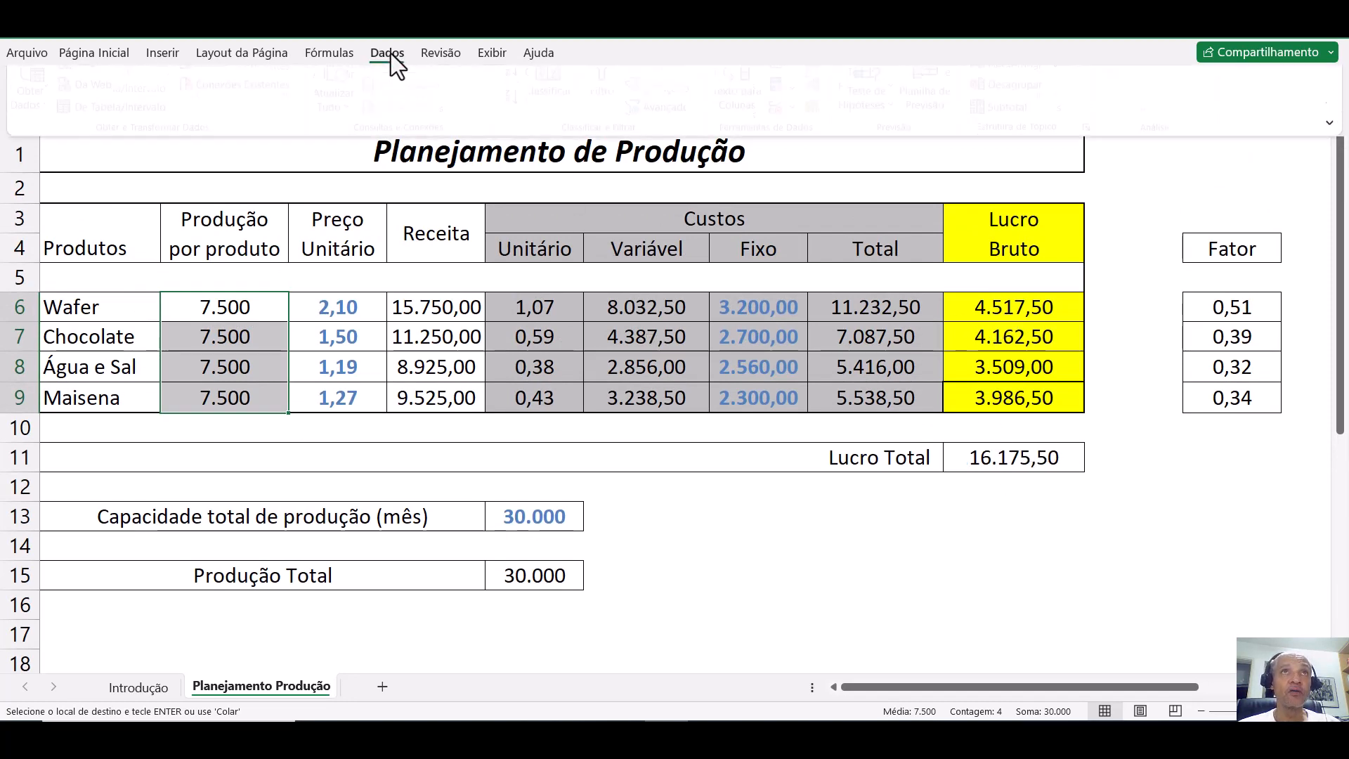
click(891, 128)
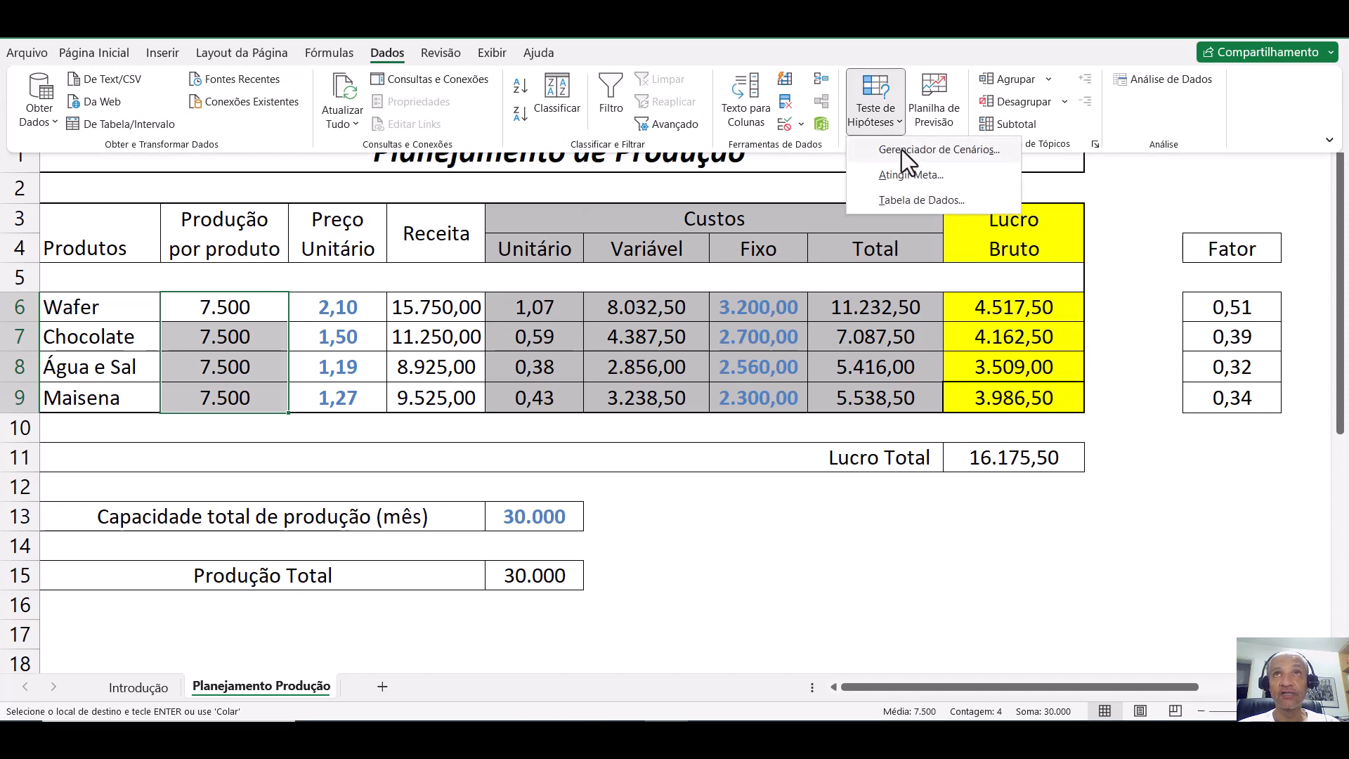
click(901, 150)
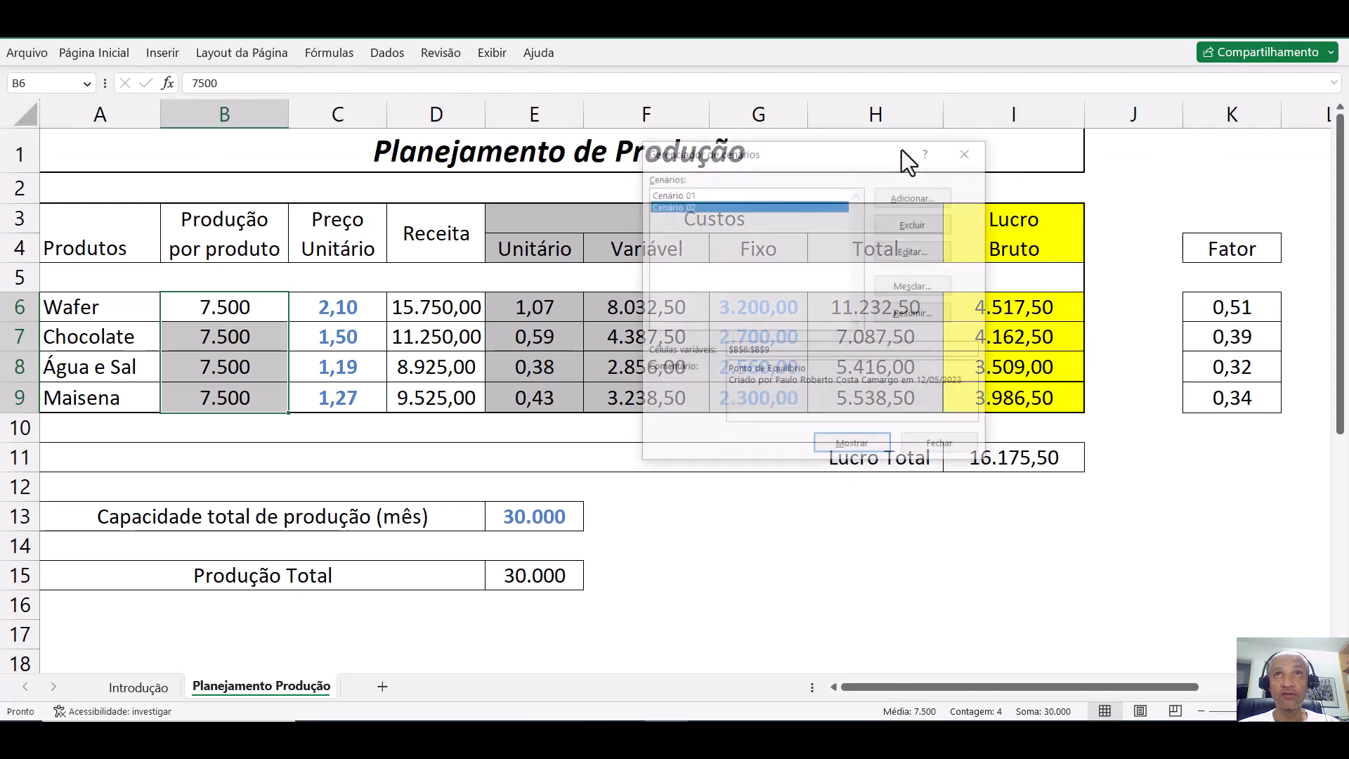
click(922, 192)
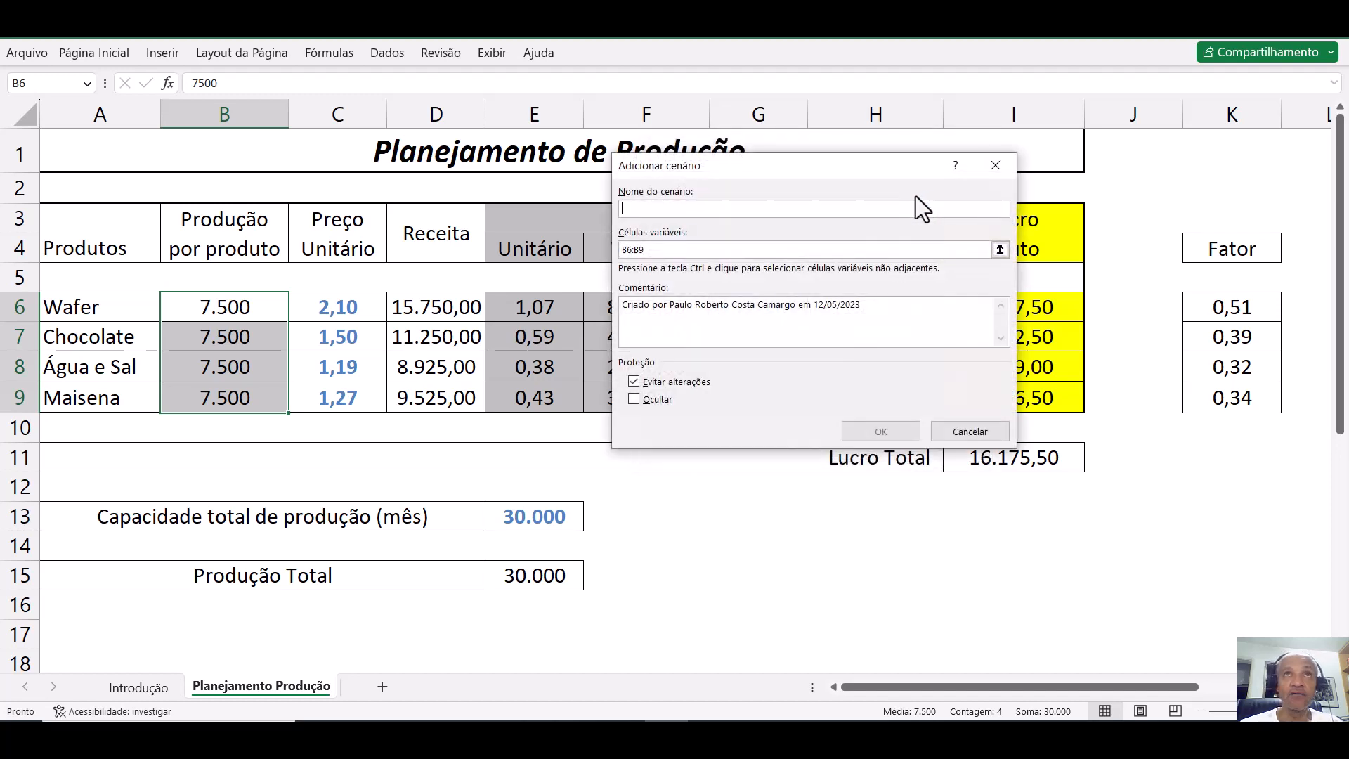
text(Cen)
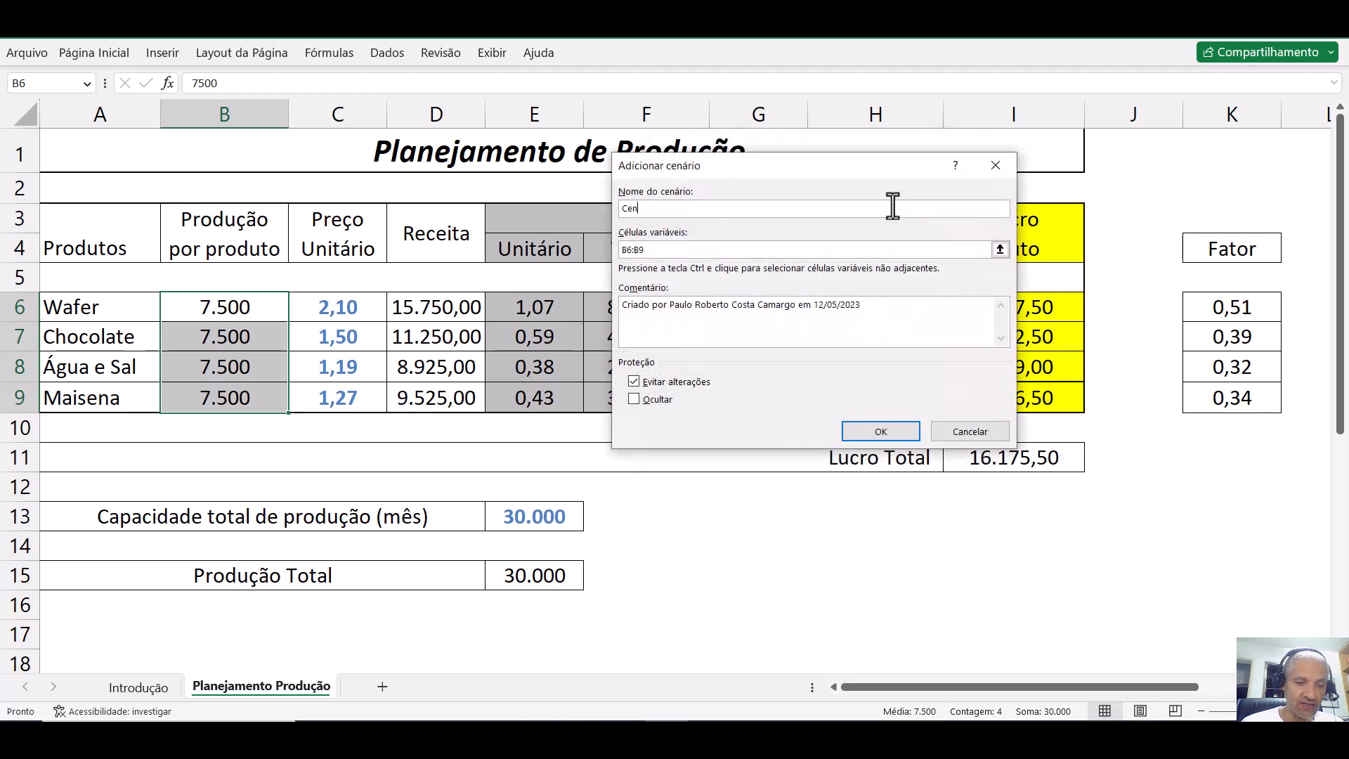
text(ário 03)
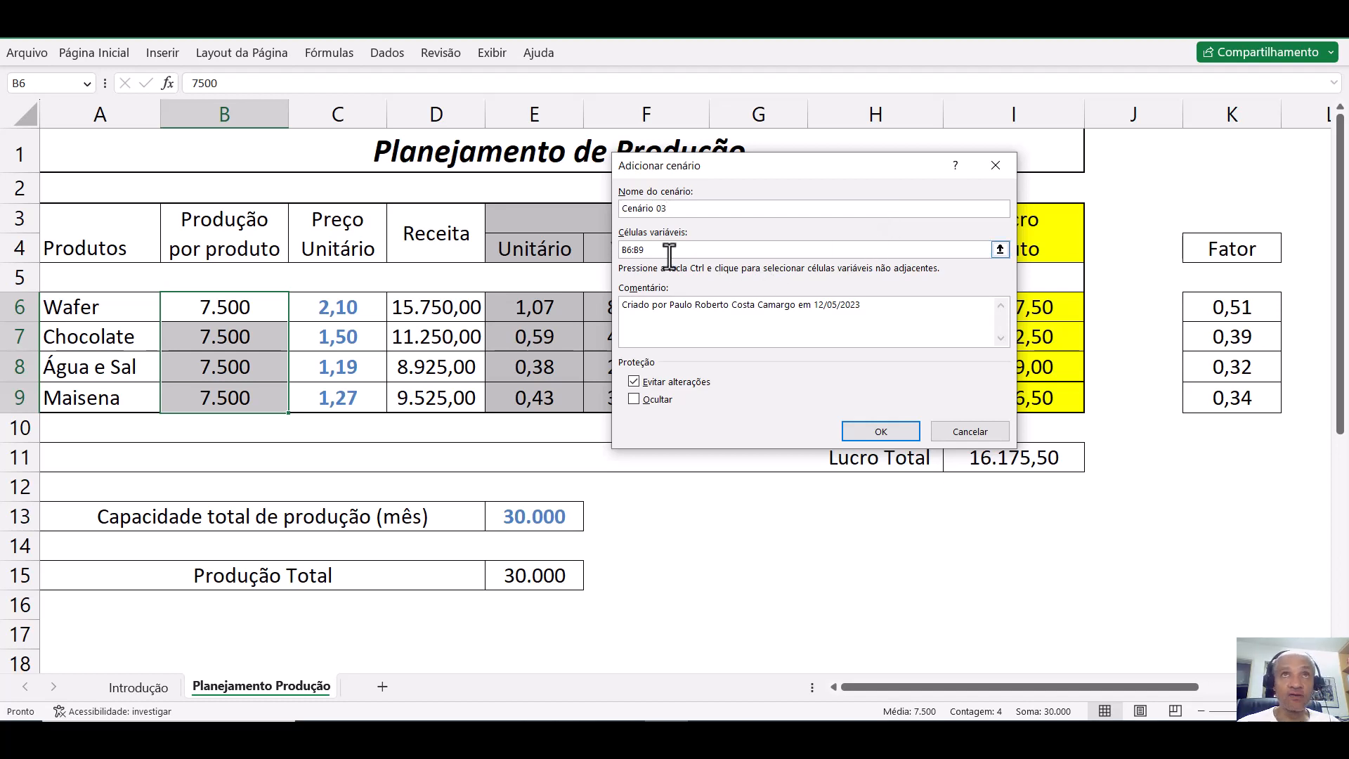
Enter "Produção máxima" on a new line above the creation note in the Cenário 03 comment and accept 7500 for all four variable cells
click(625, 305)
key(Return)
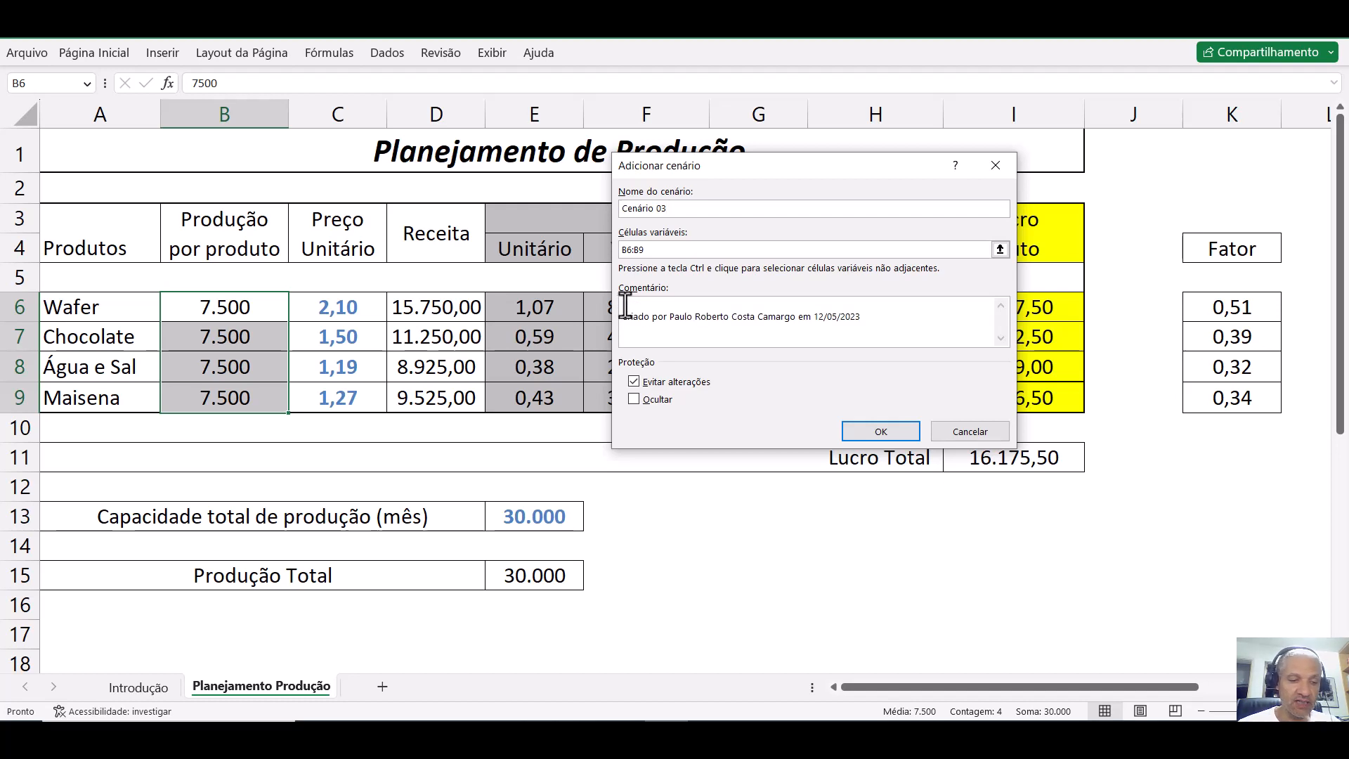
text(Produ)
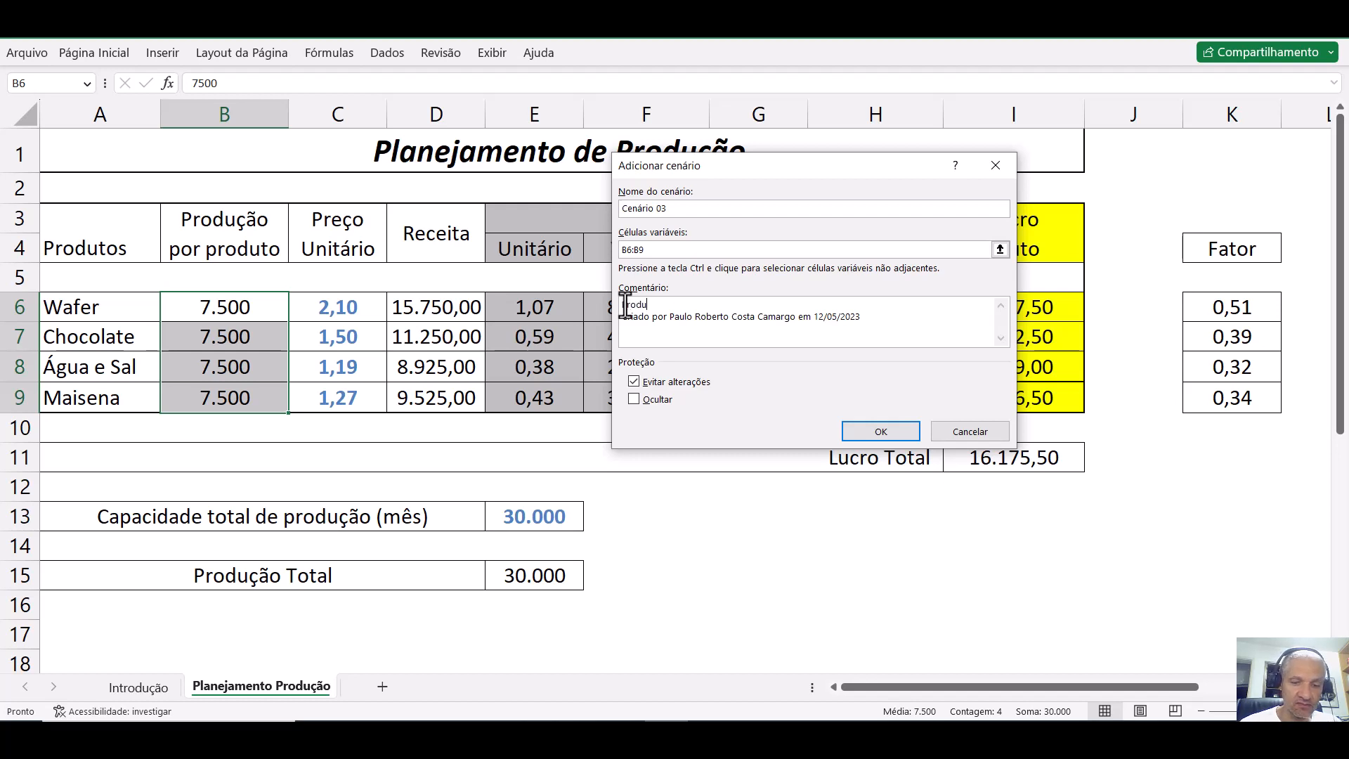
text(ção m)
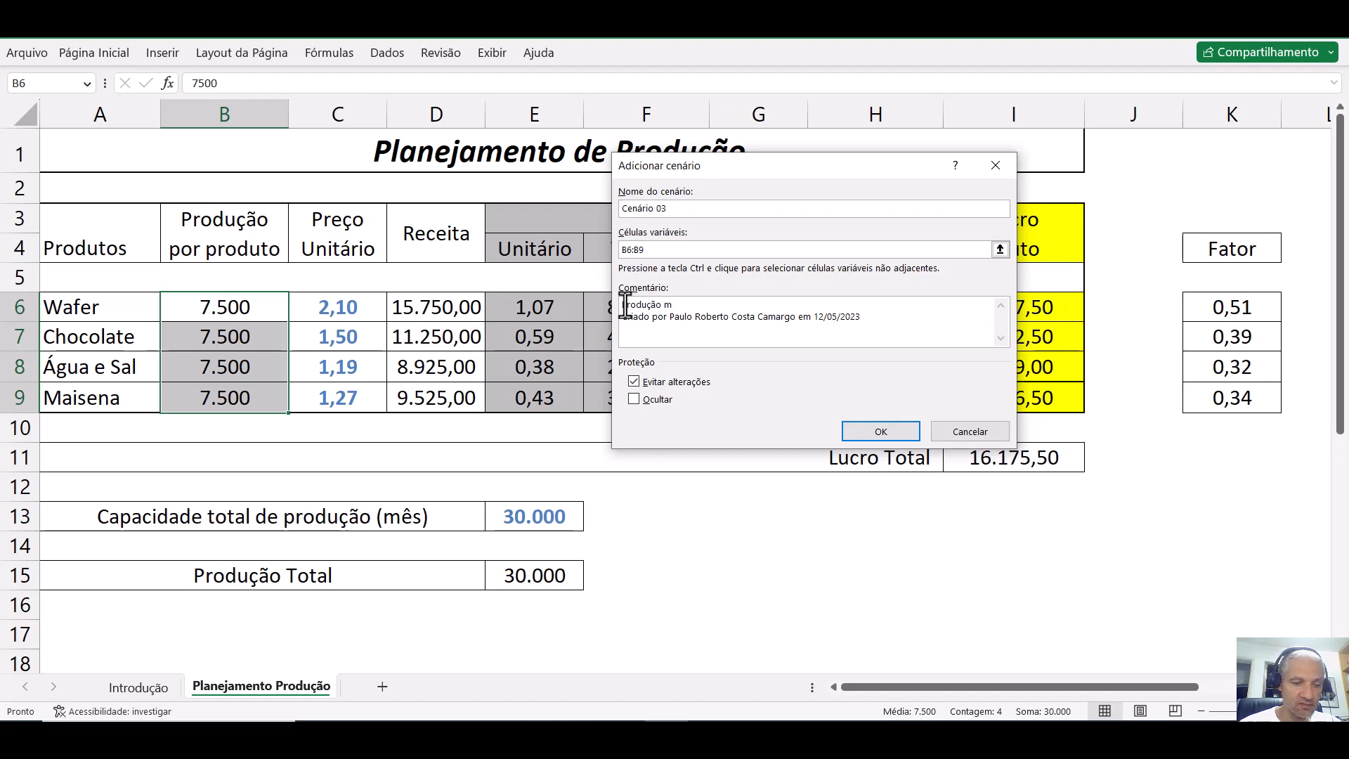
text(áxima)
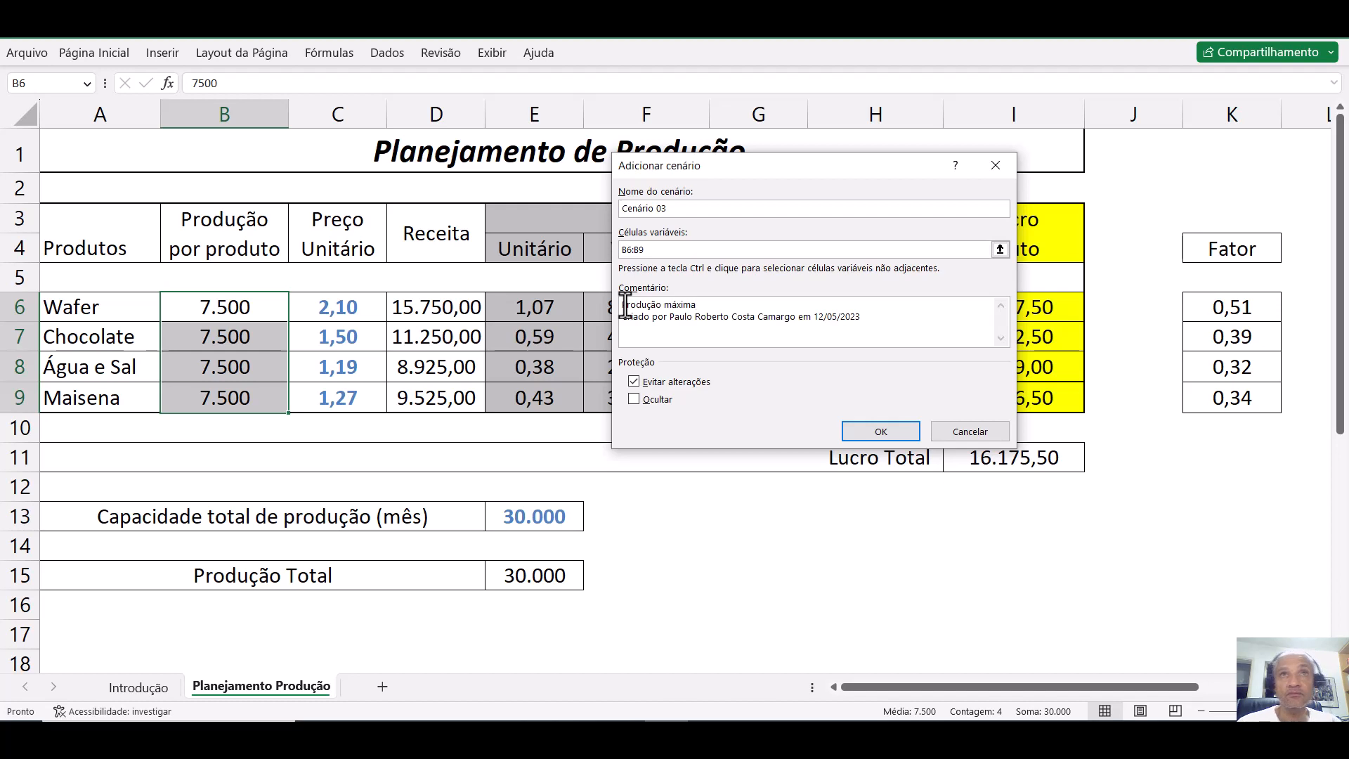
click(882, 431)
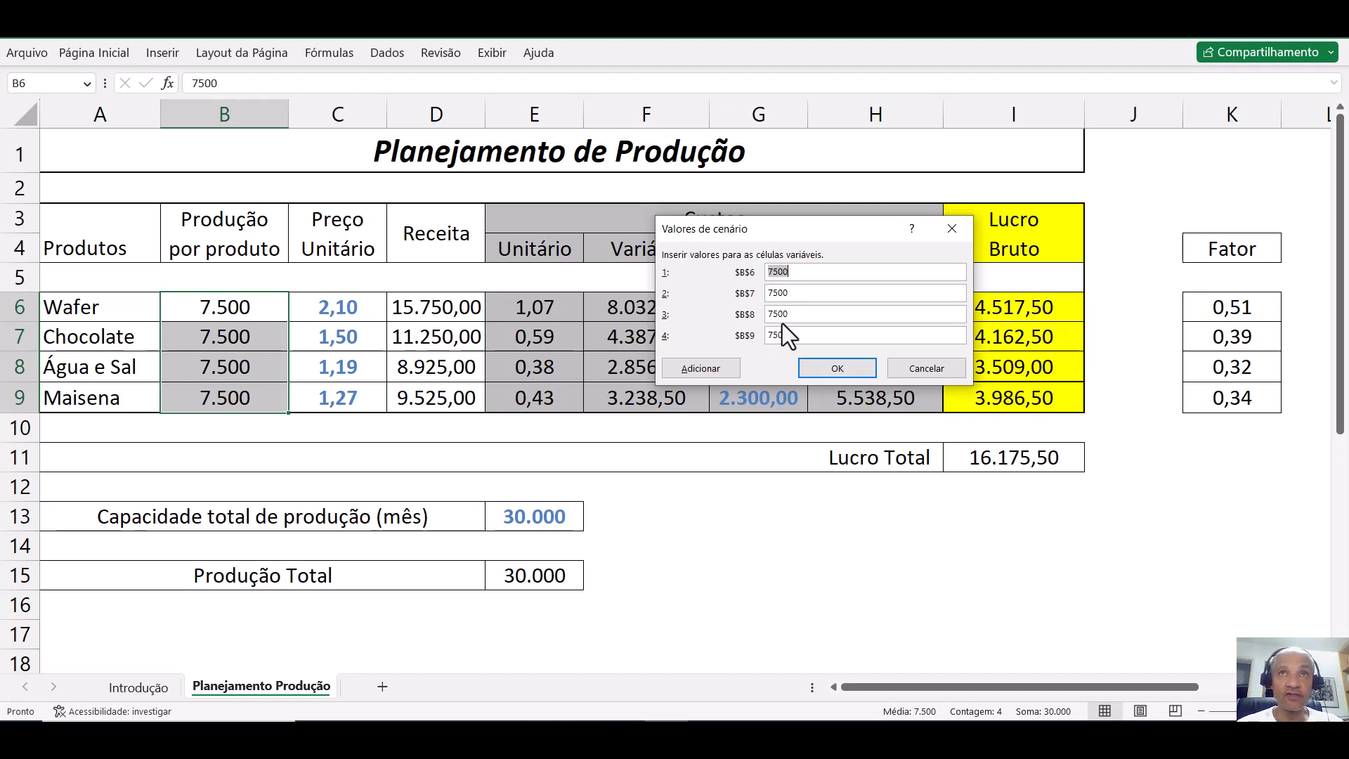
click(837, 374)
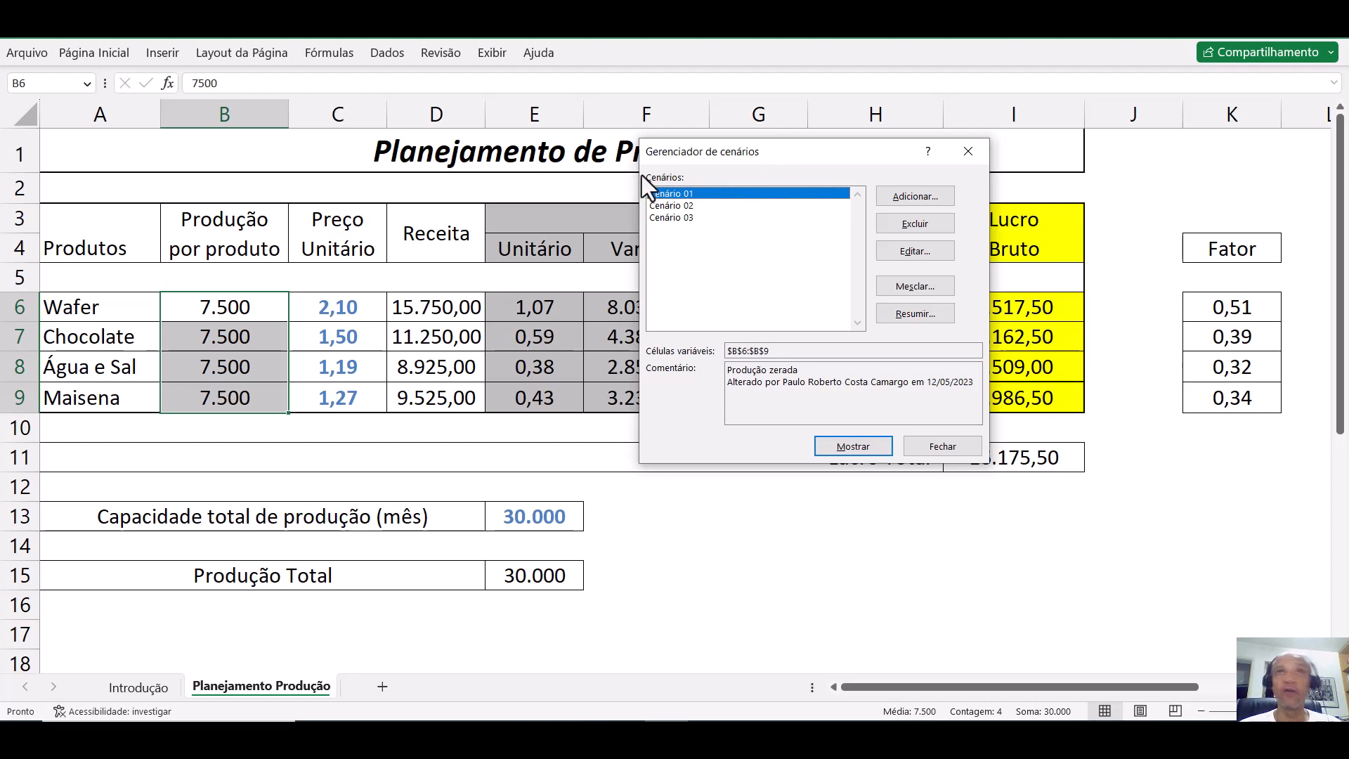
Show Cenário 01, Cenário 02 and Cenário 03 in turn on the worksheet, then apply Cenário 02 again
click(700, 206)
click(706, 217)
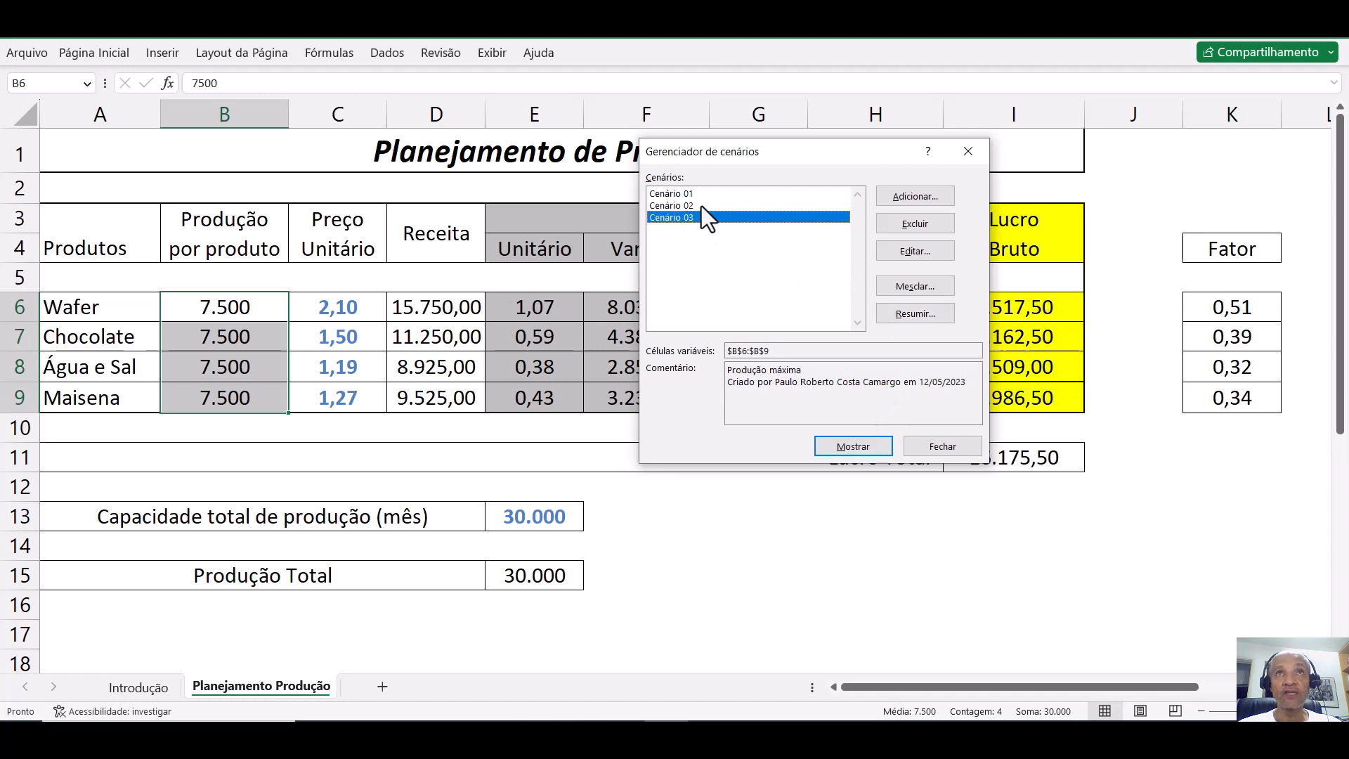
click(701, 194)
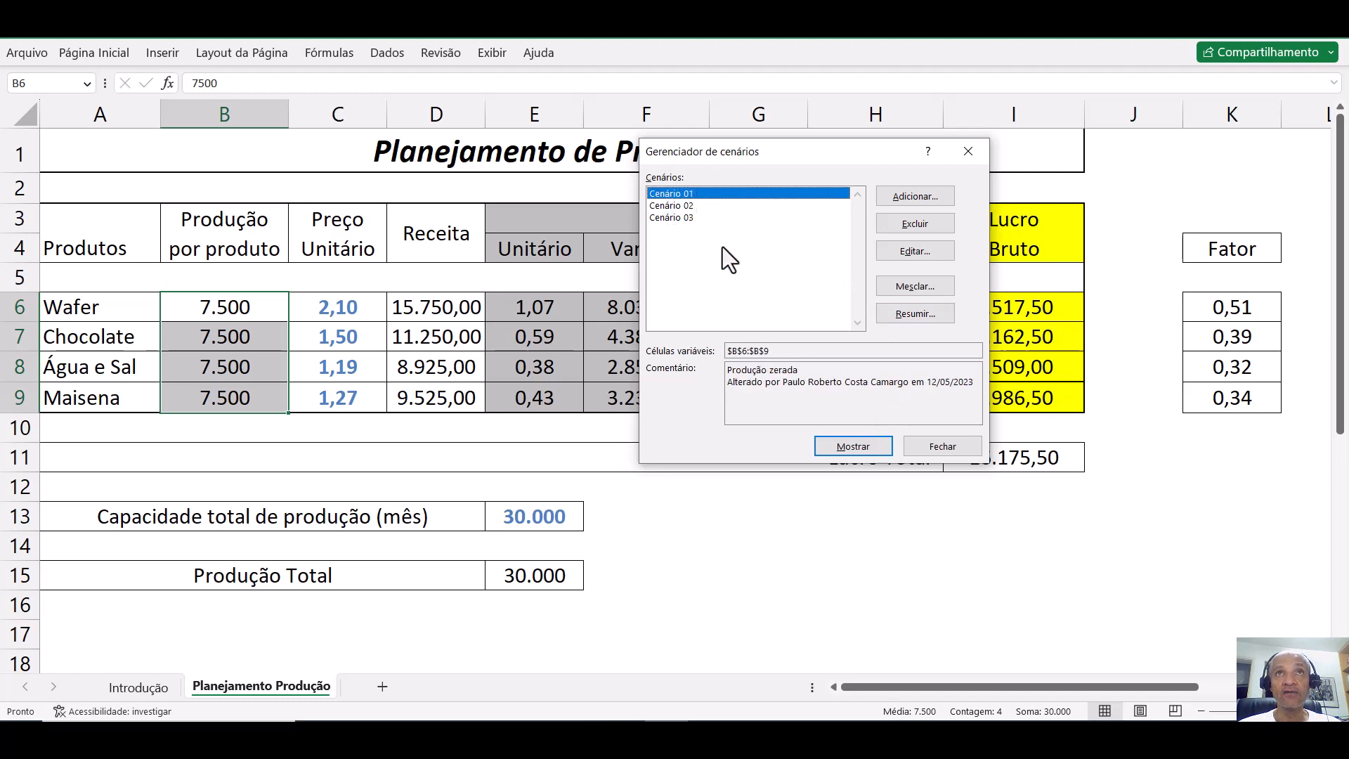
click(831, 446)
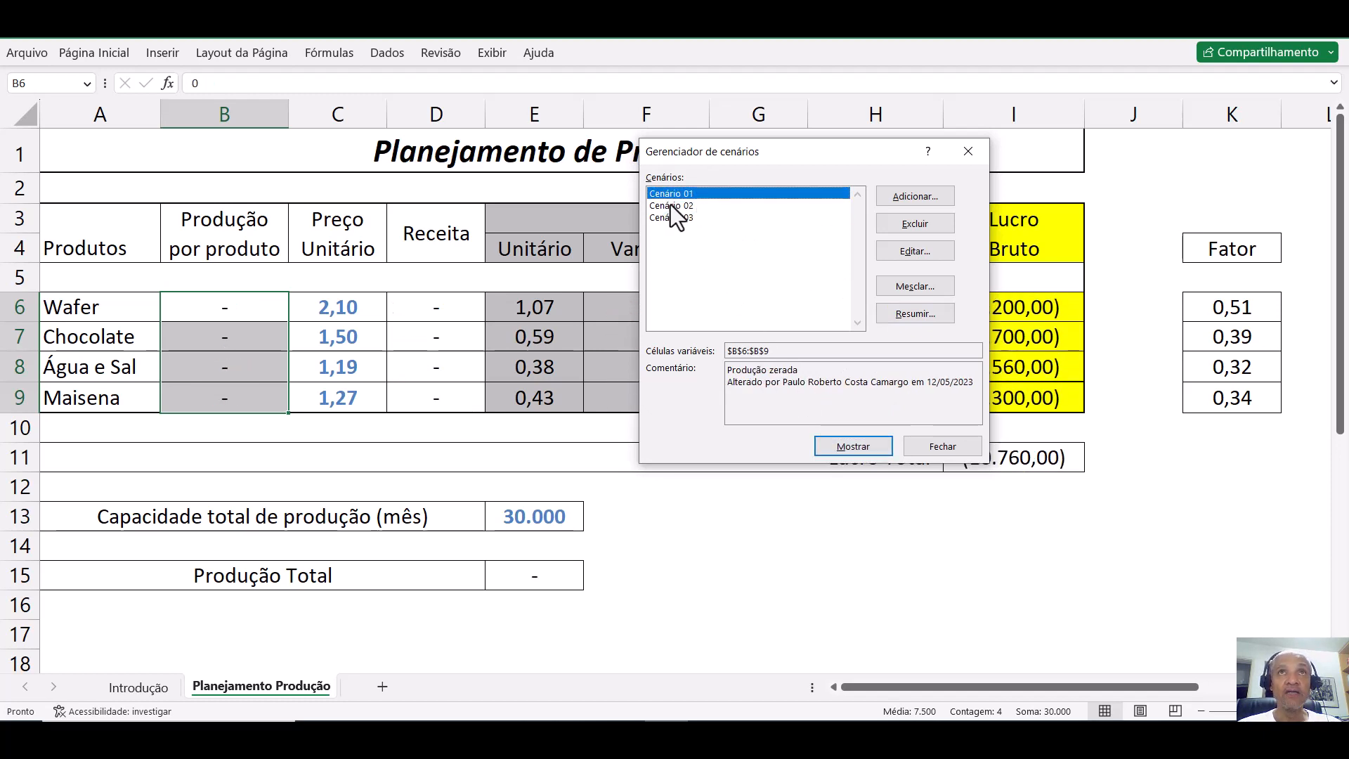
click(671, 205)
click(859, 448)
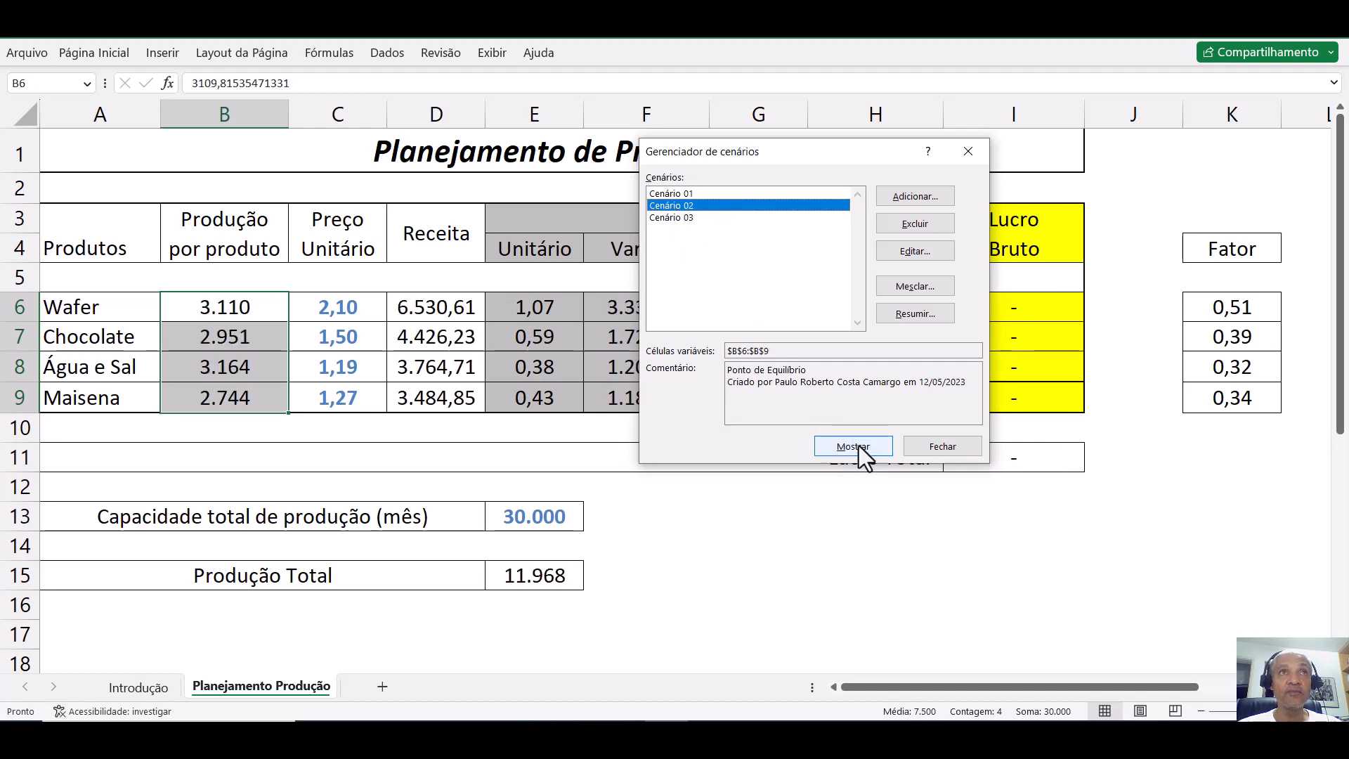
click(699, 217)
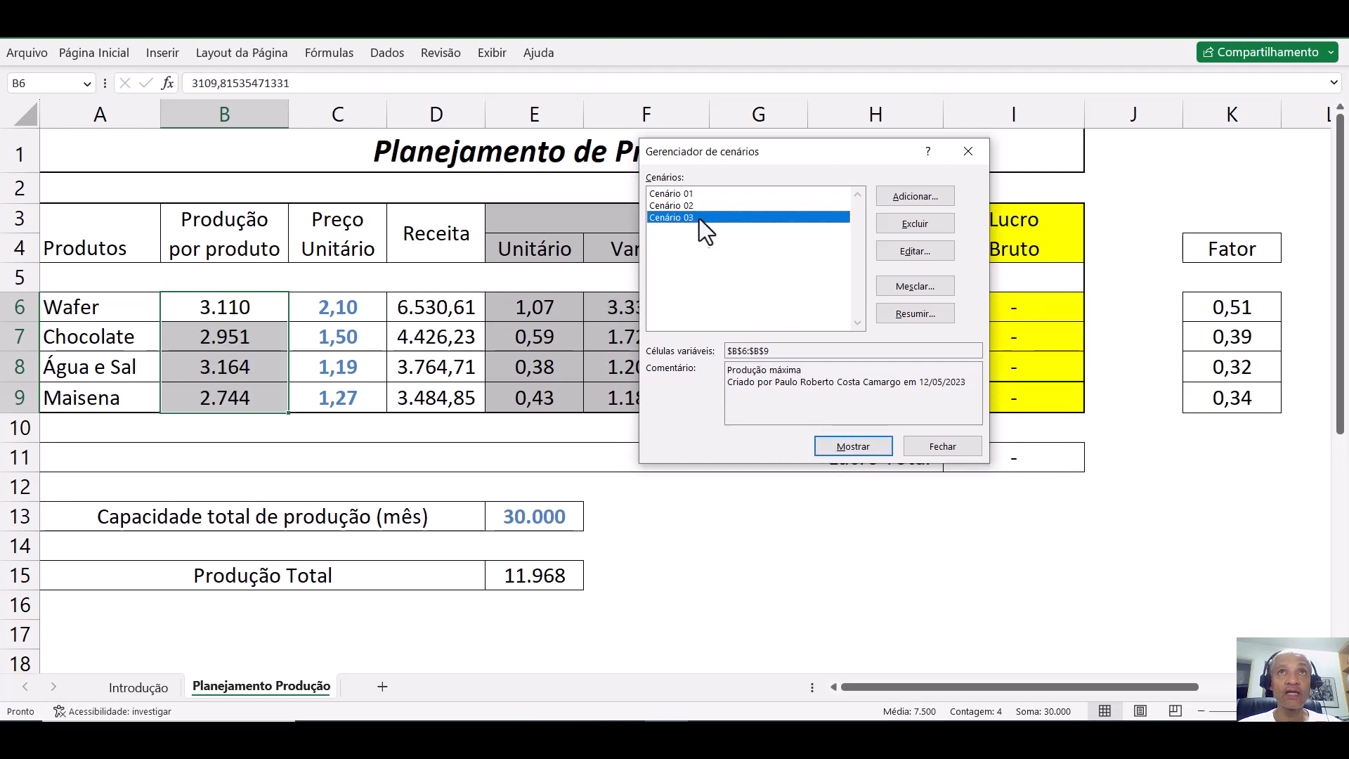
click(833, 443)
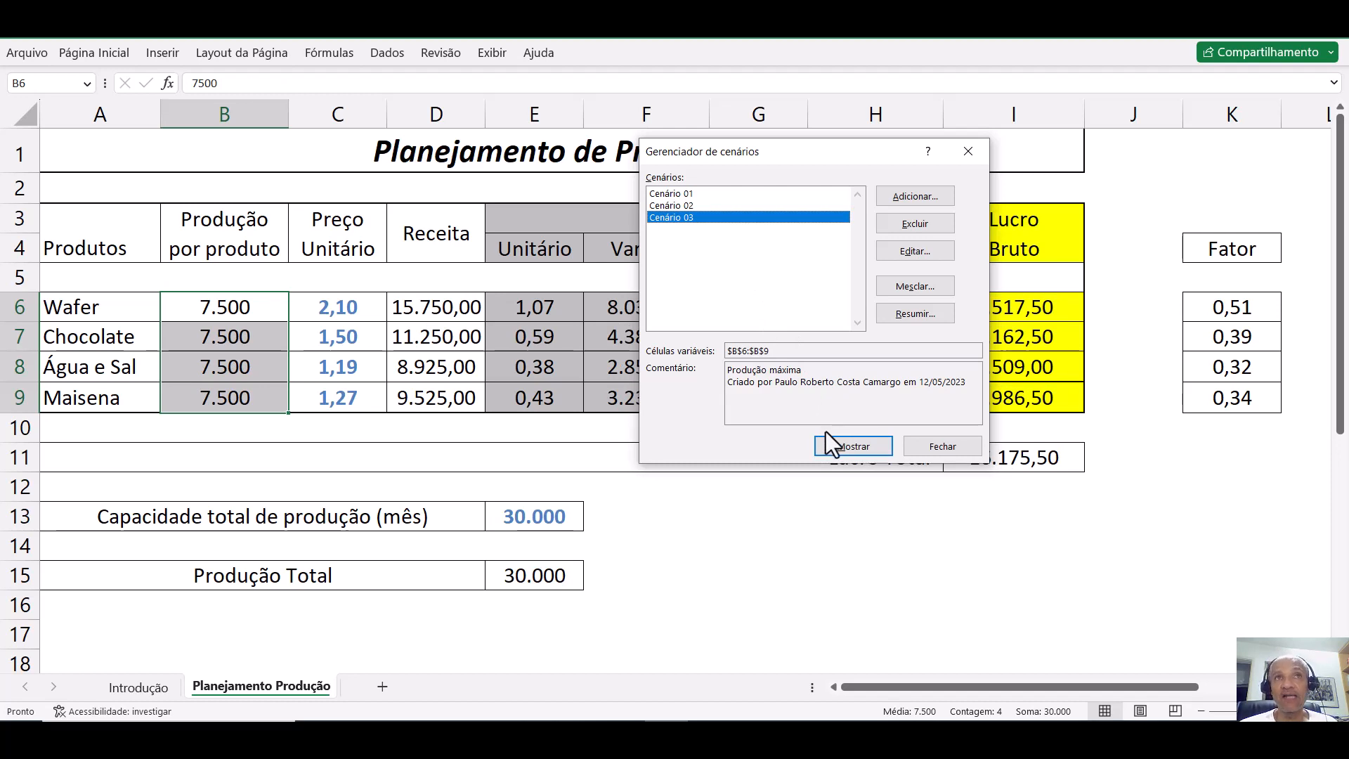
click(678, 205)
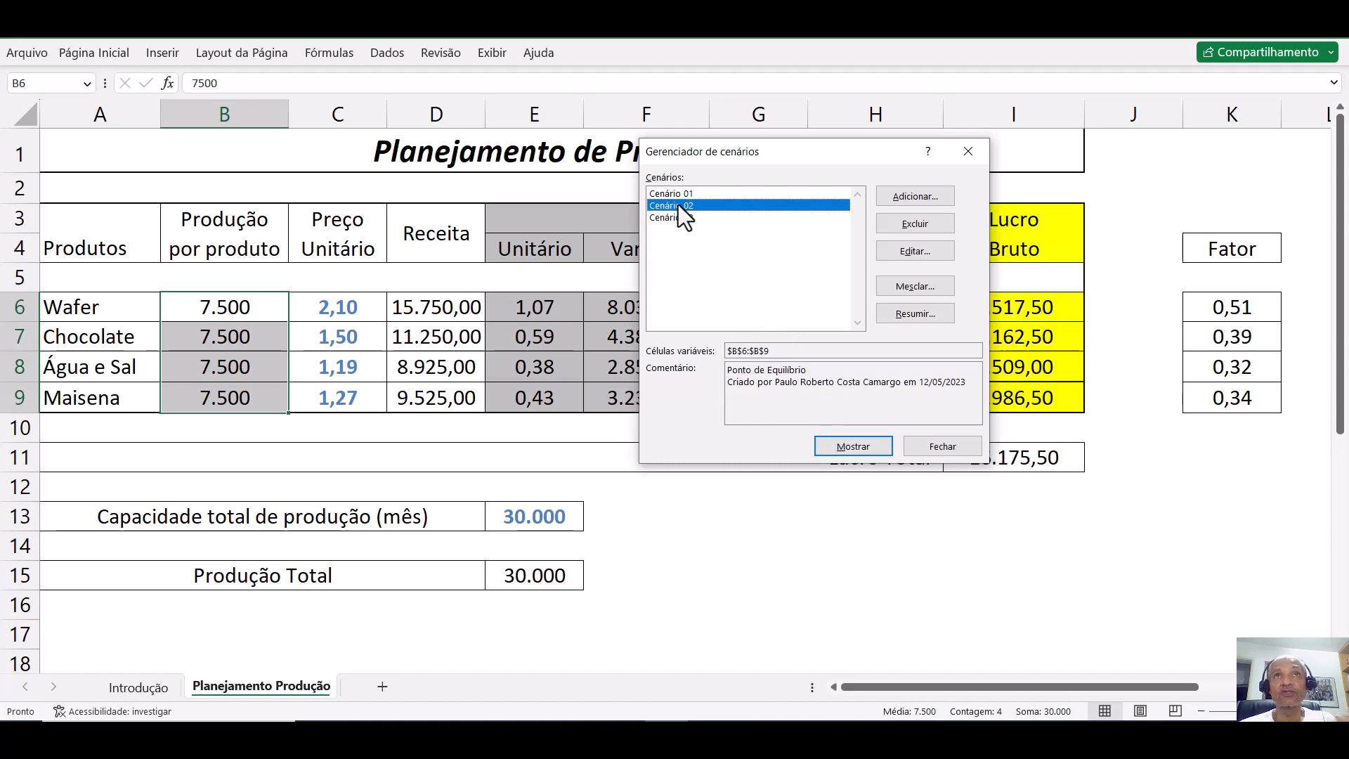
click(875, 454)
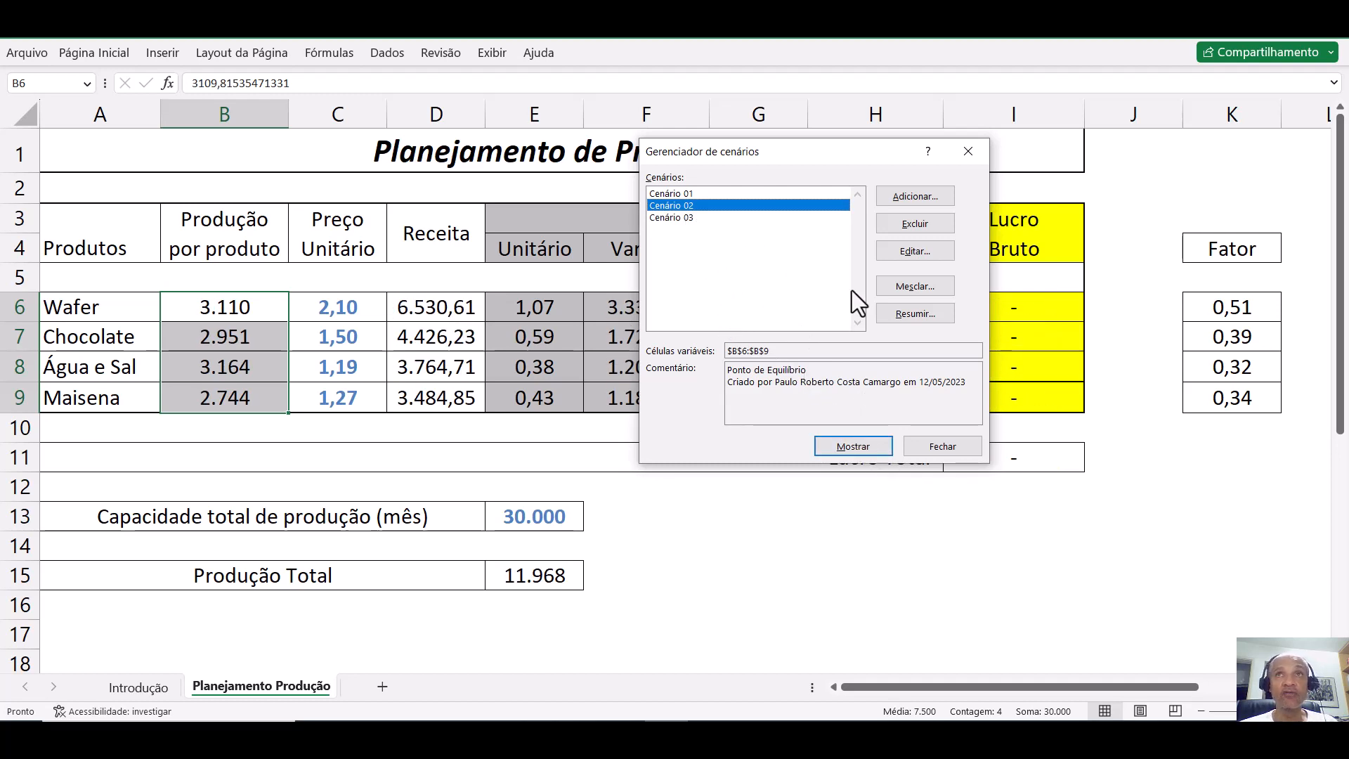
Generate a scenario summary report (Resumo do cenário) with the Lucro Total cell I11 as the result cell
click(913, 314)
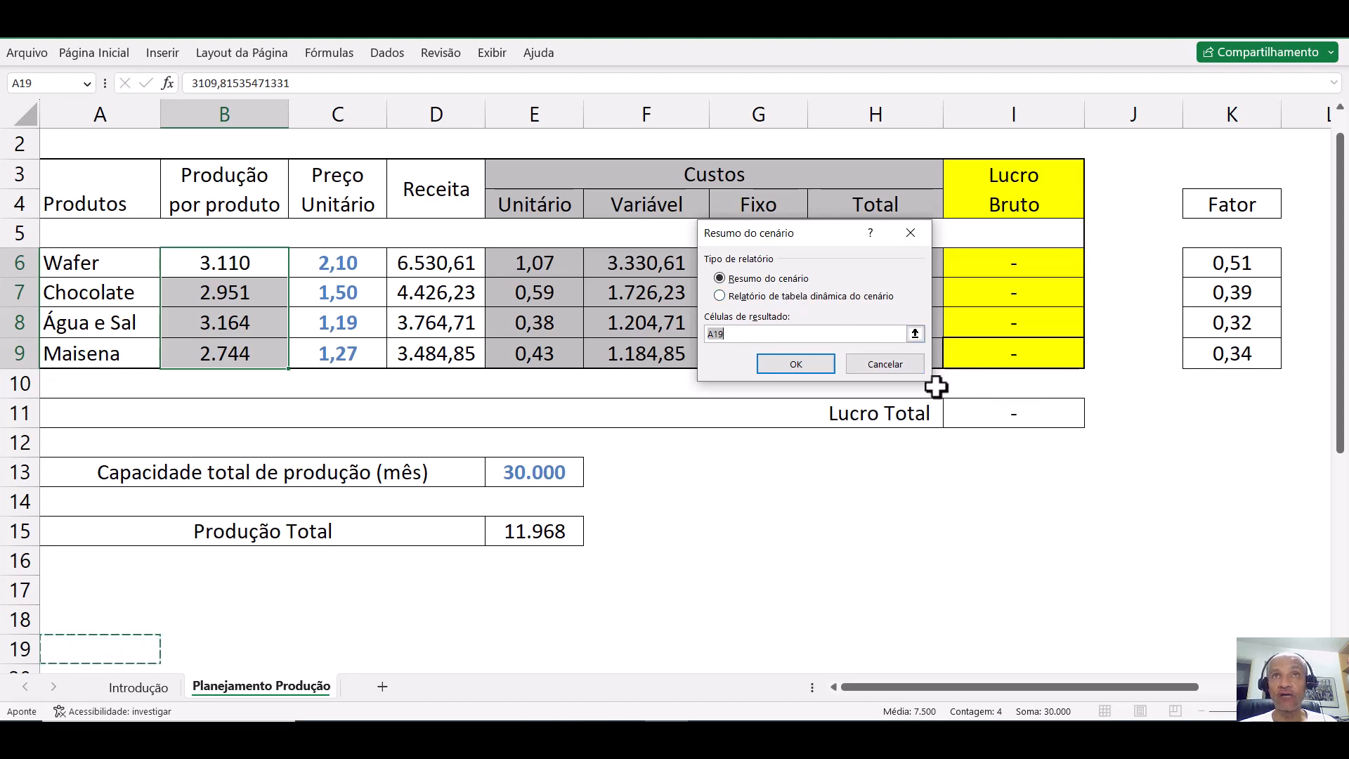
click(1042, 411)
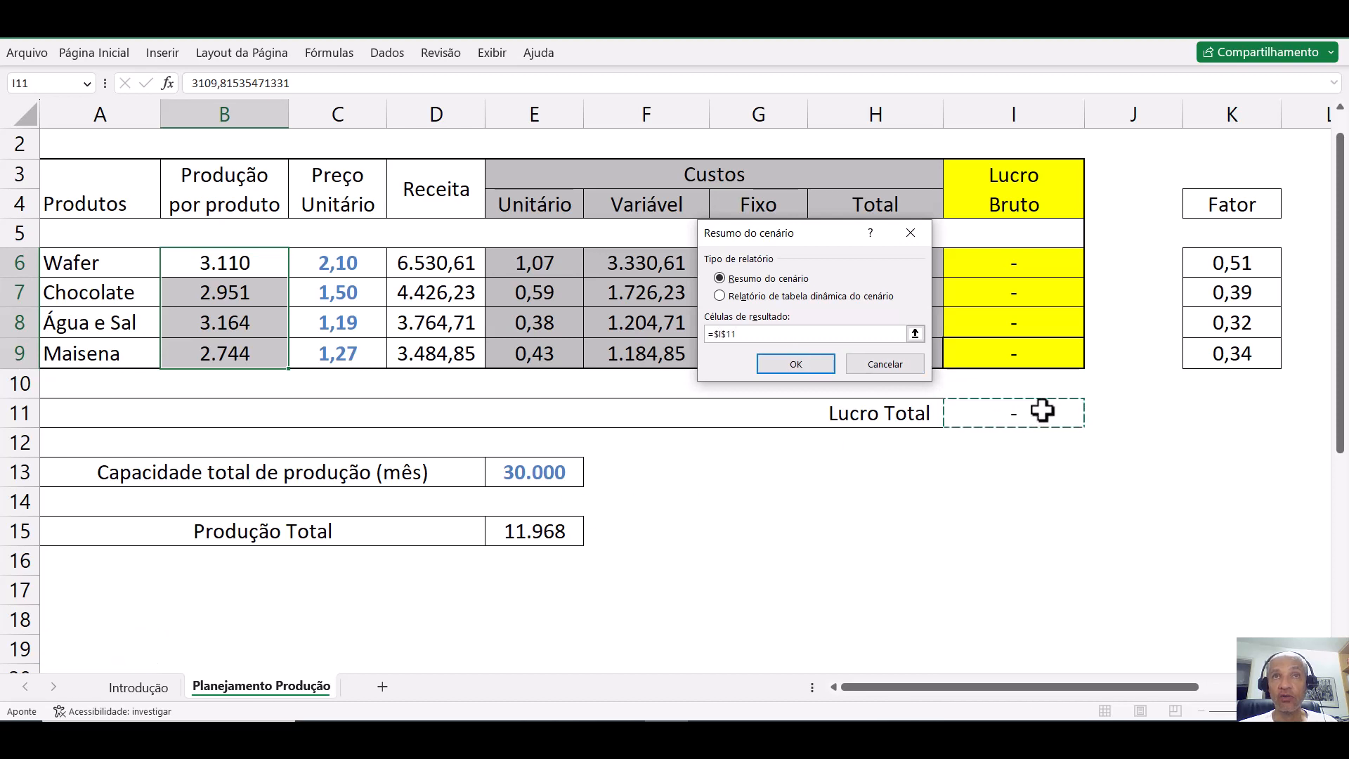
click(819, 365)
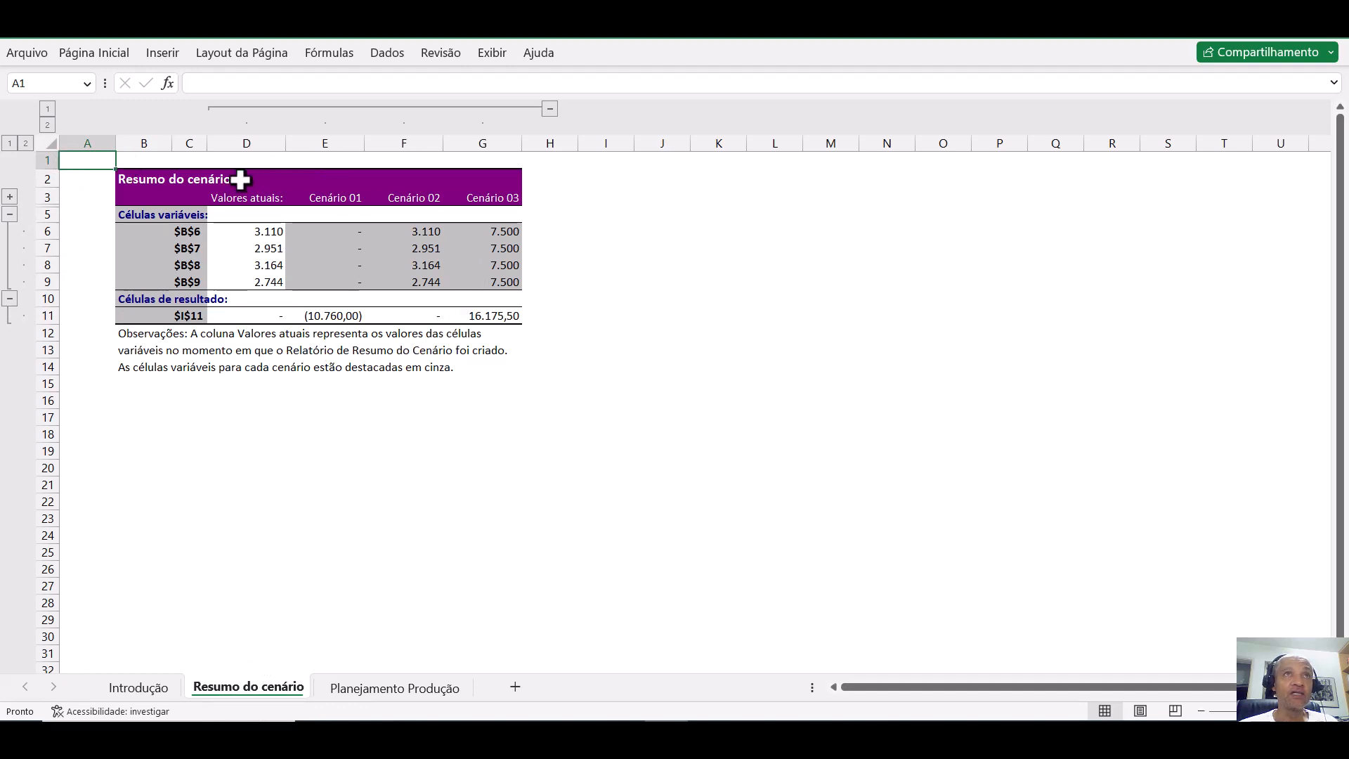
Expand the collapsed comments row beneath the scenario names in the summary report and examine the Cenário 02 quantities
click(320, 193)
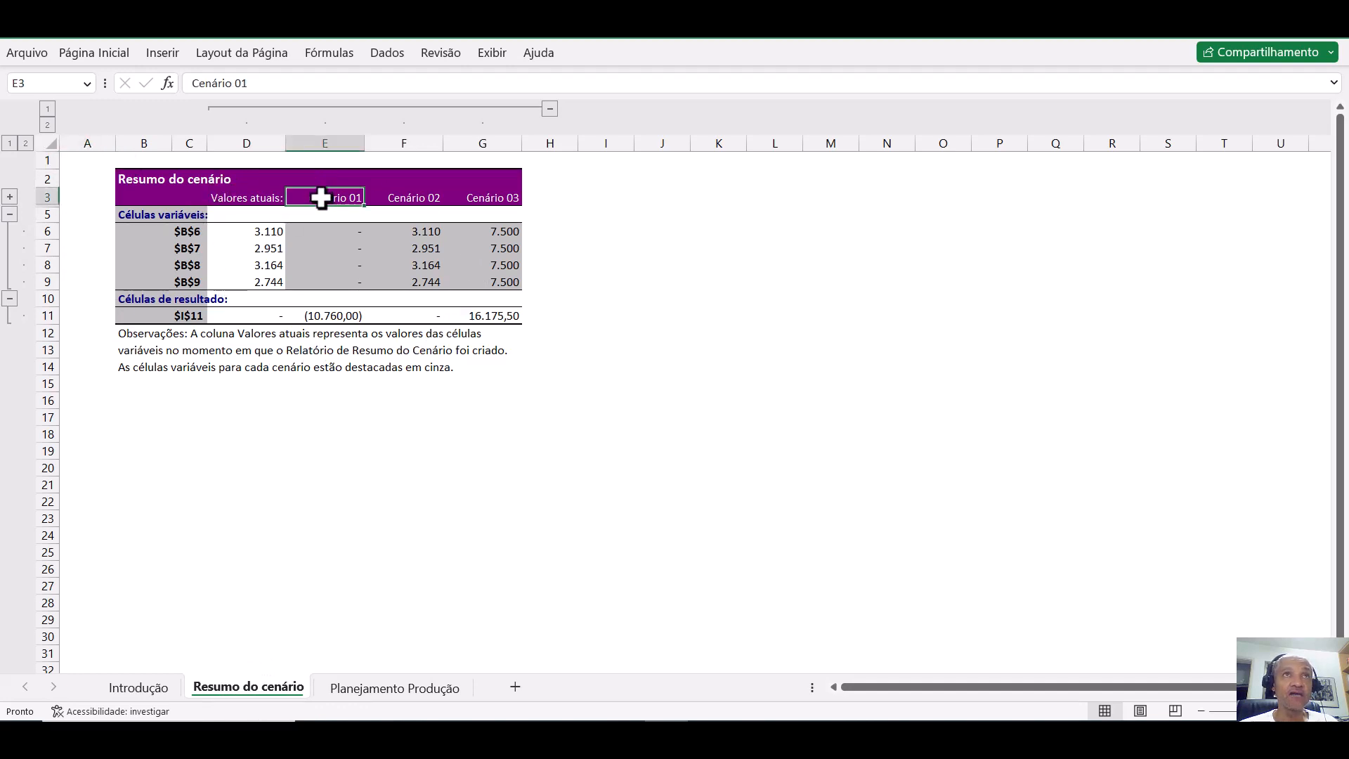
click(421, 196)
click(492, 197)
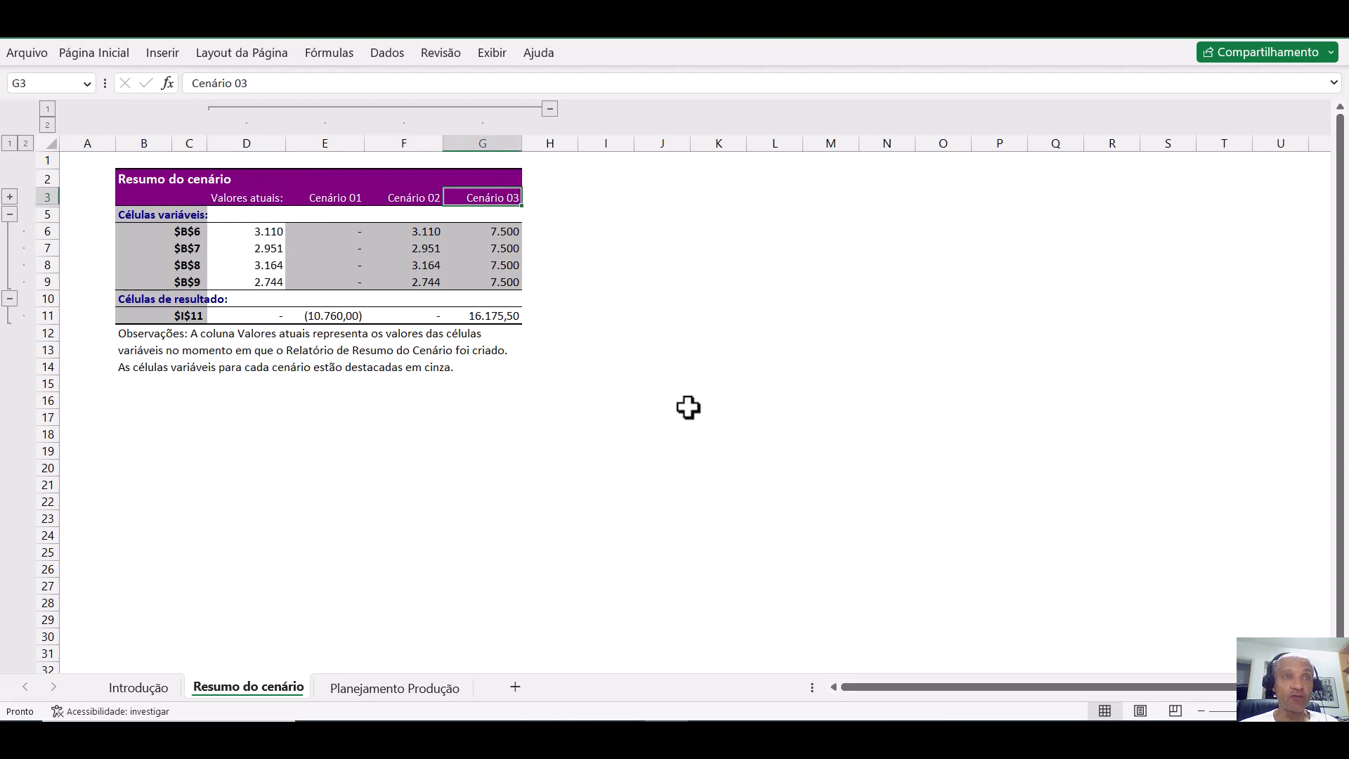
scroll(686, 412, up, 2)
scroll(687, 413, up, 2)
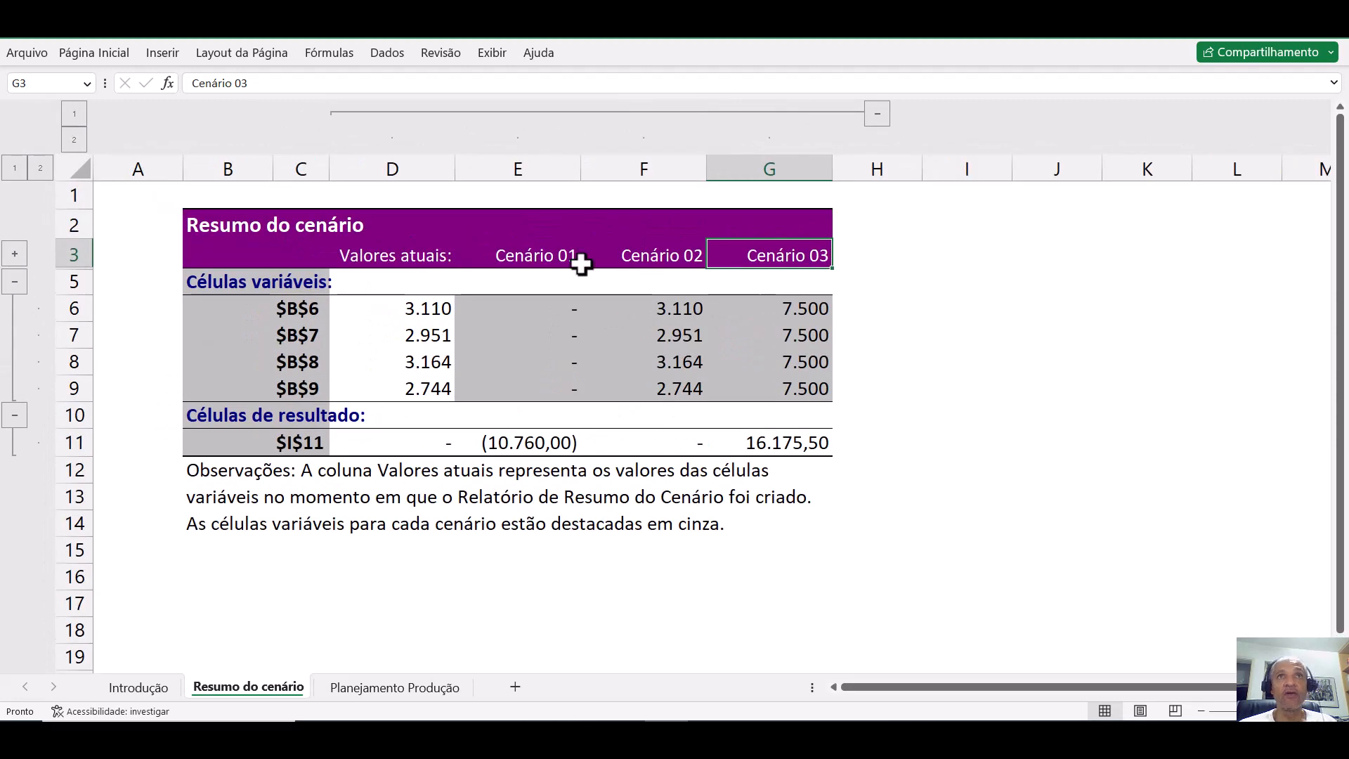
click(16, 255)
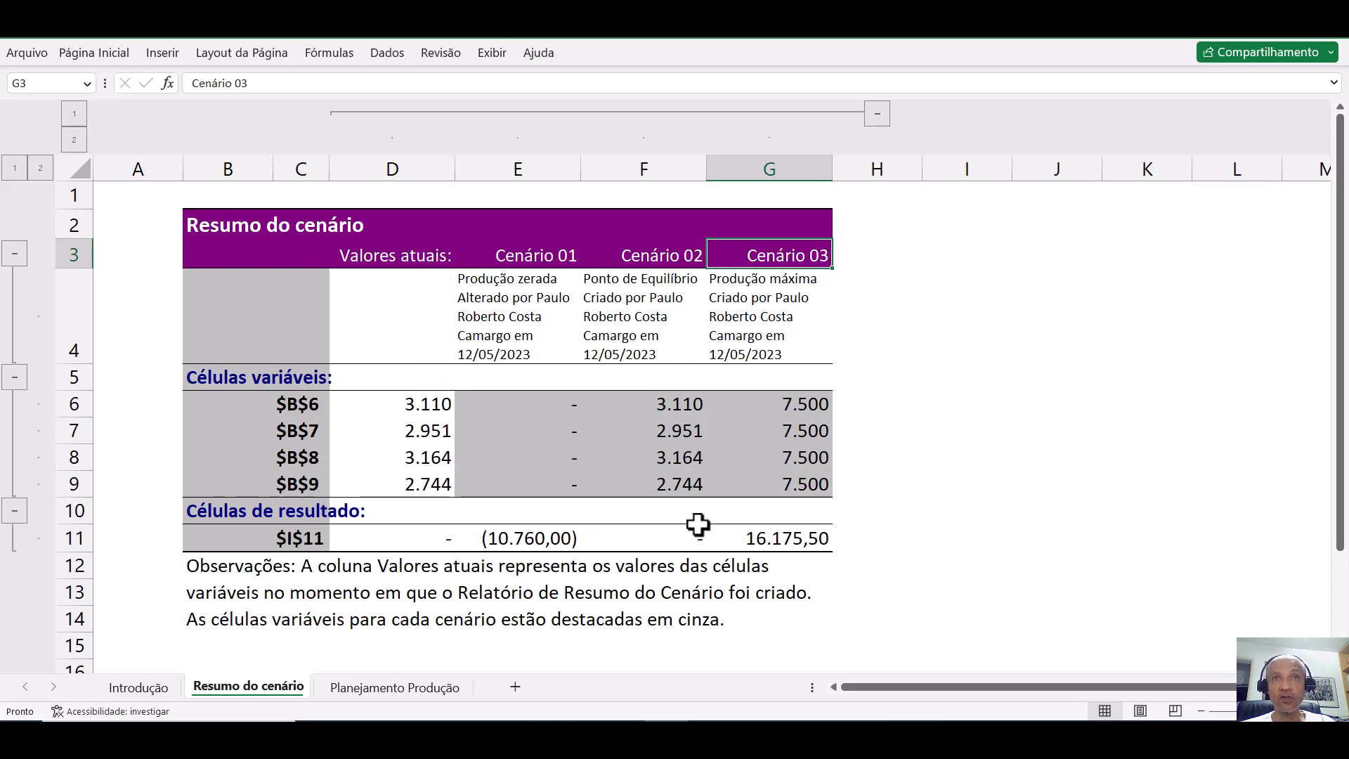
click(1035, 546)
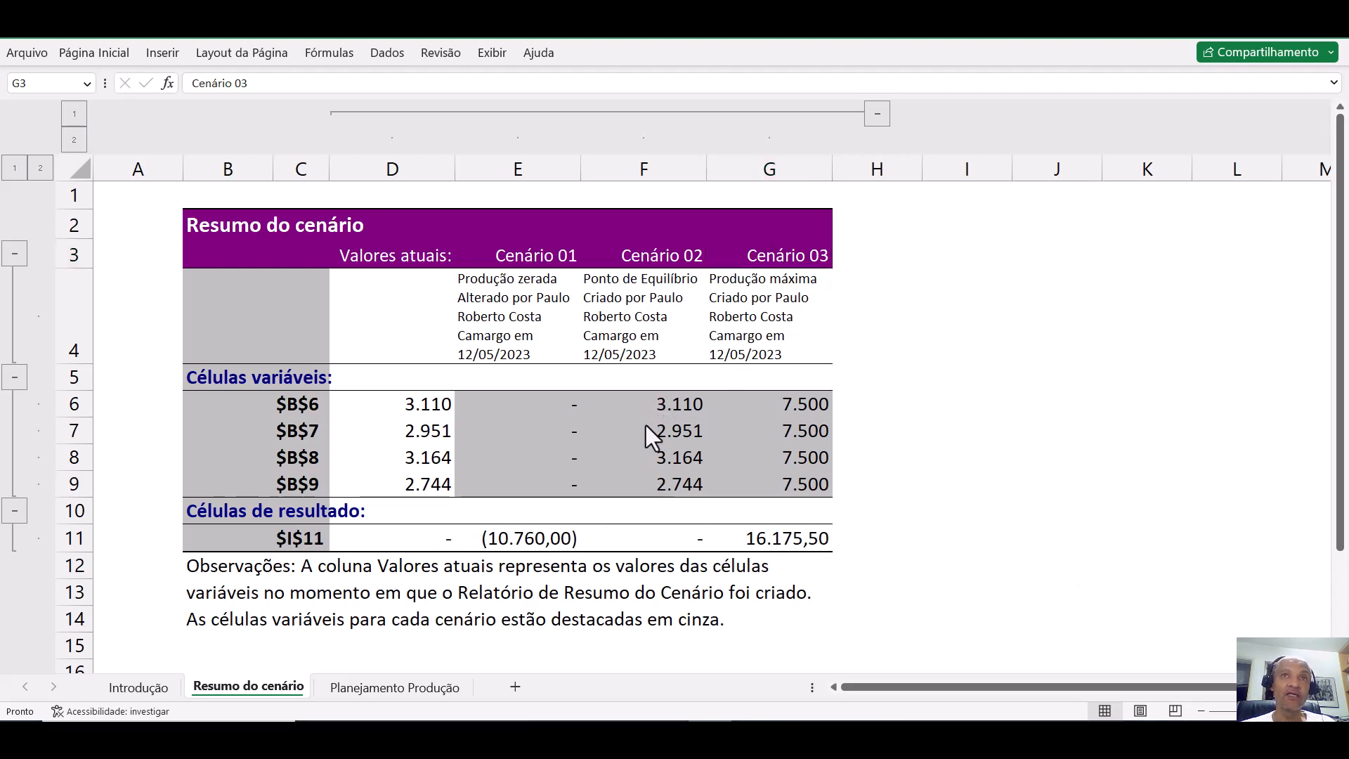
click(643, 400)
click(674, 421)
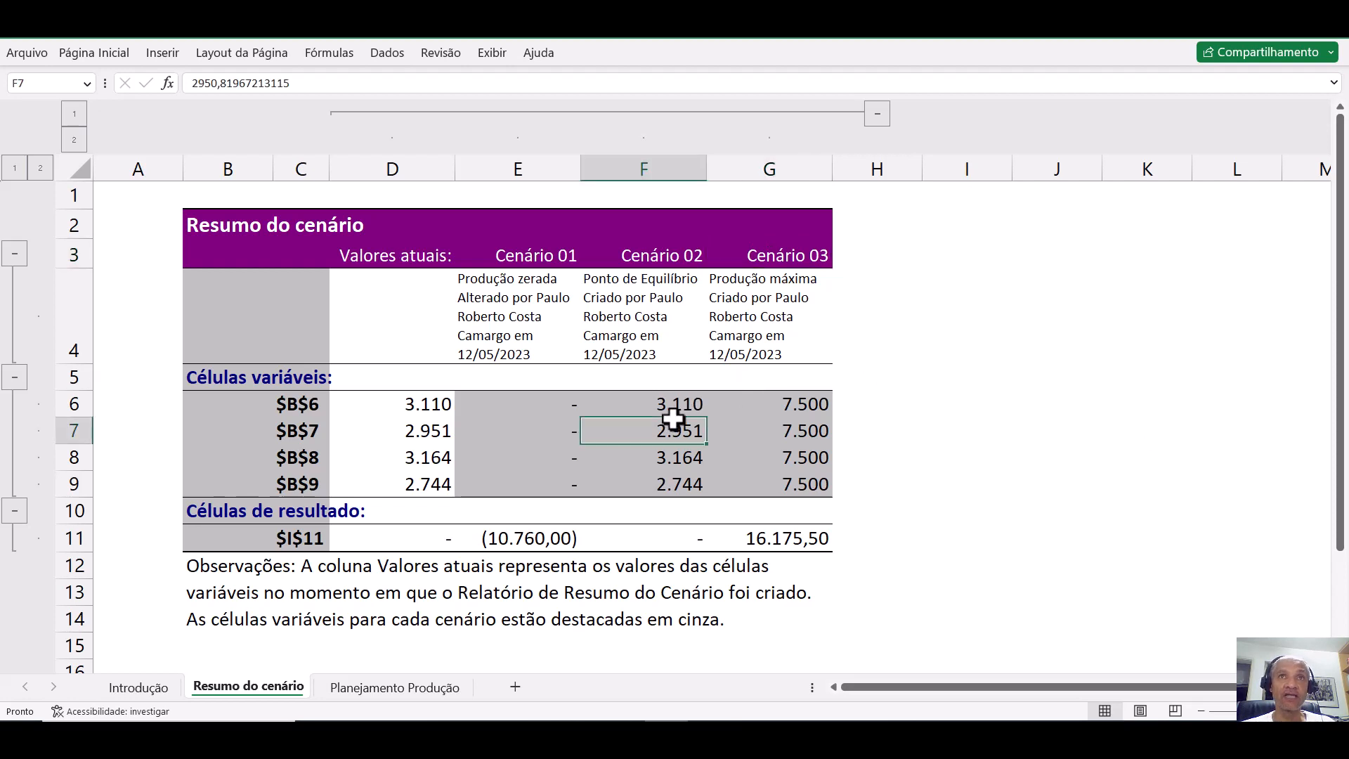
click(676, 409)
click(678, 455)
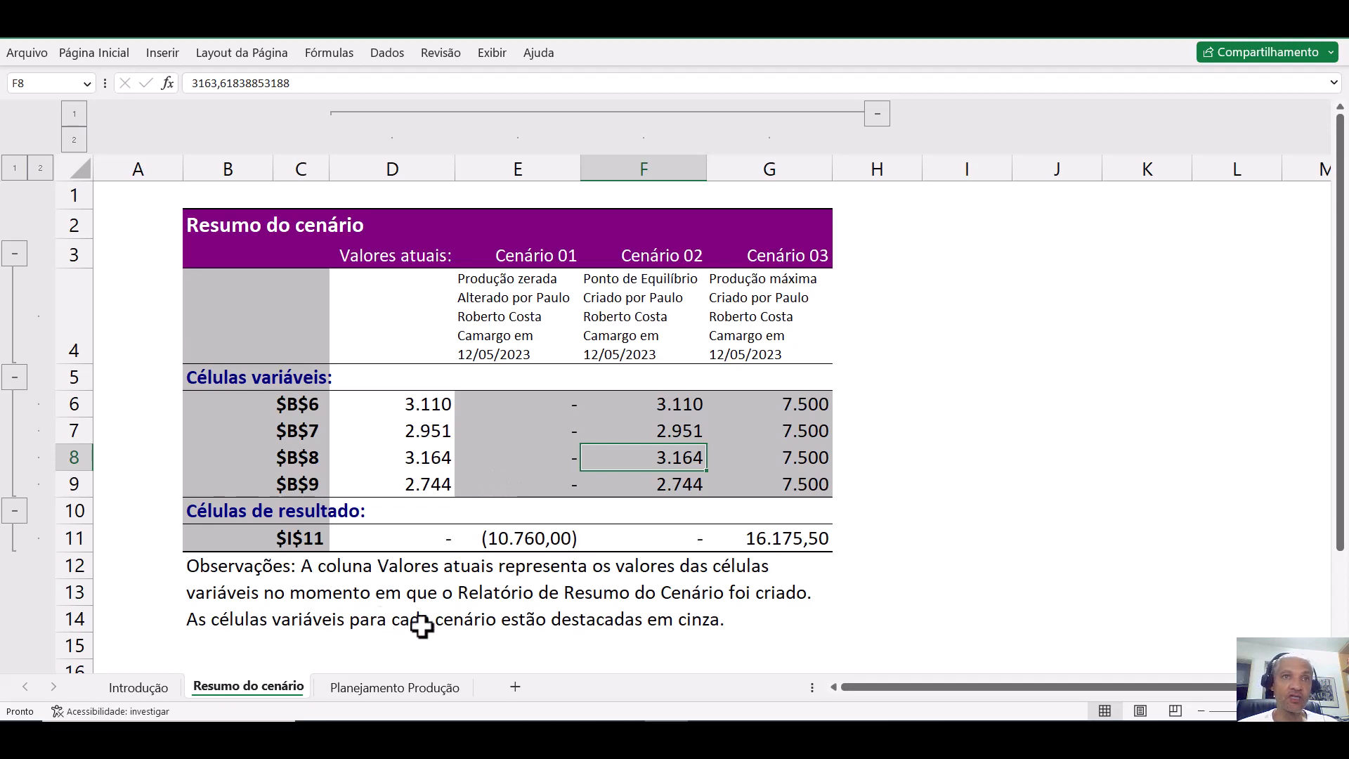
From the Planejamento Produção sheet, generate a scenario PivotTable report (Relatório de tabela dinâmica do cenário) with I11 as the result cell
click(416, 693)
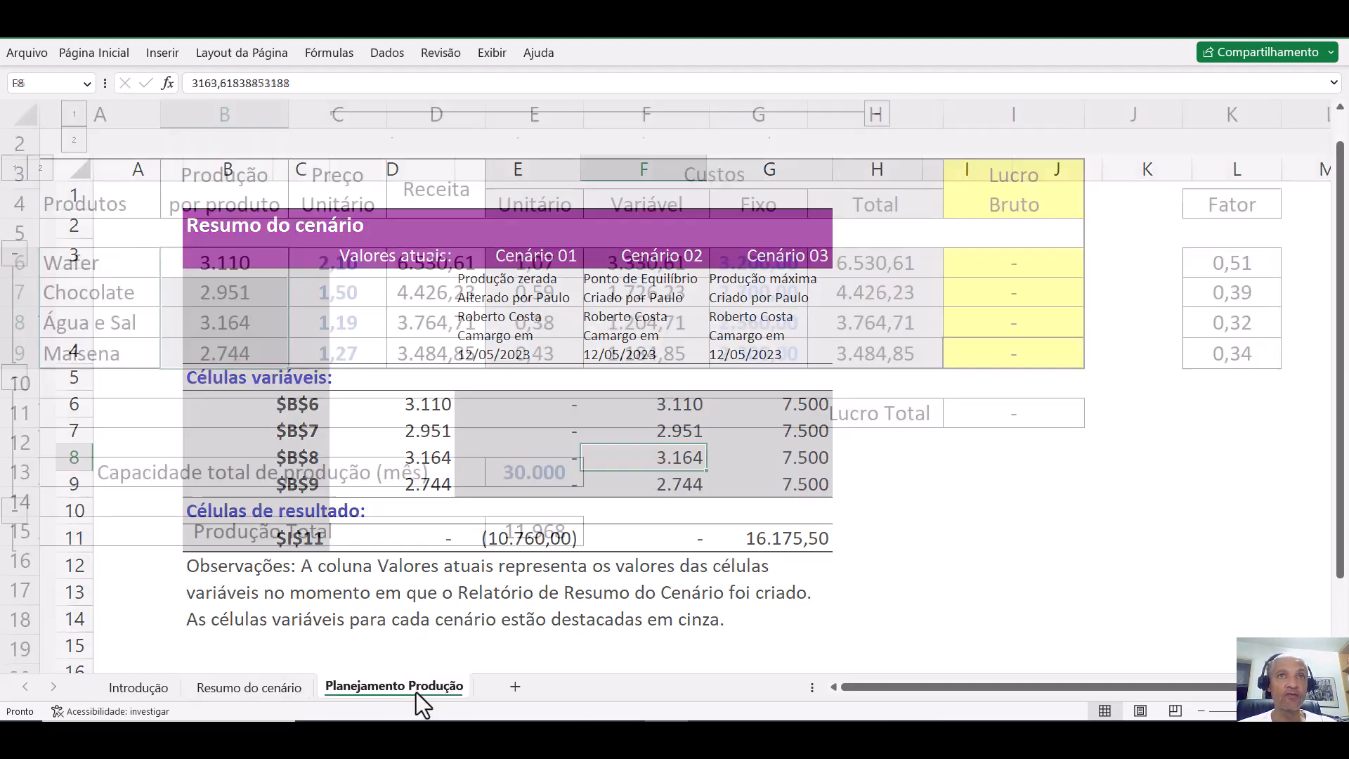
click(997, 415)
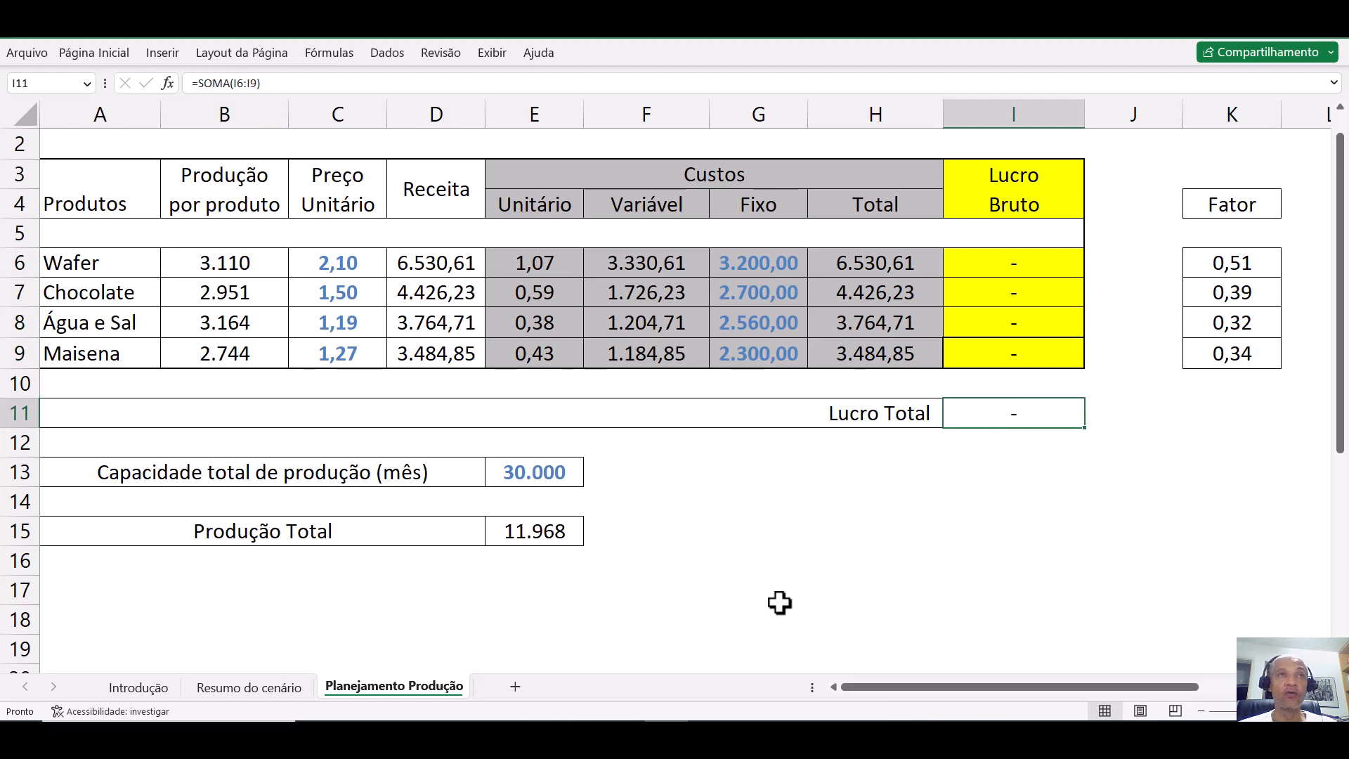
click(387, 53)
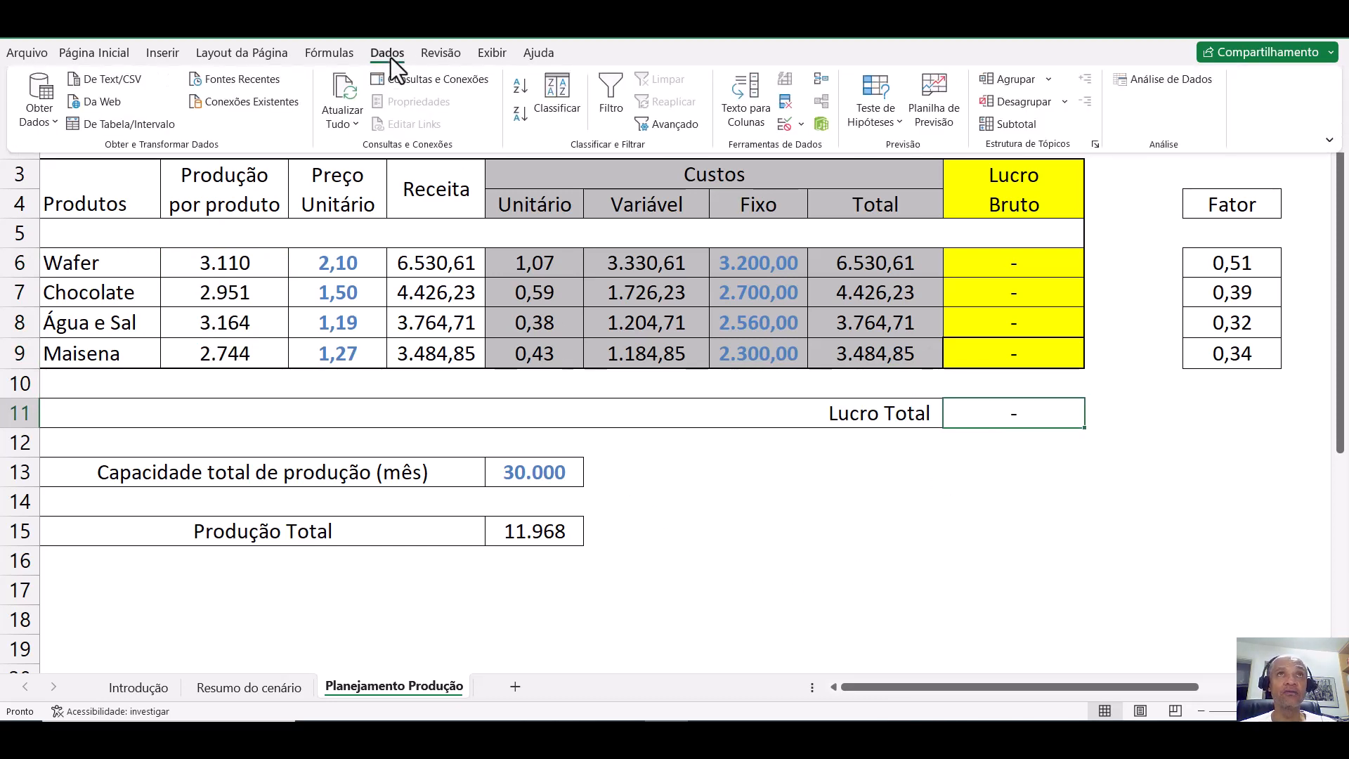
click(877, 118)
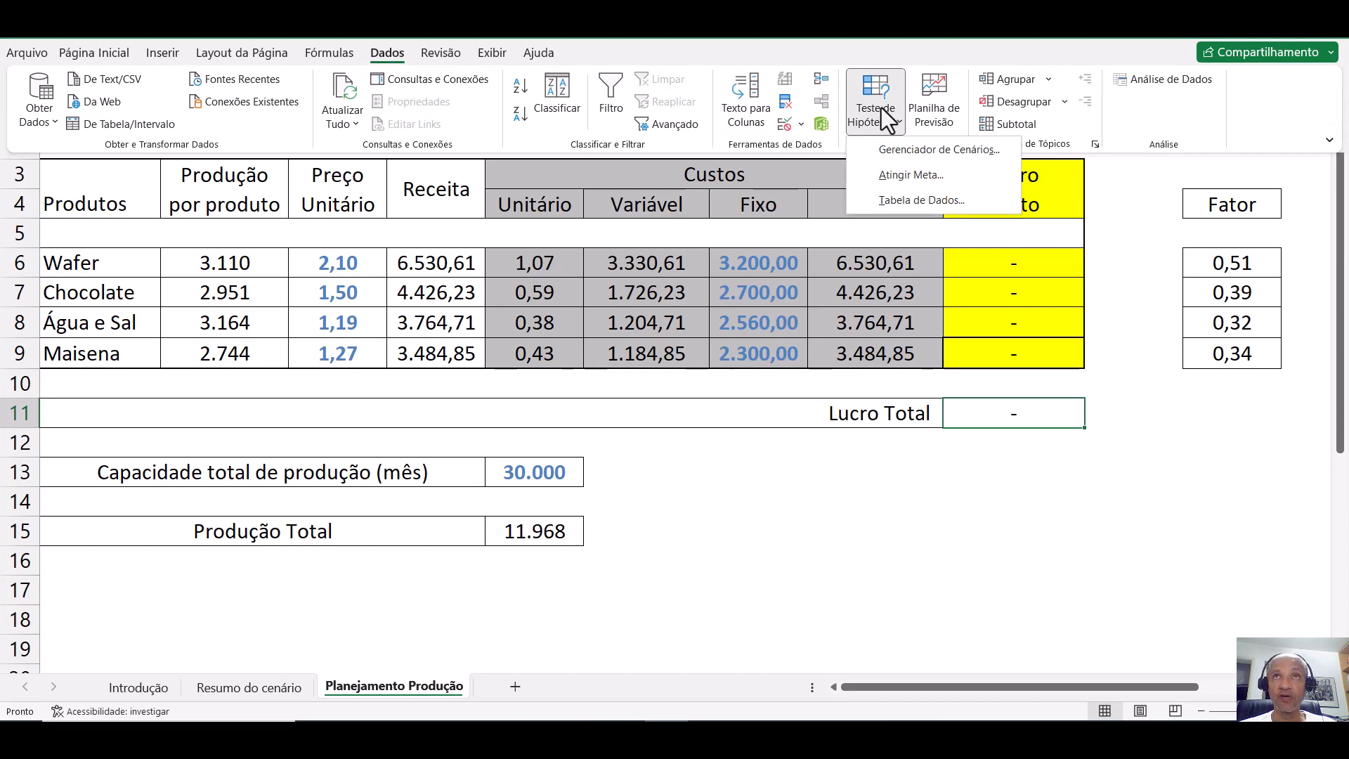
click(912, 150)
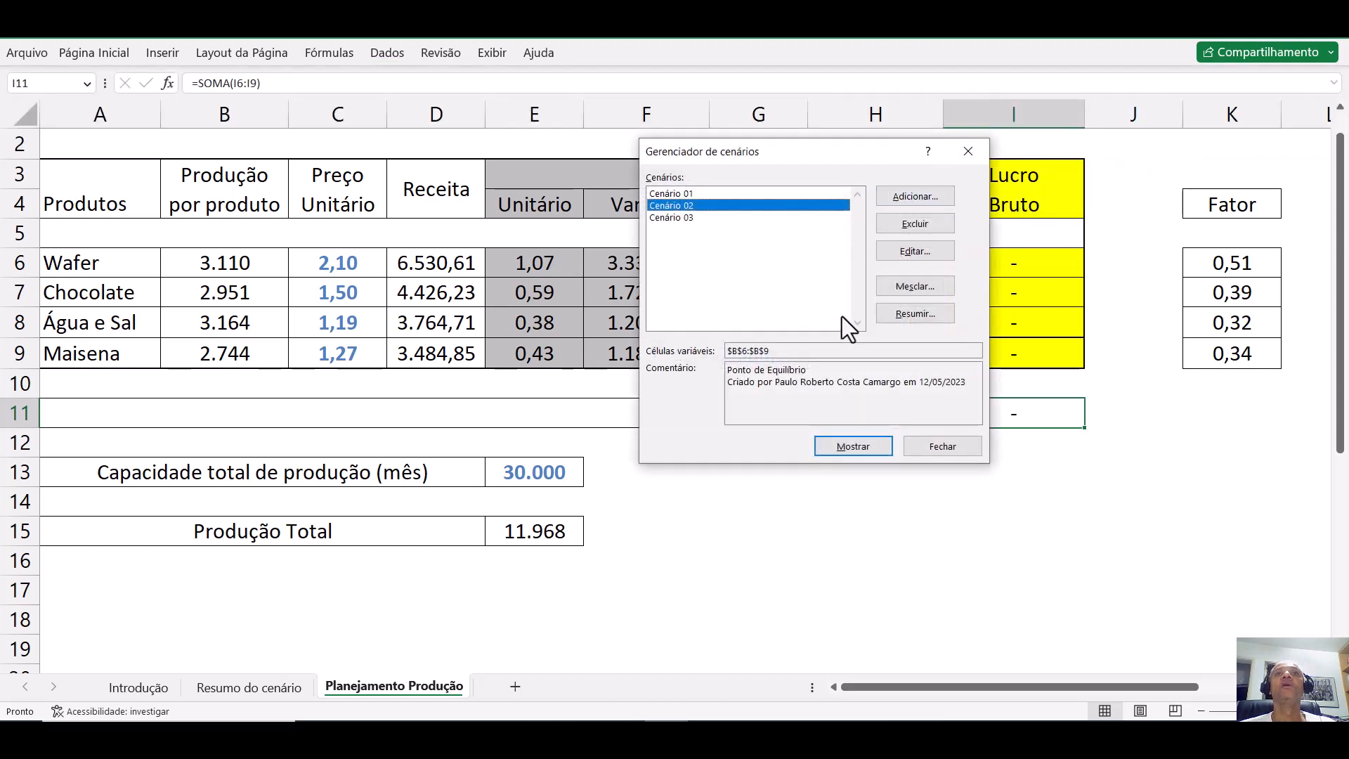
key(ctrl+2)
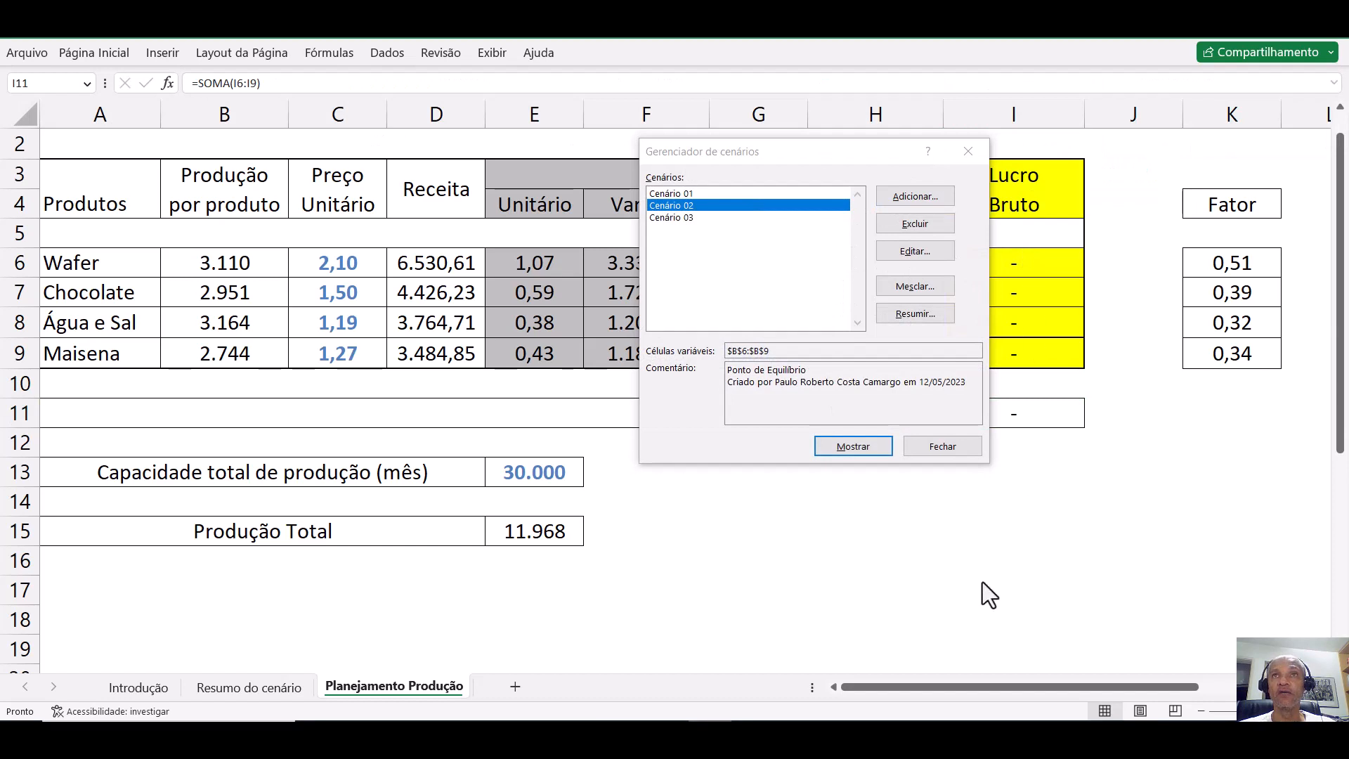
click(920, 320)
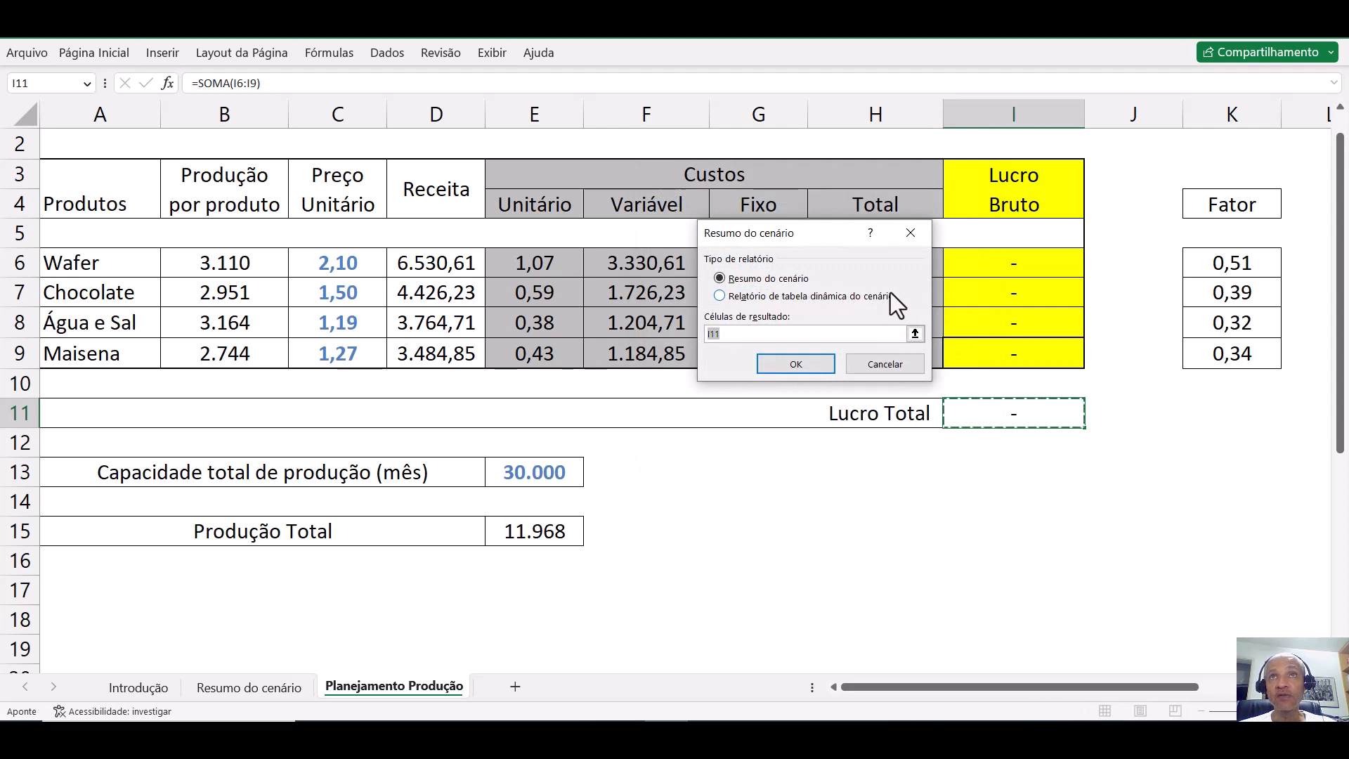
click(781, 297)
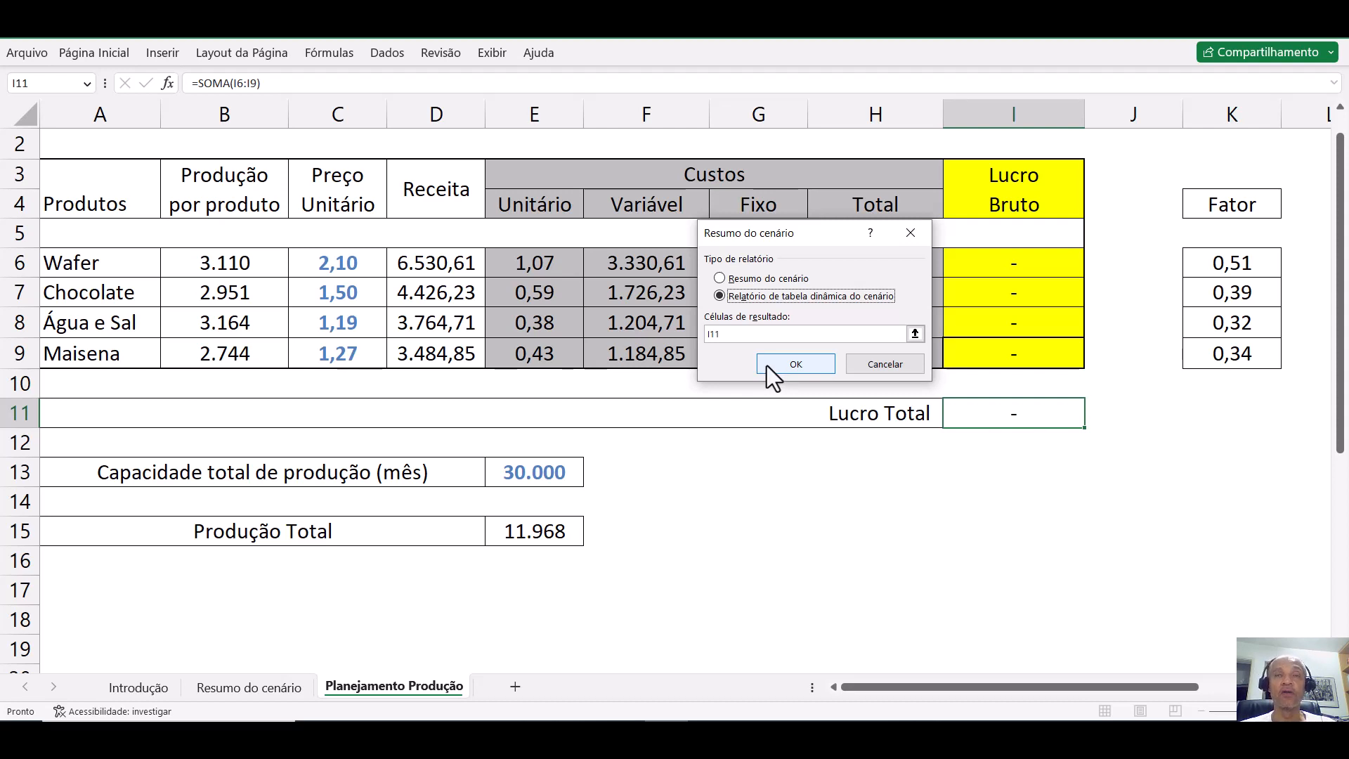
click(795, 364)
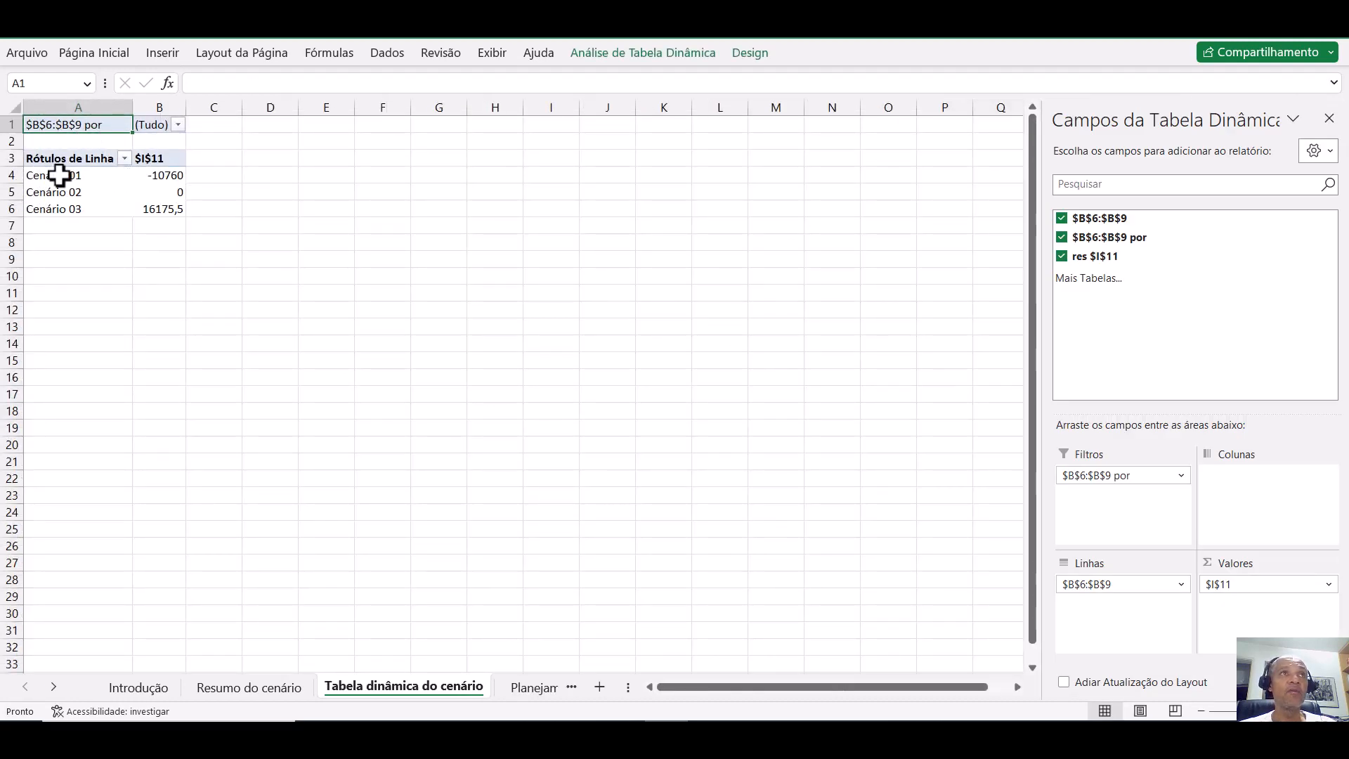
Widen column A of the scenario PivotTable sheet and examine the I11 result of Cenário 01, Cenário 02 and Cenário 03
drag(133, 107, 163, 107)
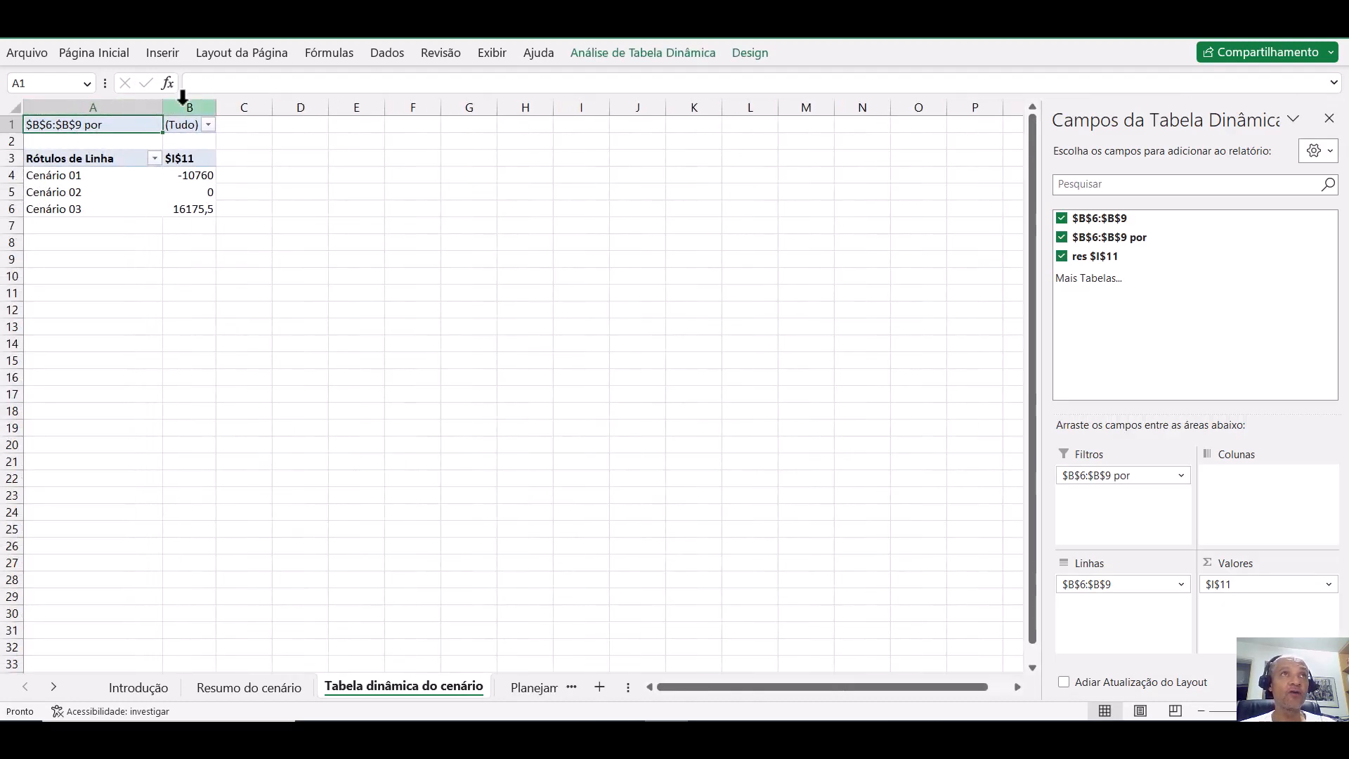
scroll(285, 262, up, 10)
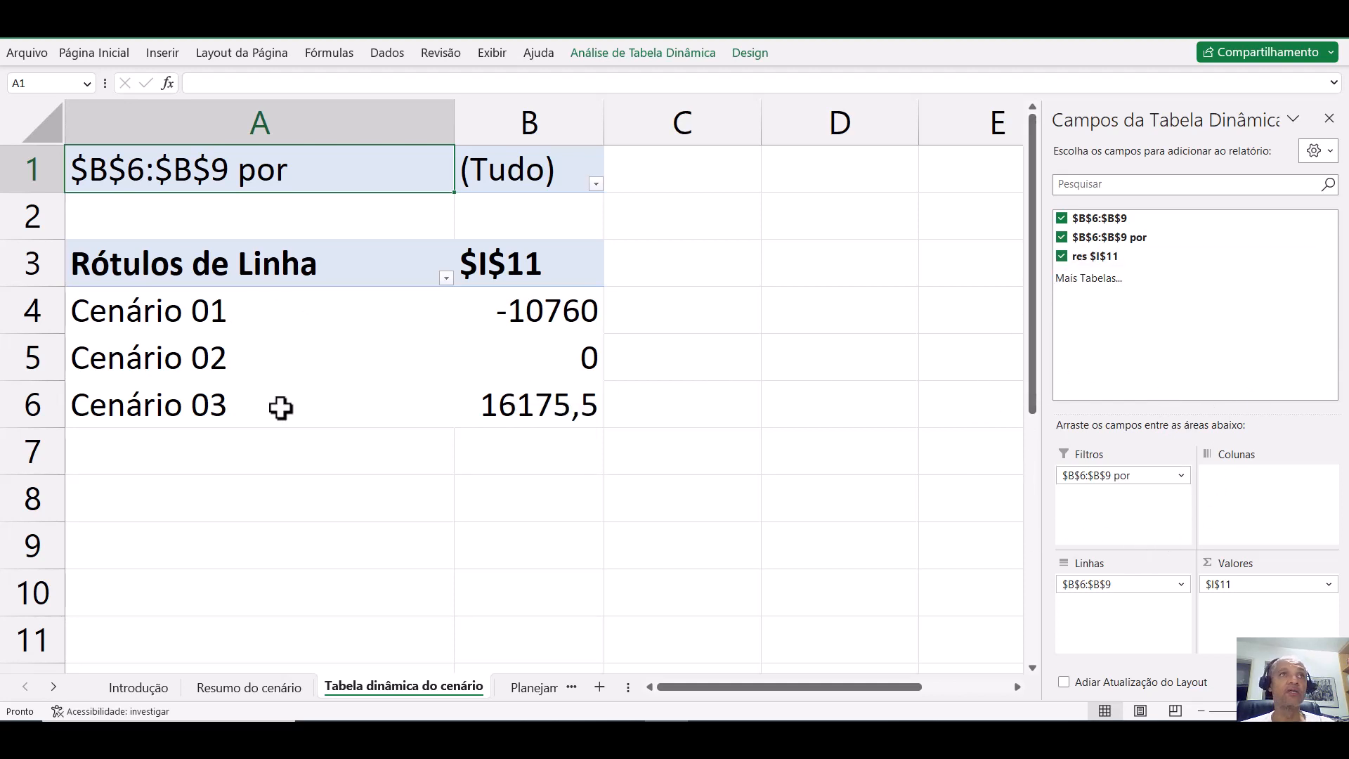
click(111, 292)
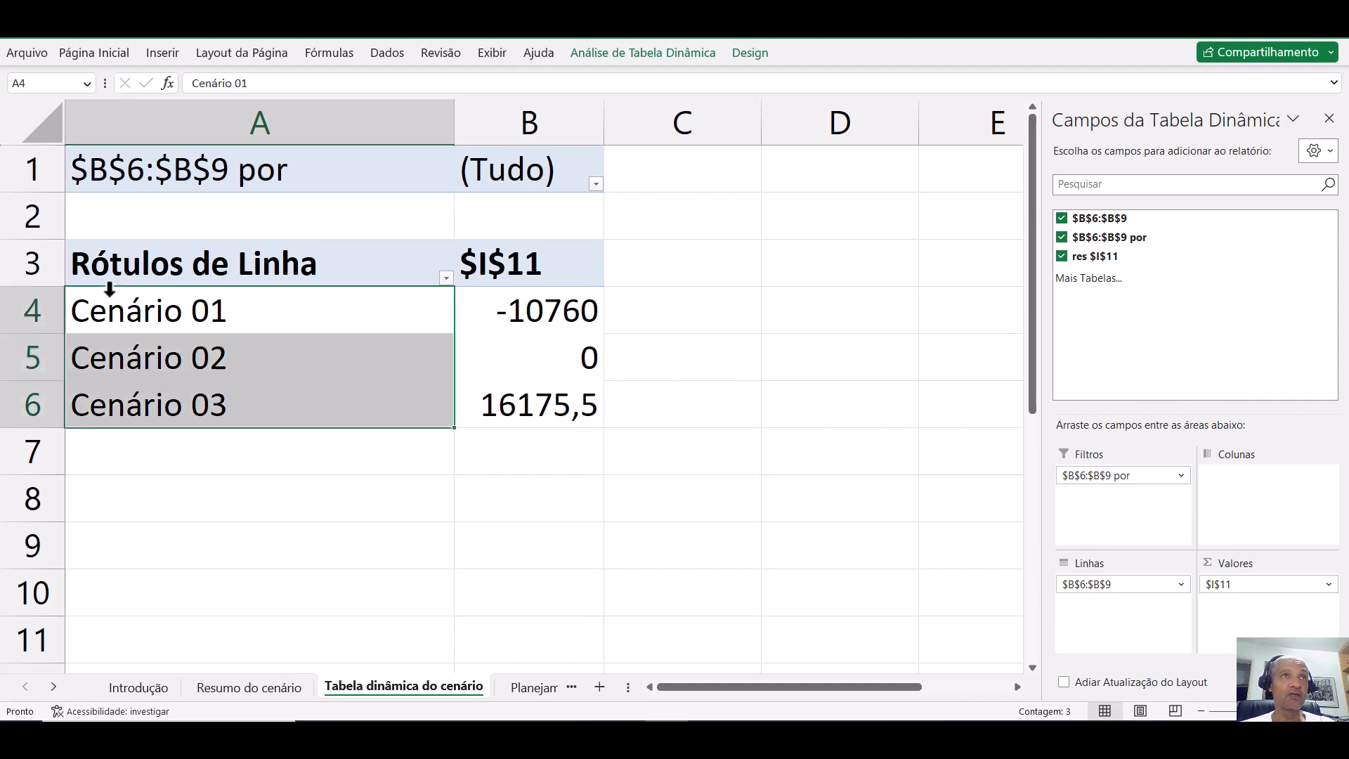
click(120, 301)
click(536, 310)
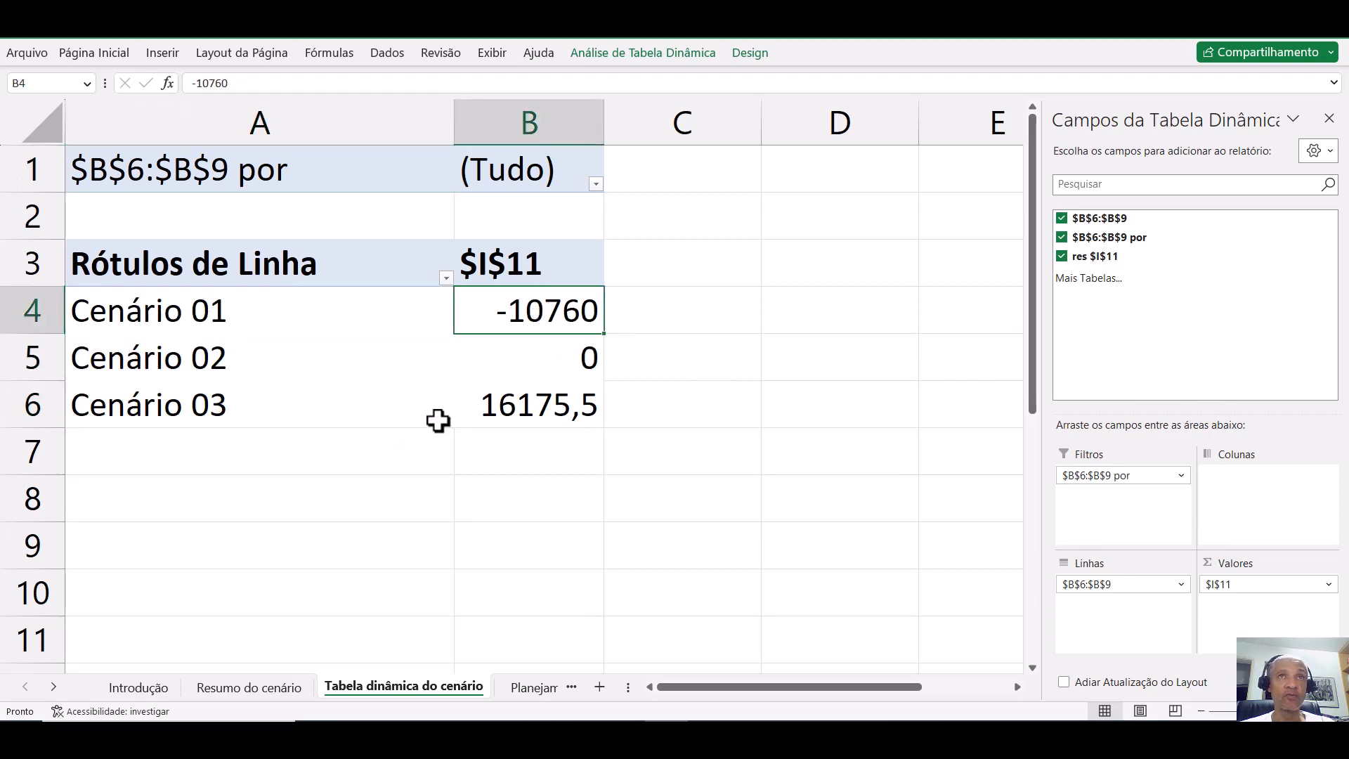
click(166, 358)
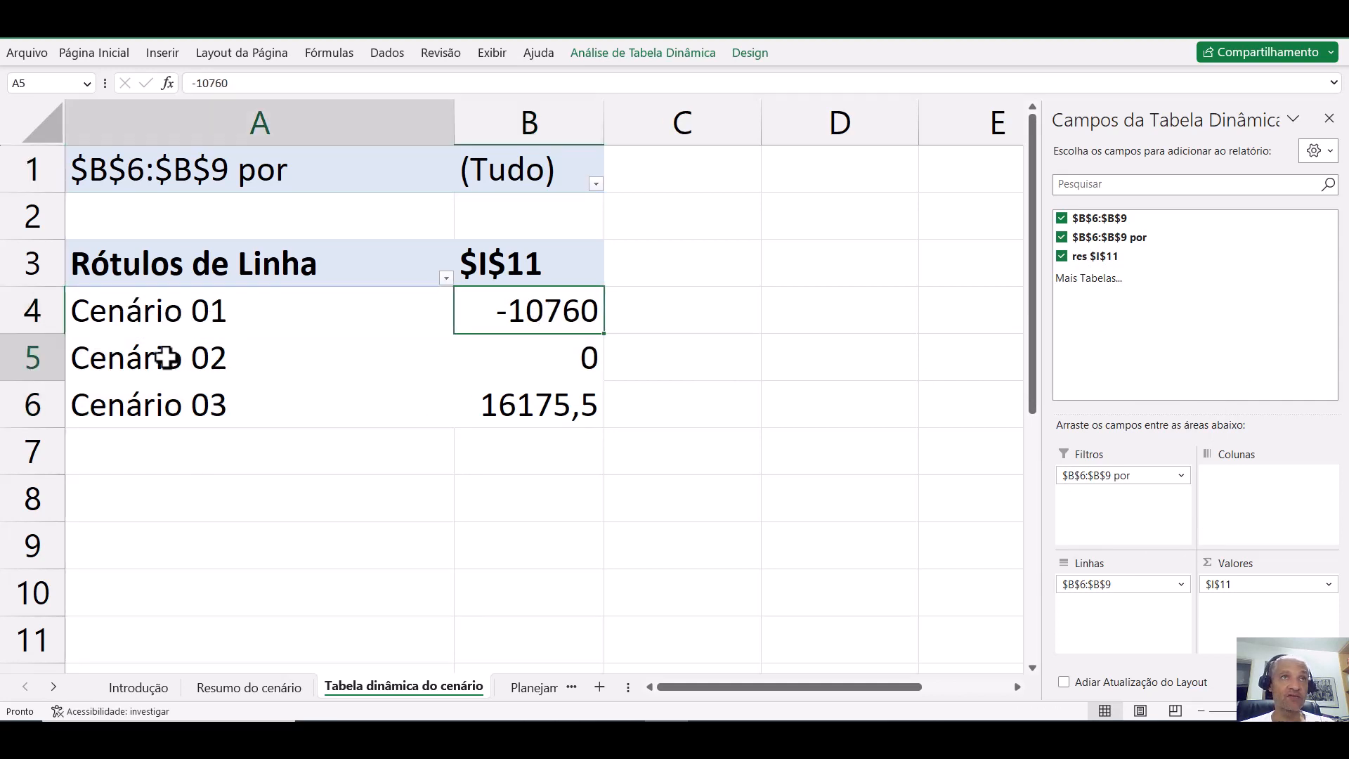
click(537, 371)
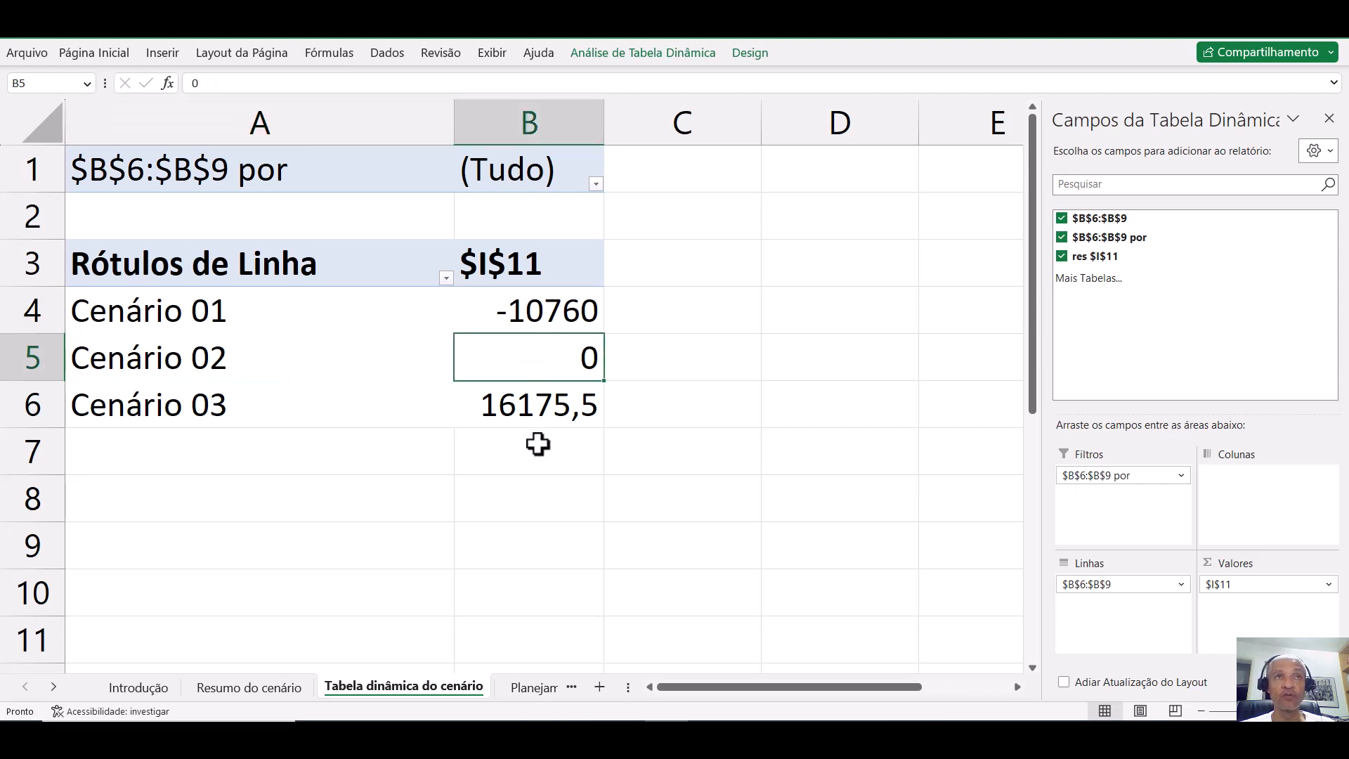
click(175, 404)
click(526, 413)
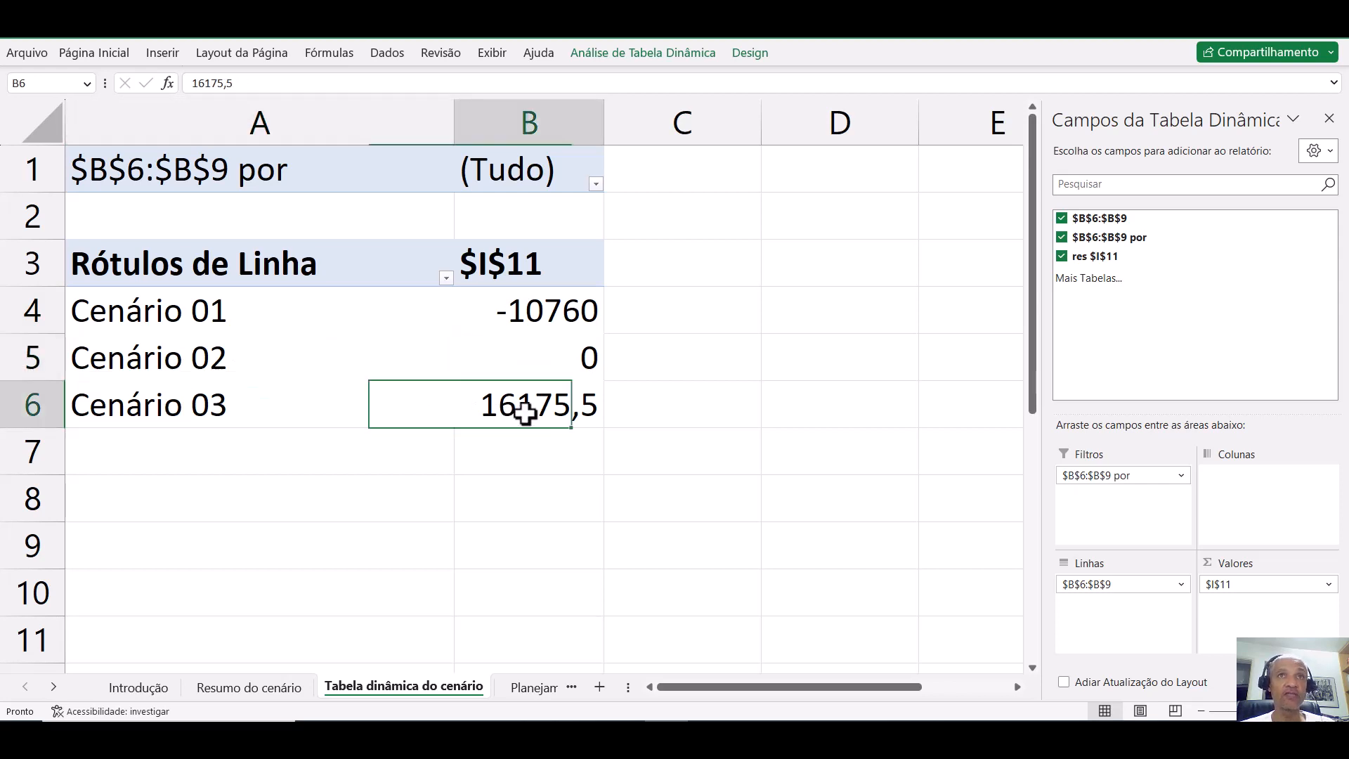